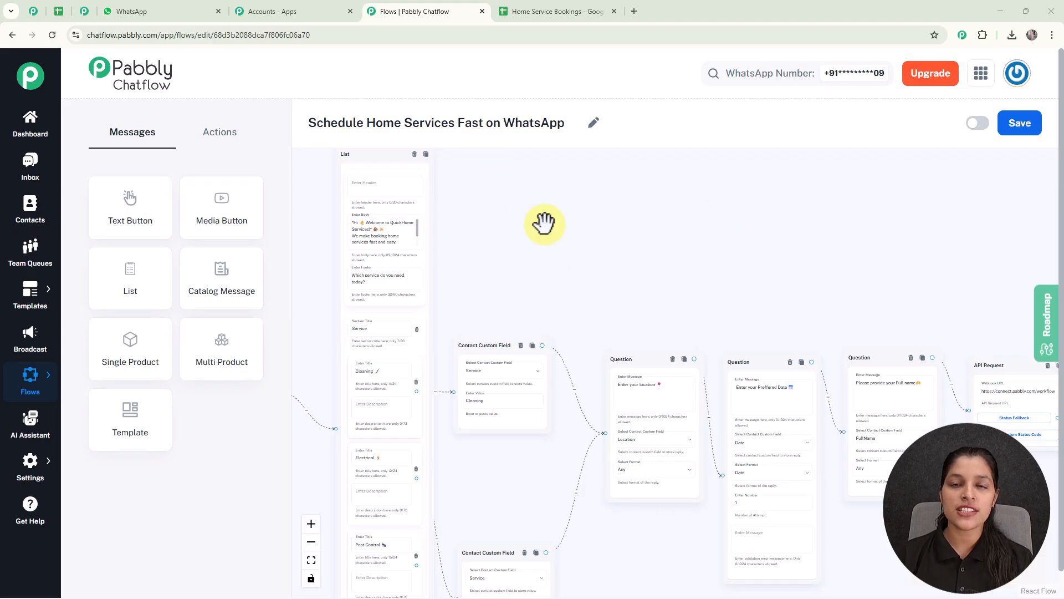
# Step: Examine the home services flow from the service list through the question blocks to the API request and confirmation message
pyautogui.scroll(2, 544, 223)
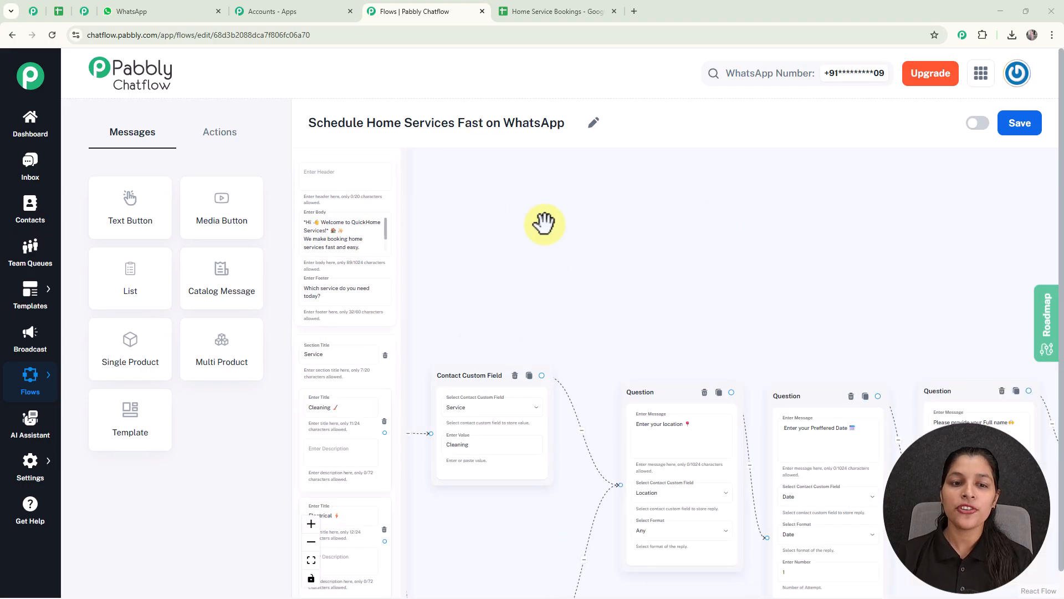
pyautogui.moveTo(554, 280); pyautogui.dragTo(563, 209)
pyautogui.moveTo(757, 235); pyautogui.dragTo(566, 221)
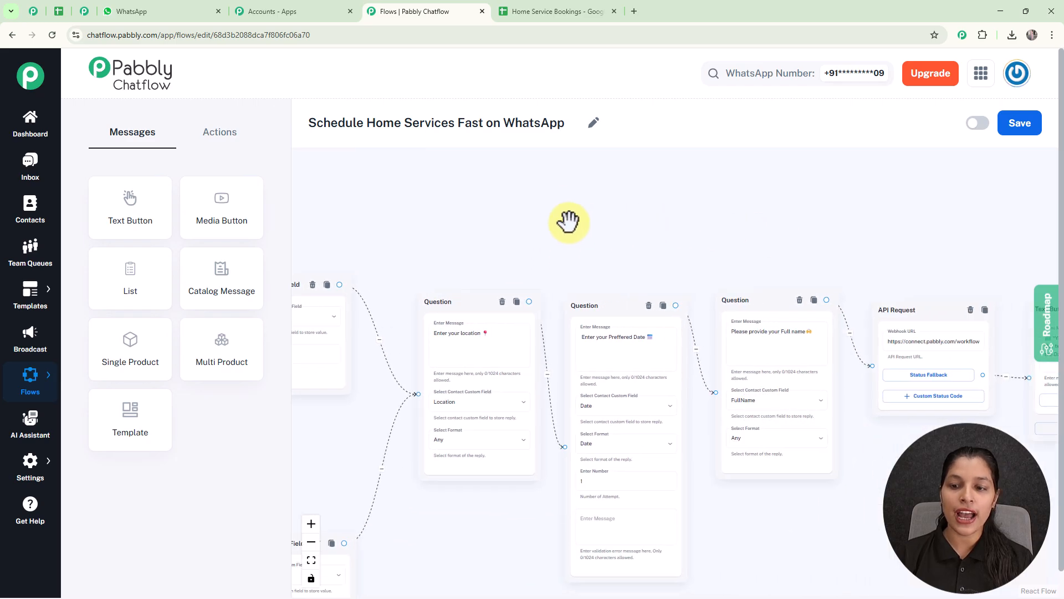
pyautogui.moveTo(786, 221); pyautogui.dragTo(639, 212)
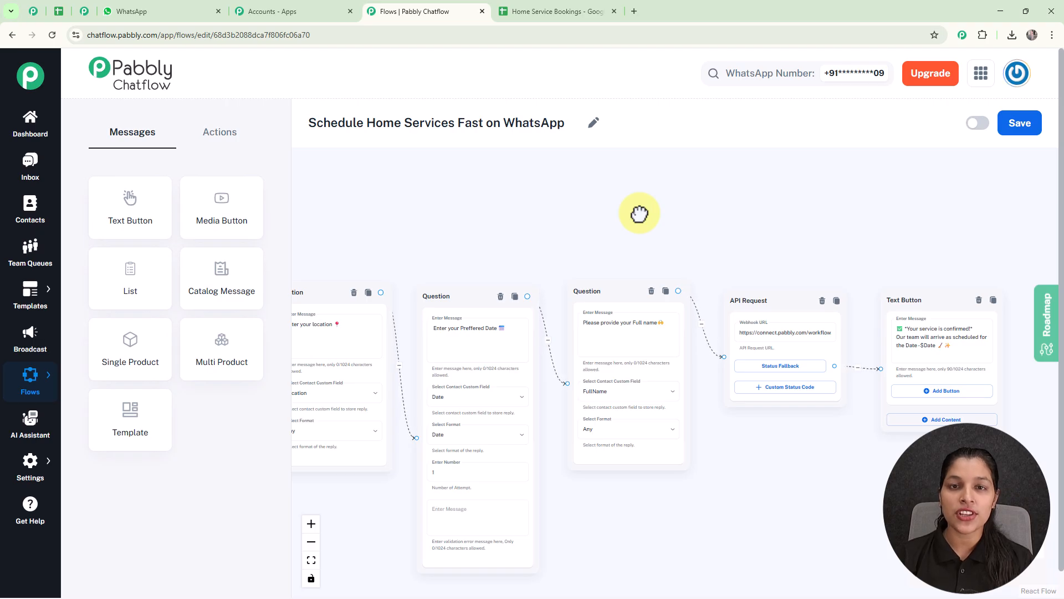
pyautogui.scroll(-1, 640, 213)
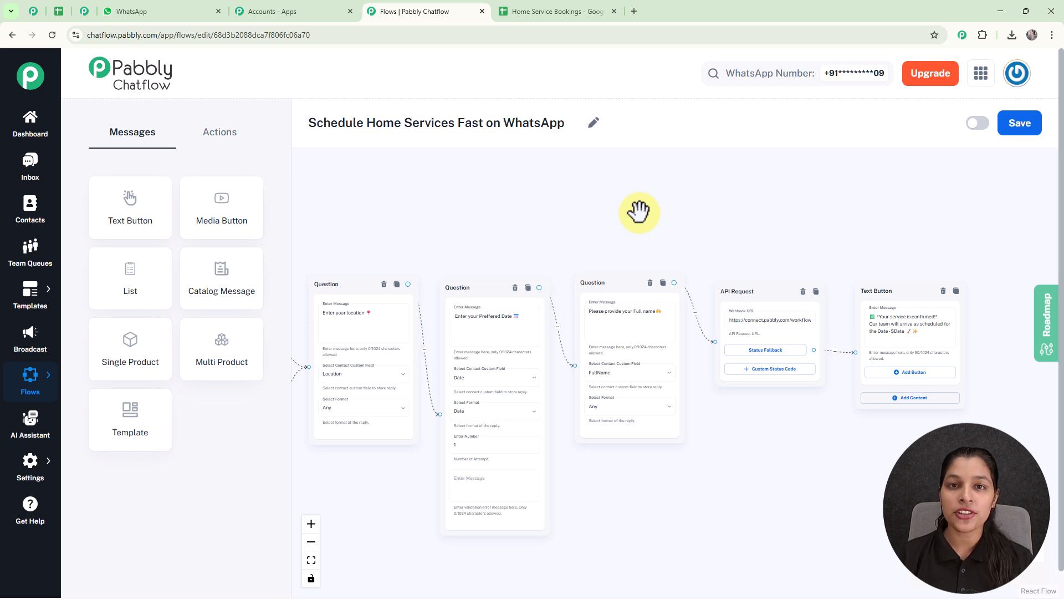
pyautogui.scroll(-2, 639, 212)
pyautogui.moveTo(639, 212); pyautogui.dragTo(844, 240)
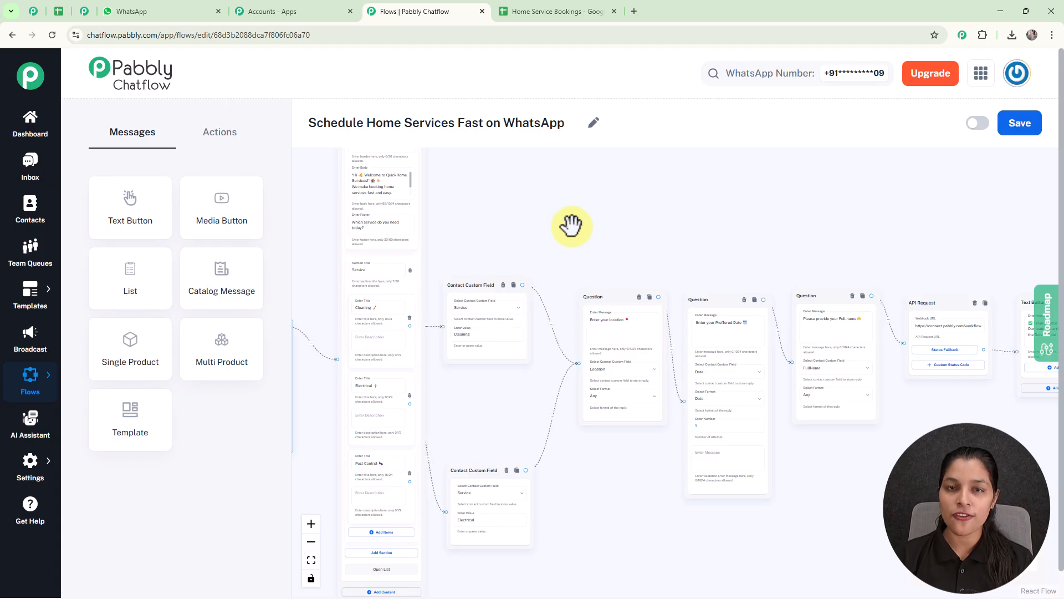
# Step: Switch to the WhatsApp chat and reply to the welcome message by choosing Cleaning from the service list
pyautogui.click(164, 19)
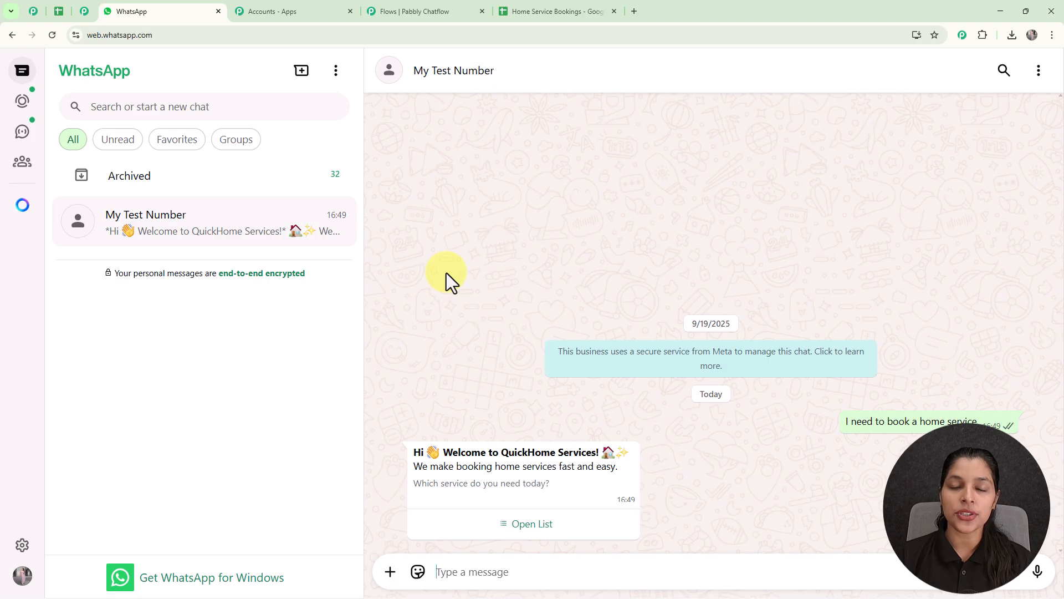
pyautogui.click(537, 530)
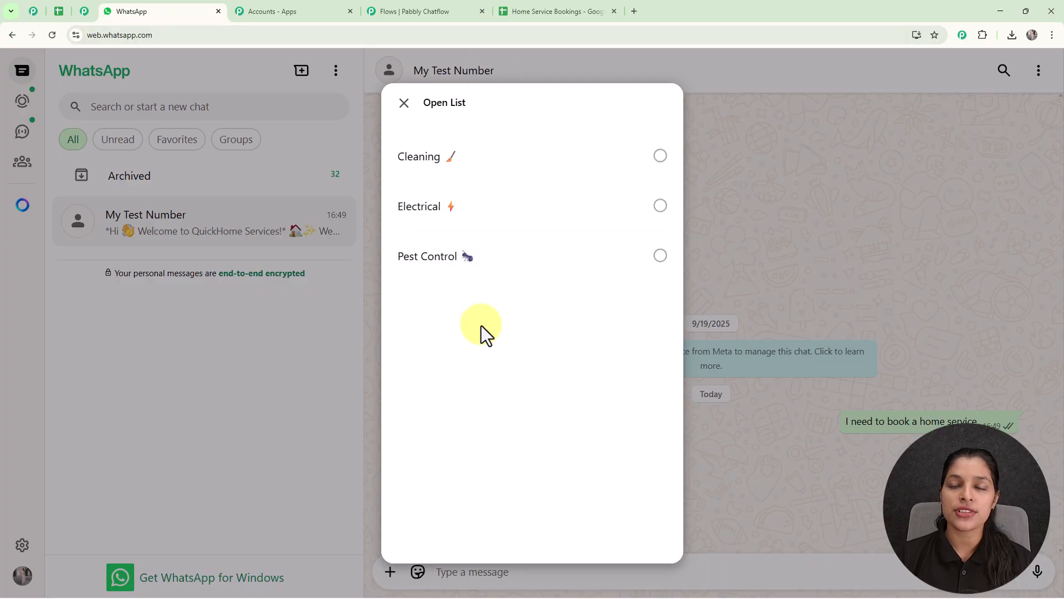
pyautogui.click(477, 178)
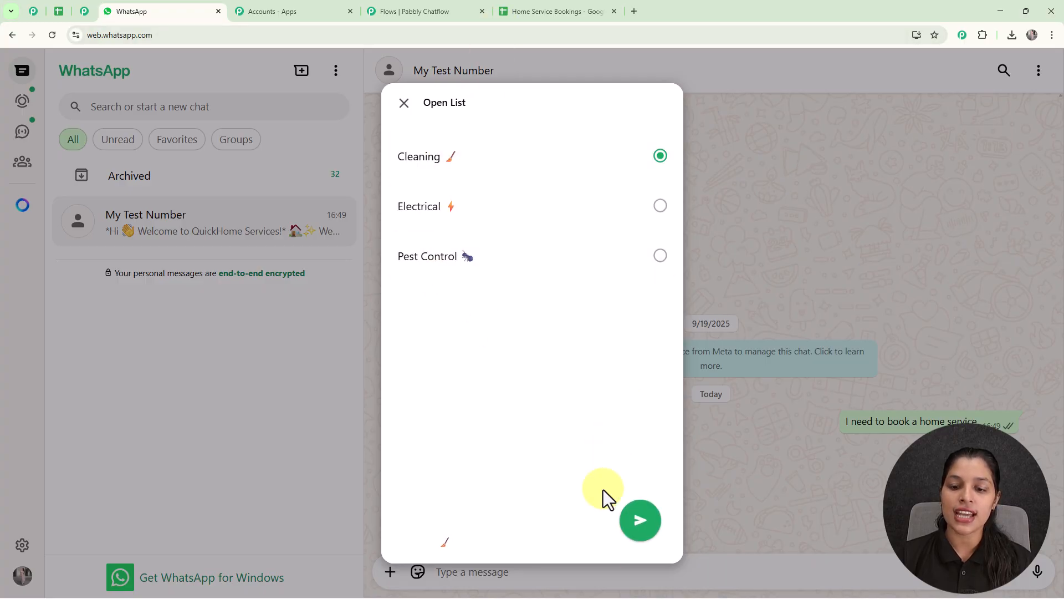
pyautogui.click(637, 527)
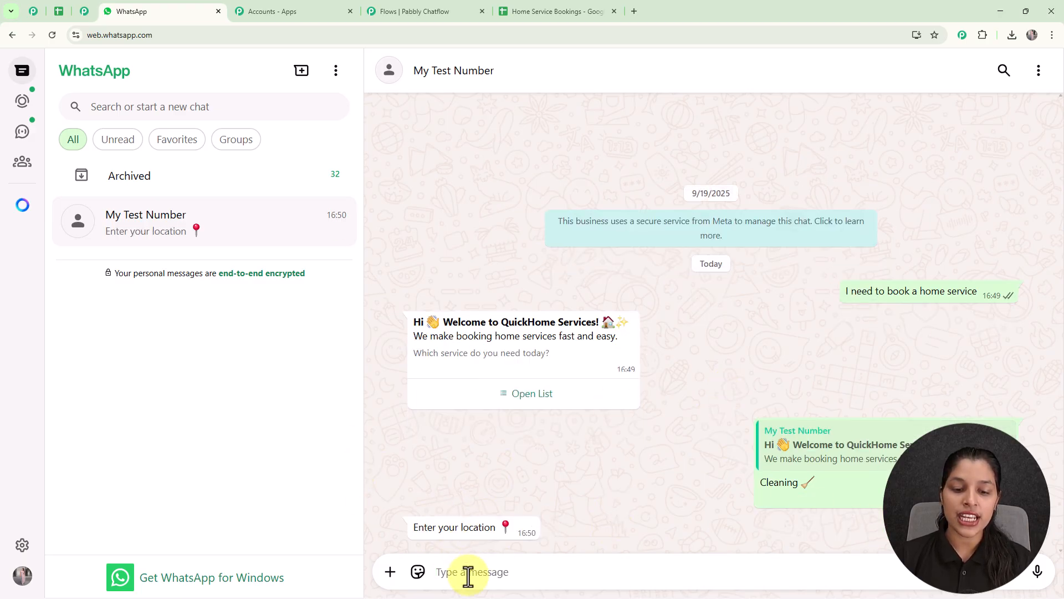
# Step: Answer the chatbot's location question with Bhopal and its preferred date question with 21-09-2025
pyautogui.write('Bhopal')
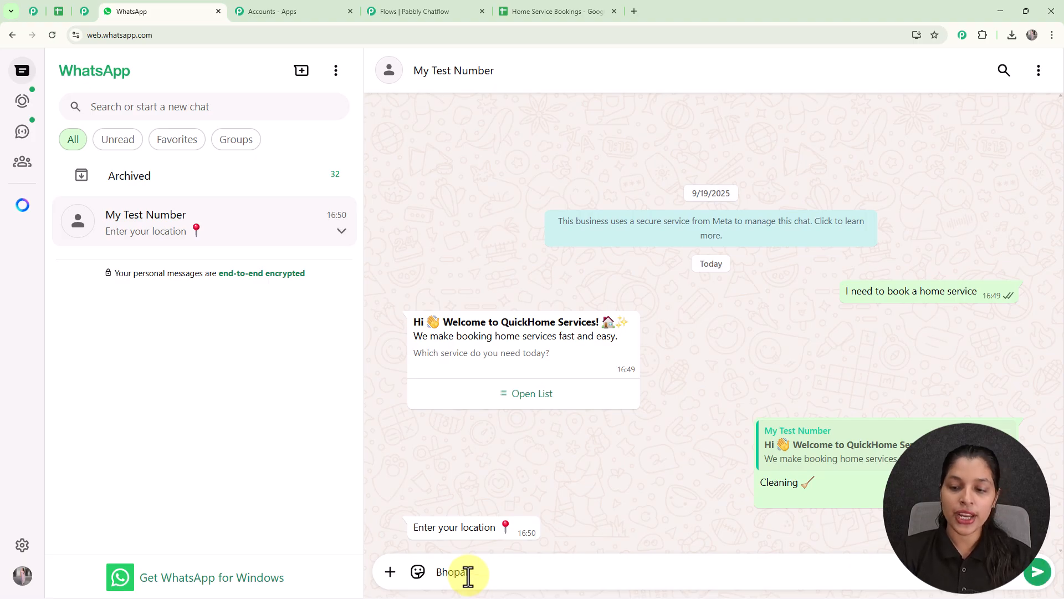
pyautogui.press('Return')
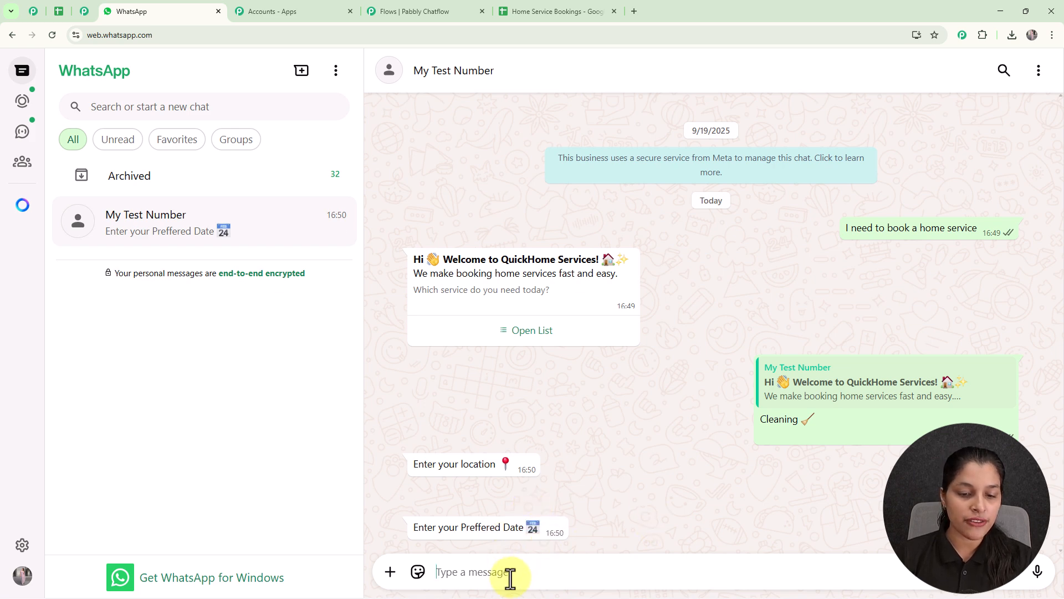
pyautogui.write('21')
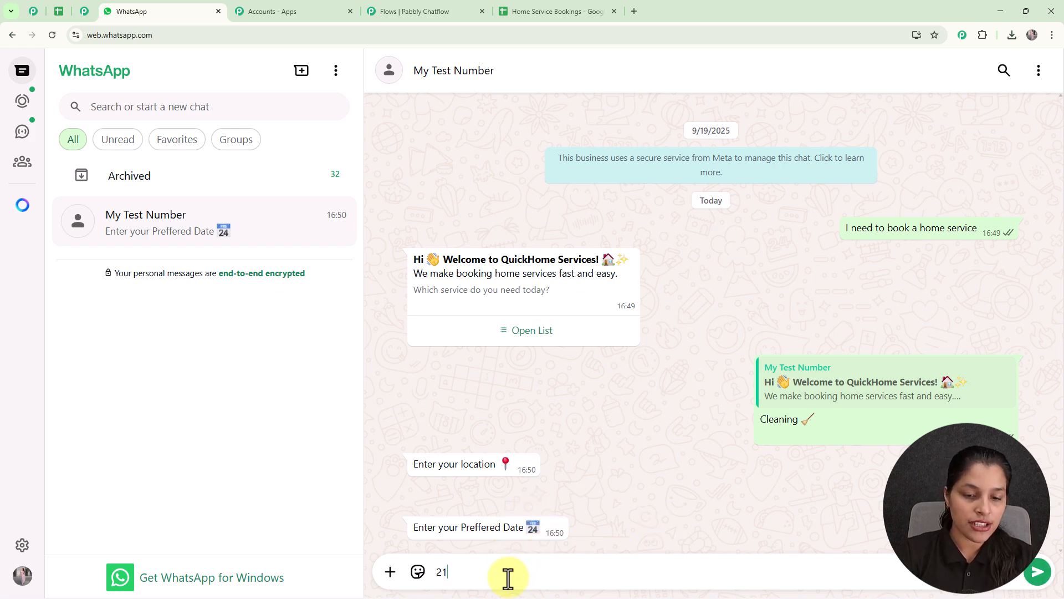
pyautogui.write('-0')
pyautogui.press('BackSpace')
pyautogui.write('-09-2025')
pyautogui.press('Return')
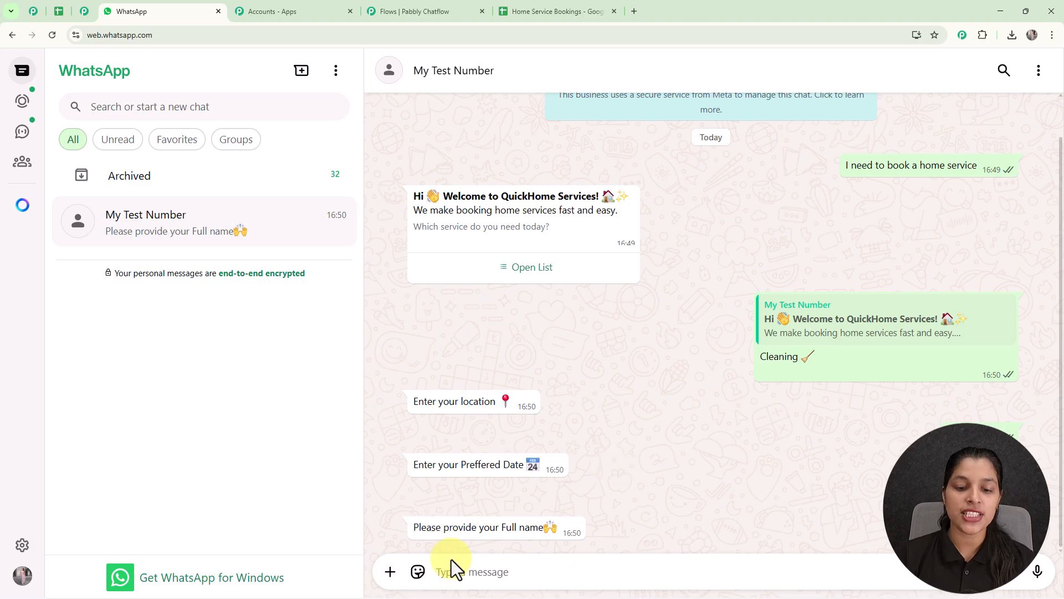
# Step: Send Testing User as the full name and check the booking's row in the Home Service Bookings spreadsheet
pyautogui.write('T')
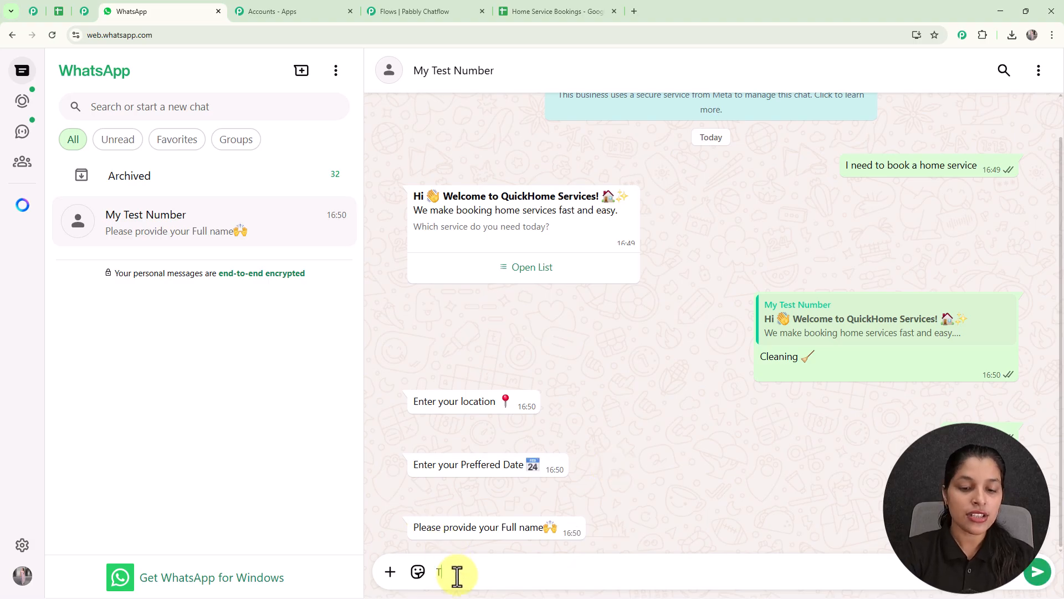
pyautogui.write('esting User')
pyautogui.press('Return')
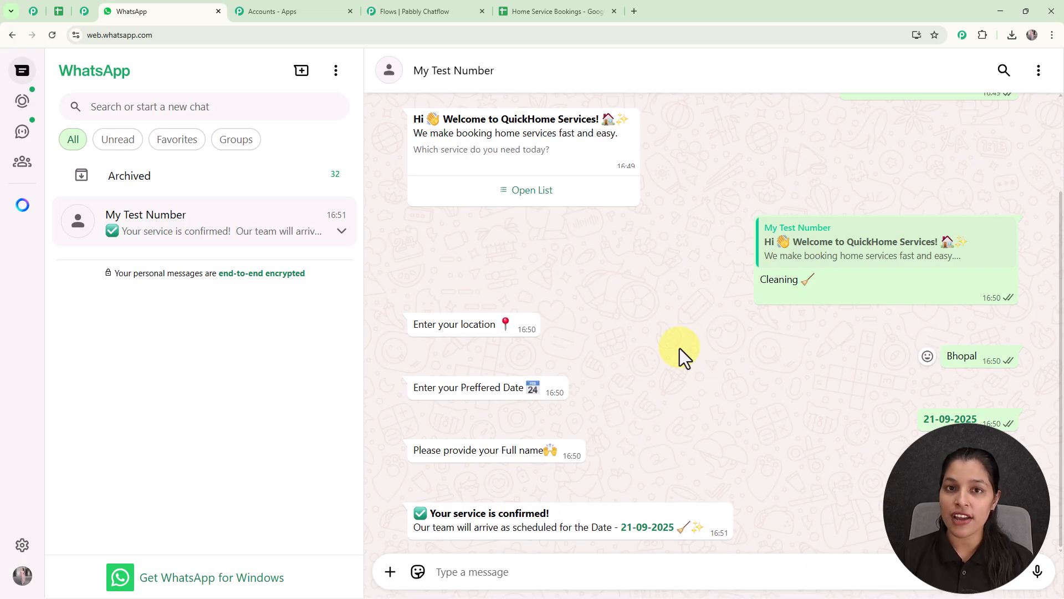
pyautogui.click(518, 14)
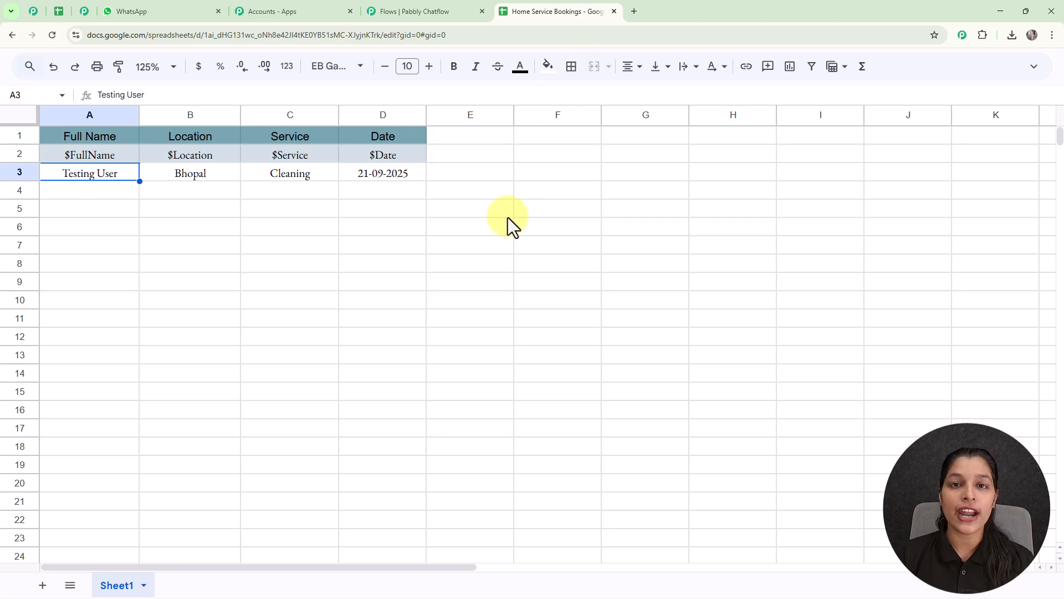
# Step: Open pabbly.com/chatflow in a new browser tab
pyautogui.click(629, 13)
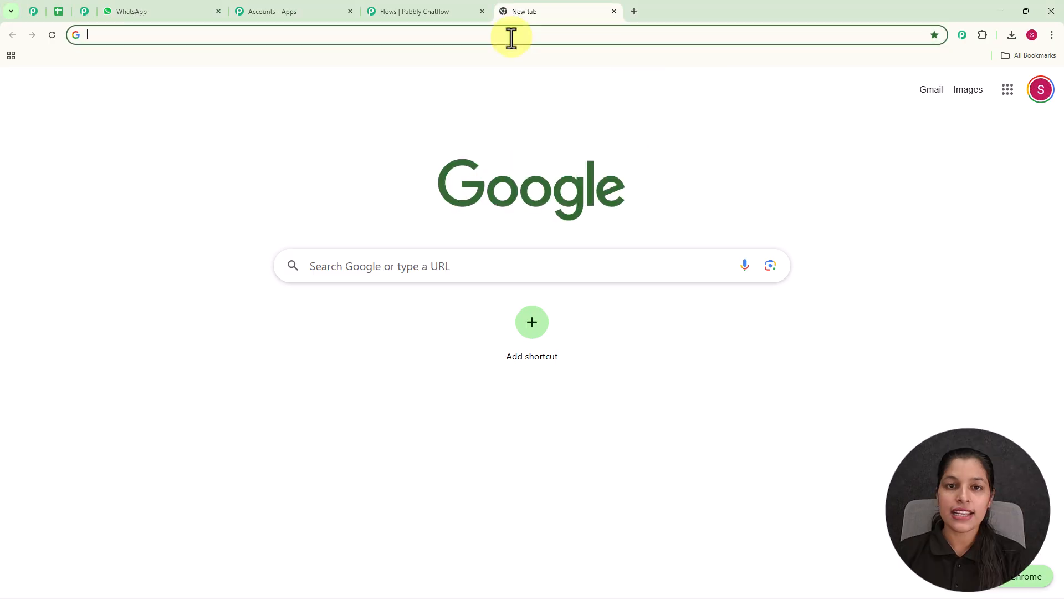
pyautogui.write('p')
pyautogui.press('Right')
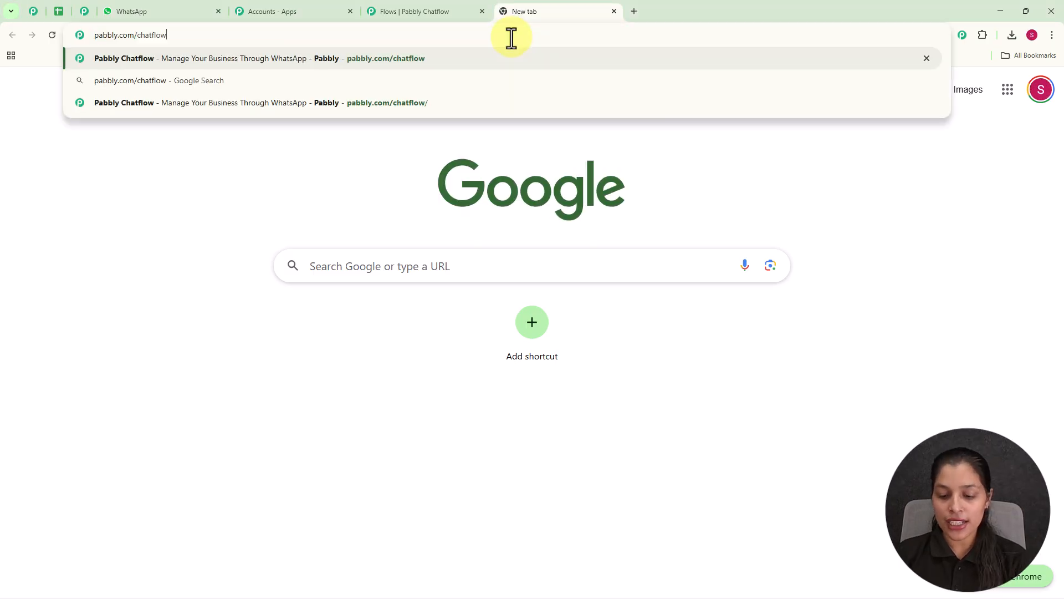
pyautogui.press('Return')
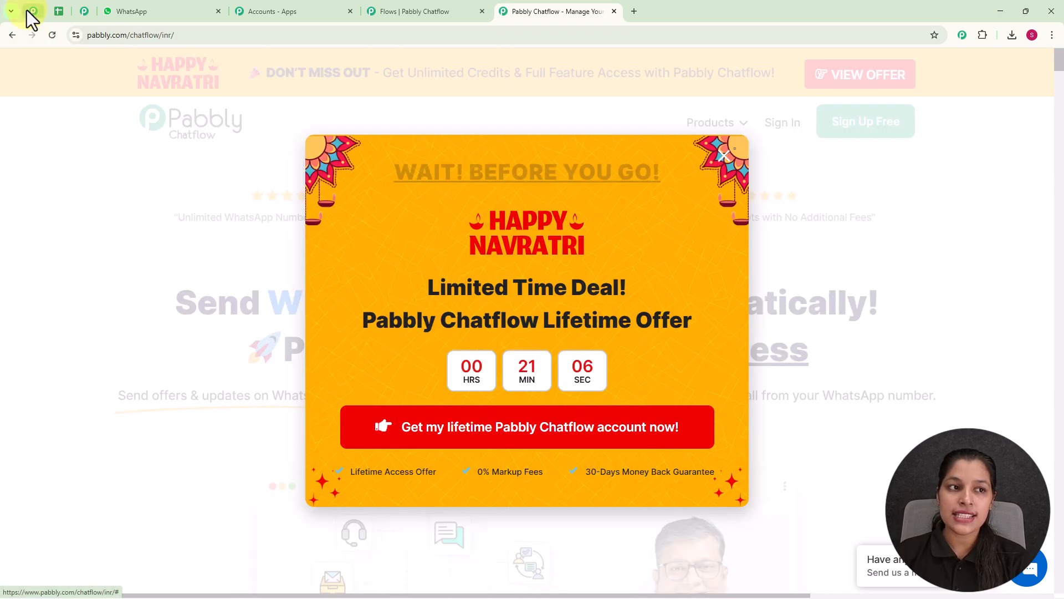
# Step: Look through the Pabbly Community page, including its benefits, support features and member success stories
pyautogui.click(29, 11)
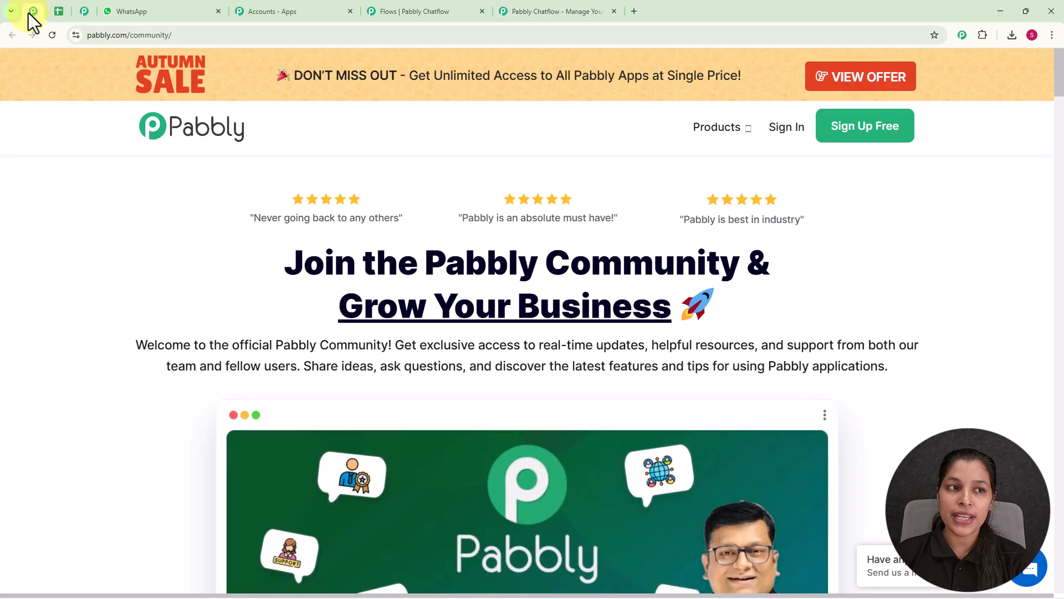
pyautogui.scroll(-2, 497, 277)
pyautogui.scroll(-5, 497, 277)
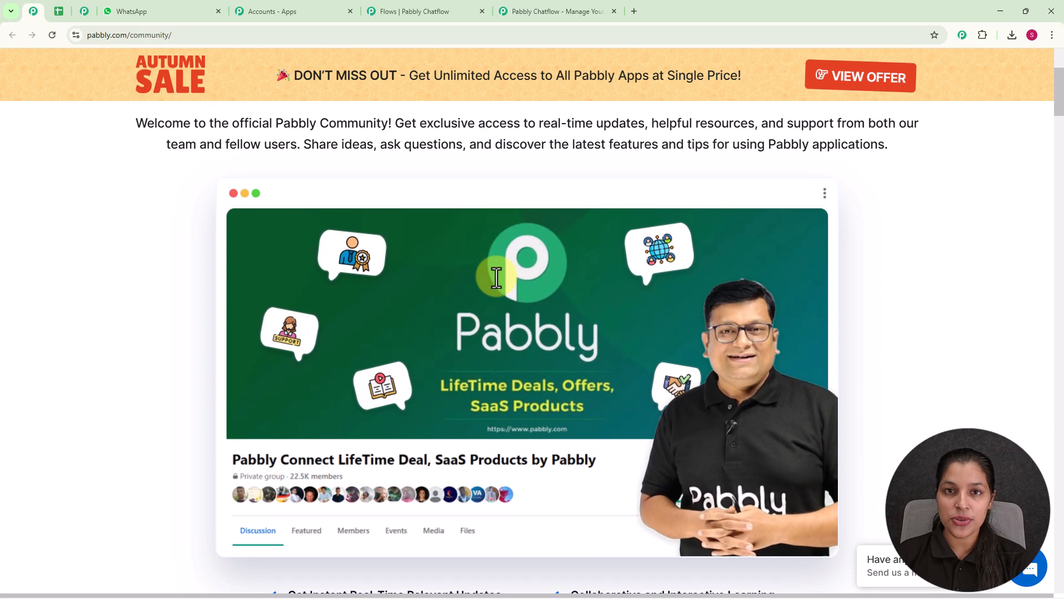
pyautogui.scroll(-9, 497, 277)
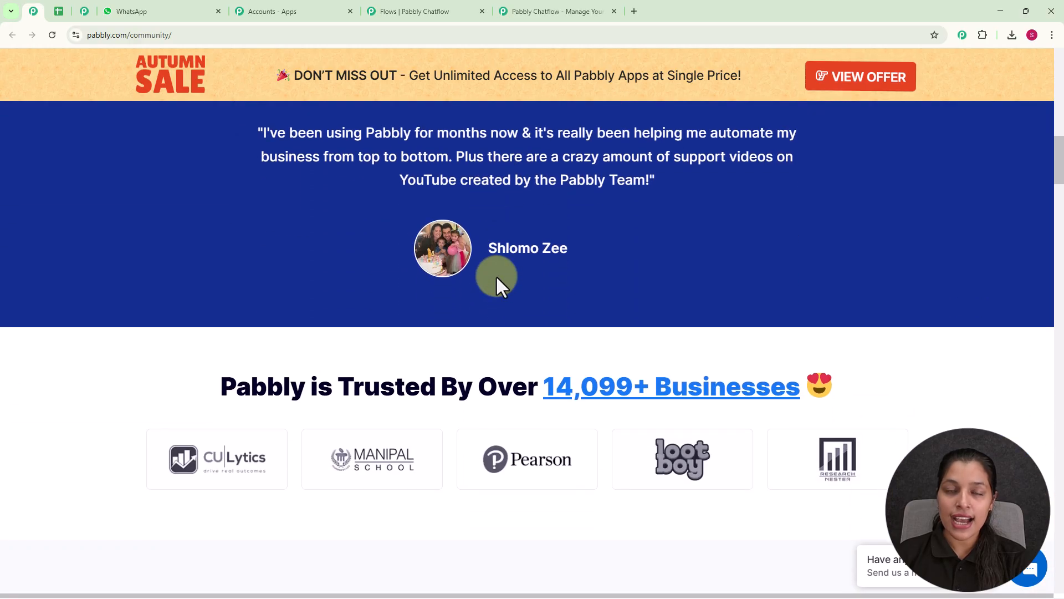
pyautogui.scroll(-4, 496, 276)
pyautogui.scroll(-7, 497, 277)
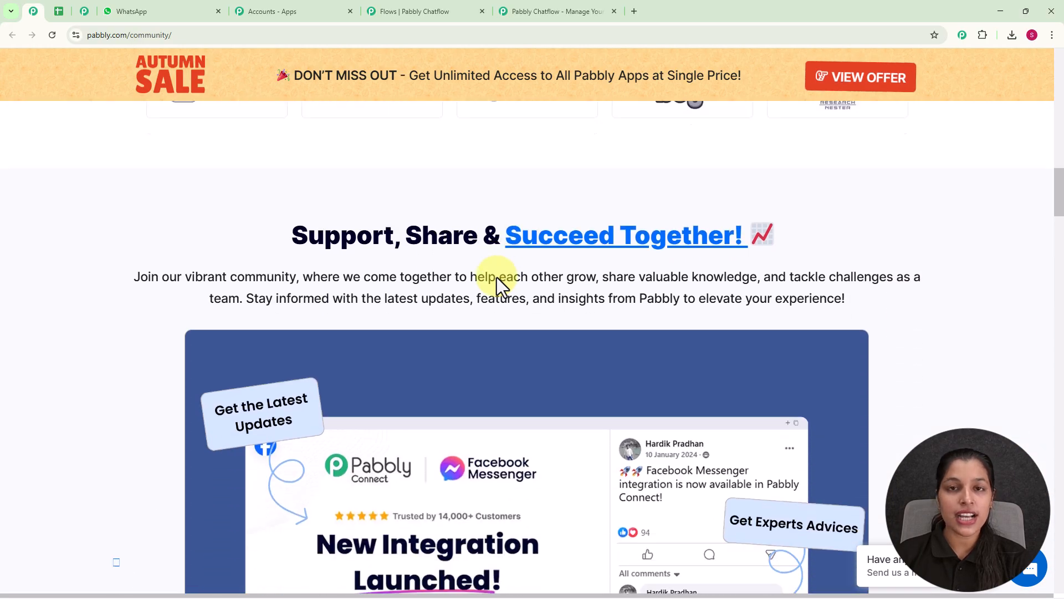
pyautogui.scroll(-2, 496, 278)
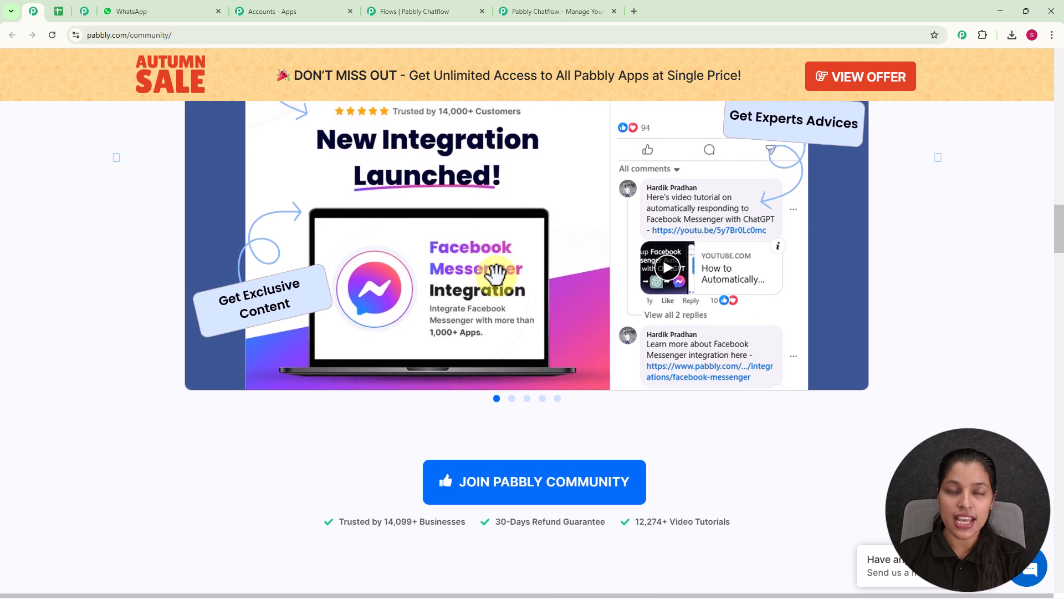
pyautogui.scroll(-4, 495, 275)
pyautogui.scroll(-8, 495, 272)
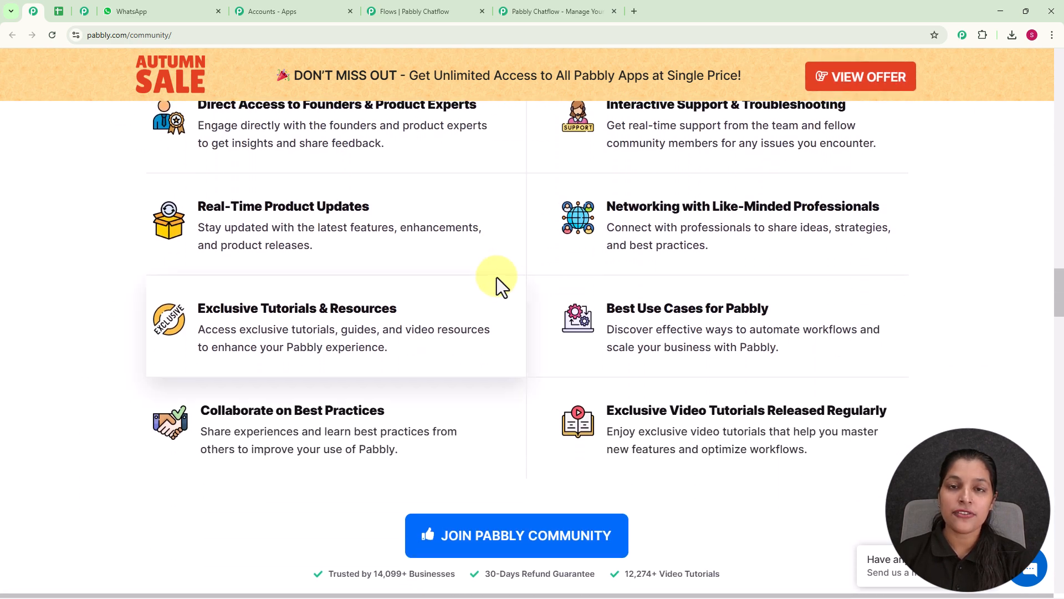
pyautogui.scroll(-5, 496, 277)
pyautogui.scroll(-4, 496, 277)
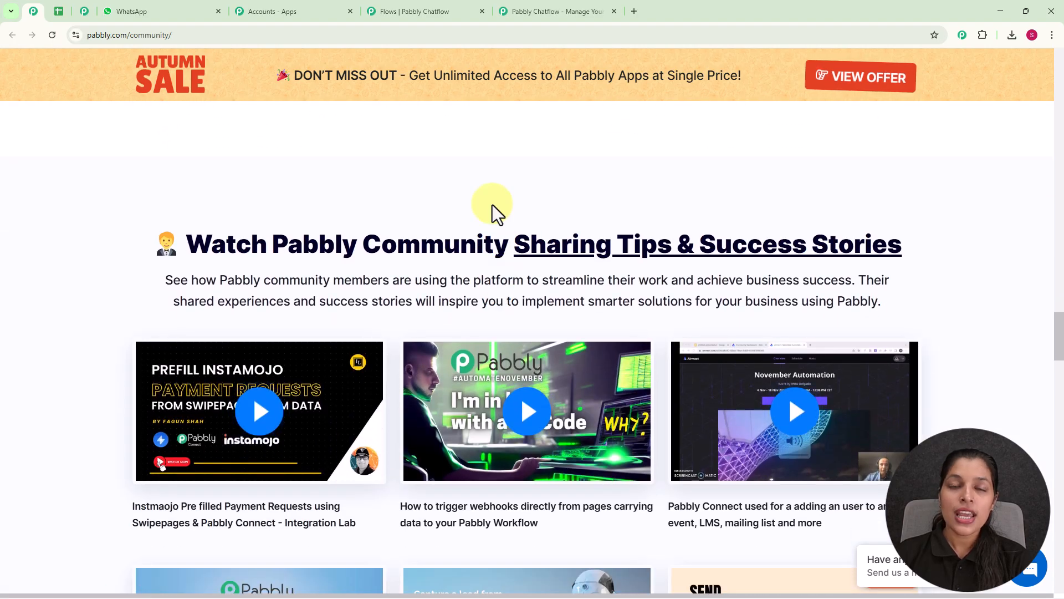
# Step: Return to the Pabbly Chatflow website, dismiss the lifetime offer pop-up and sign in to the account
pyautogui.click(539, 17)
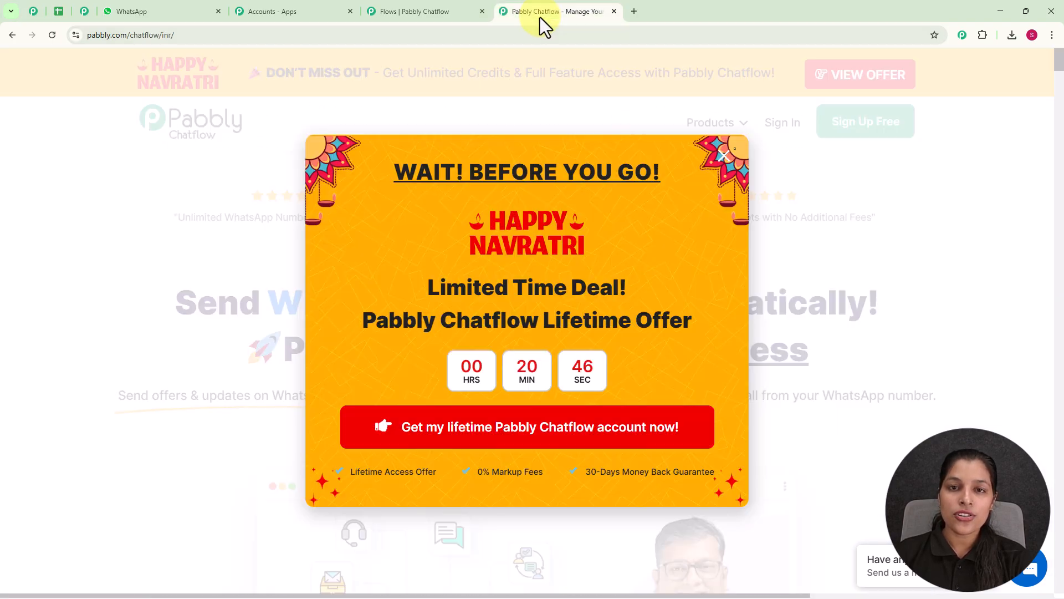
pyautogui.click(724, 155)
pyautogui.click(782, 123)
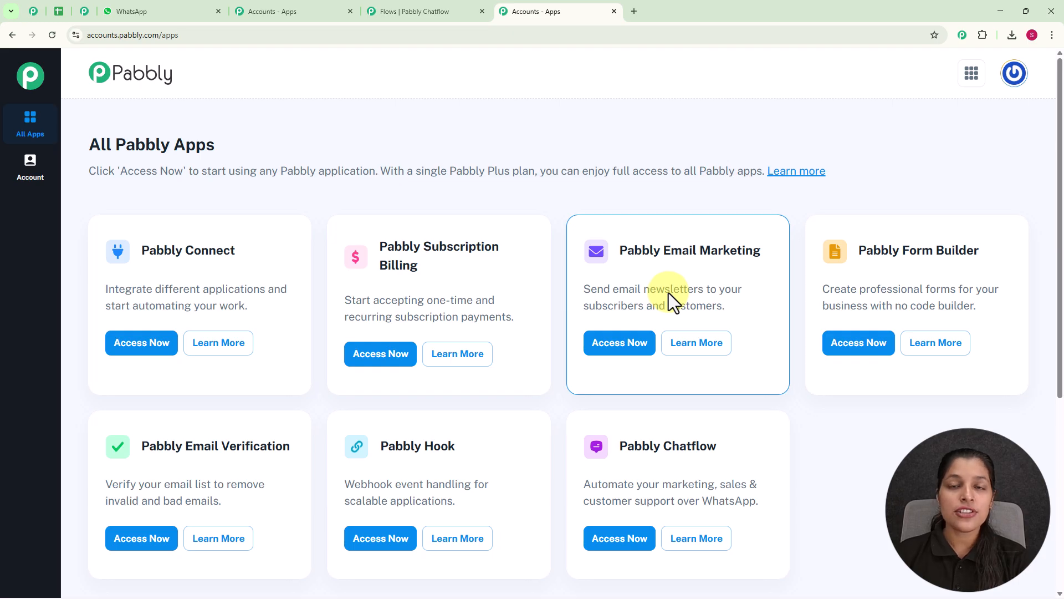
# Step: Access the Pabbly Chatflow application from the All Pabbly Apps page
pyautogui.moveTo(85, 148); pyautogui.dragTo(291, 162)
pyautogui.click(292, 161)
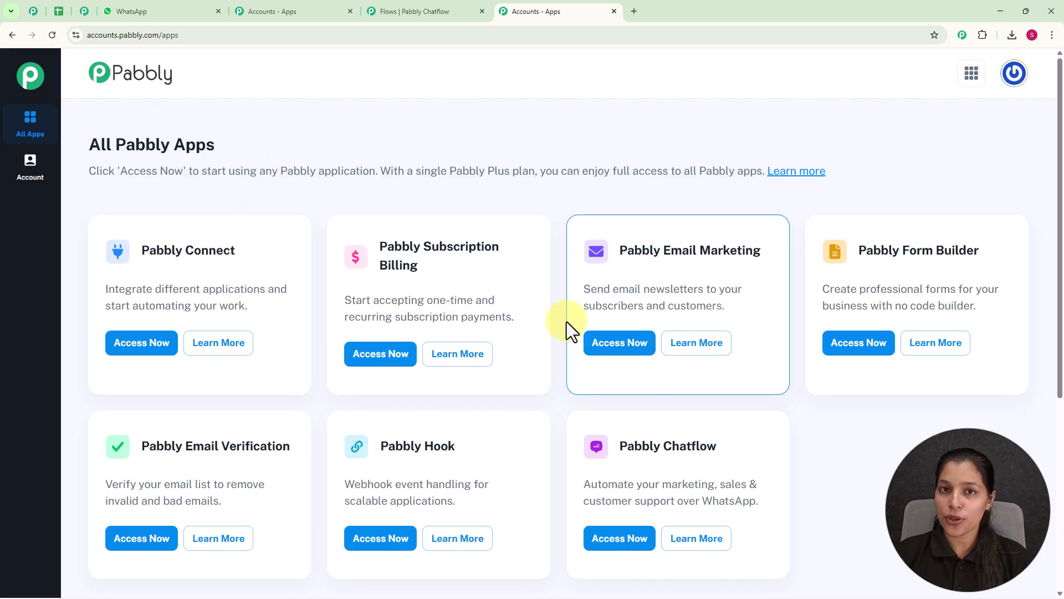
pyautogui.scroll(-2, 566, 321)
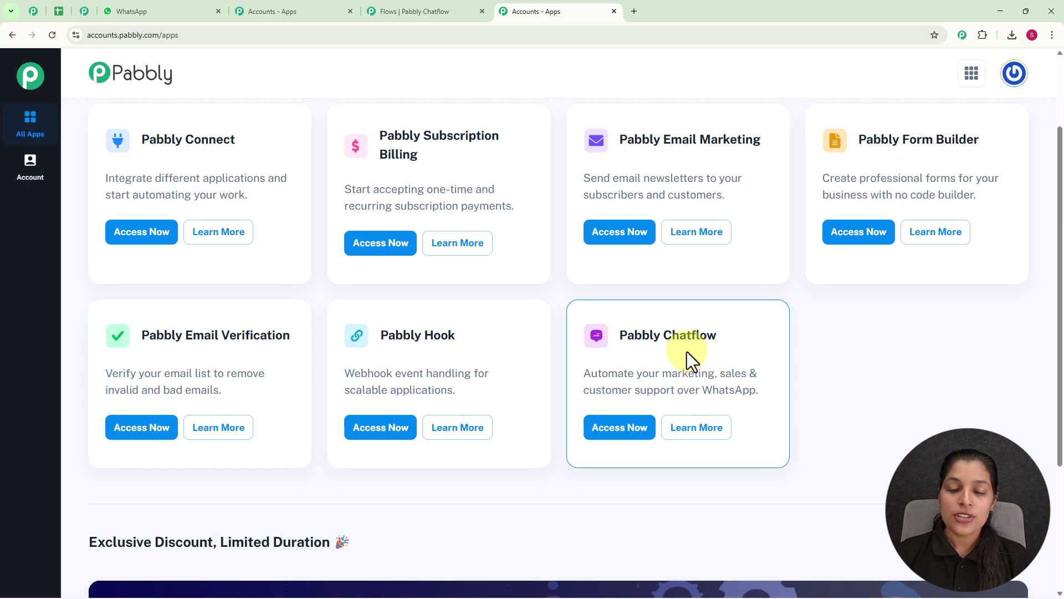
pyautogui.click(599, 438)
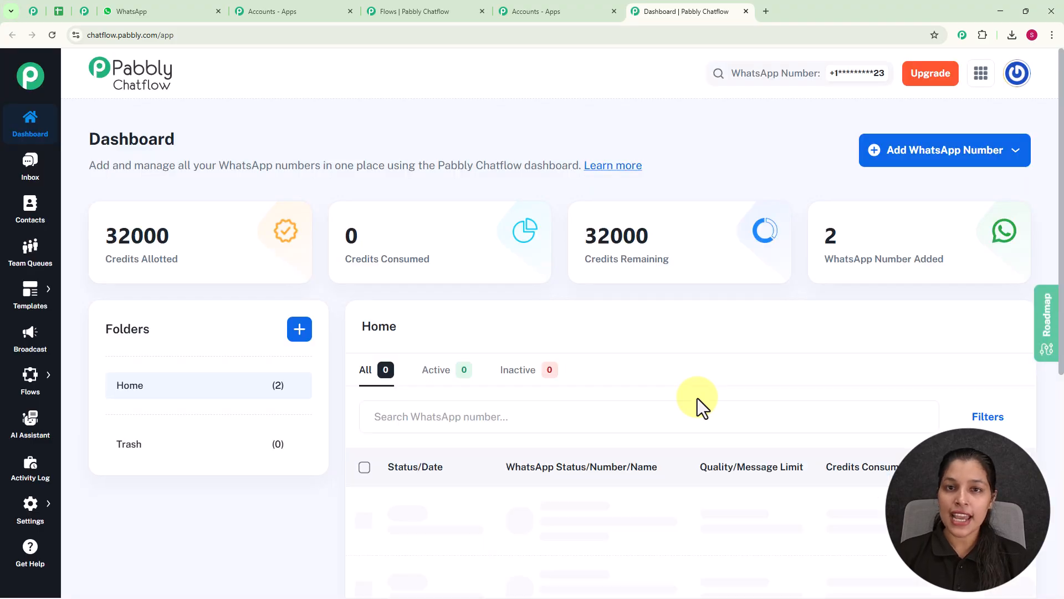
# Step: Review the WhatsApp numbers listed on the dashboard and the connection options for adding a WhatsApp number
pyautogui.scroll(-4, 613, 381)
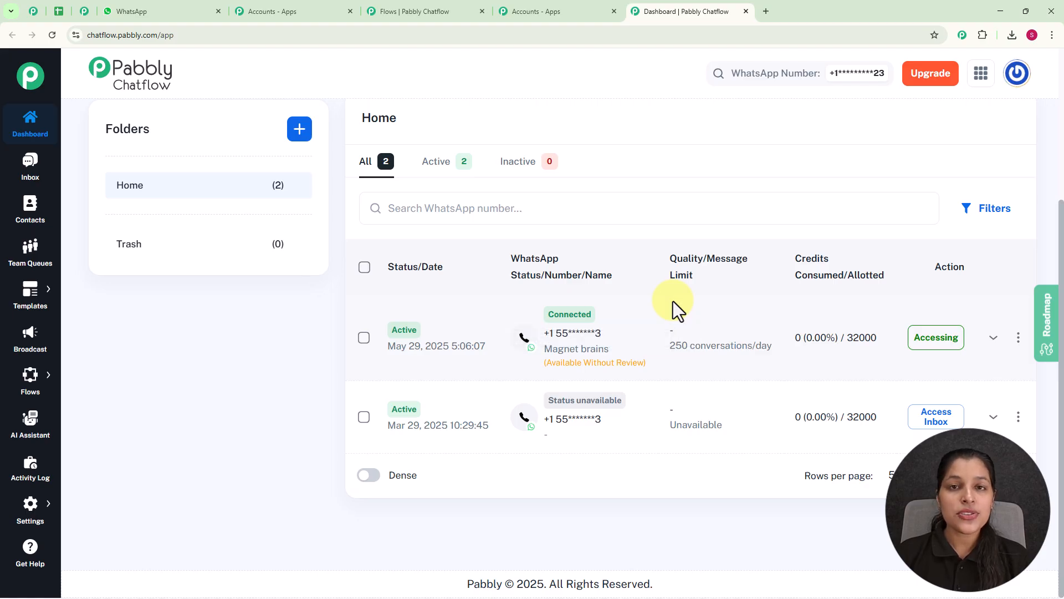
pyautogui.scroll(4, 673, 301)
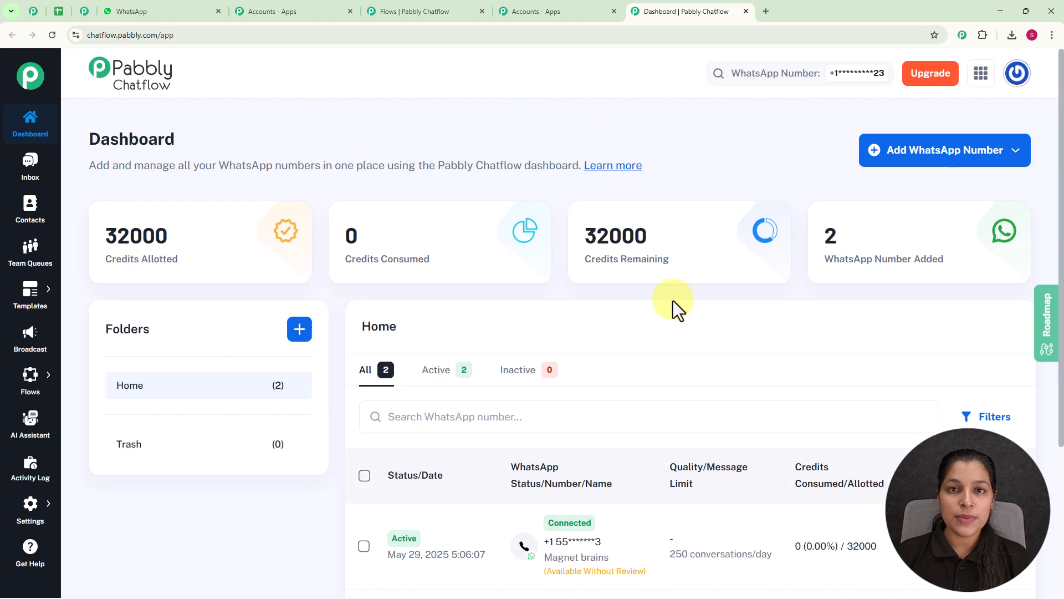
pyautogui.click(903, 160)
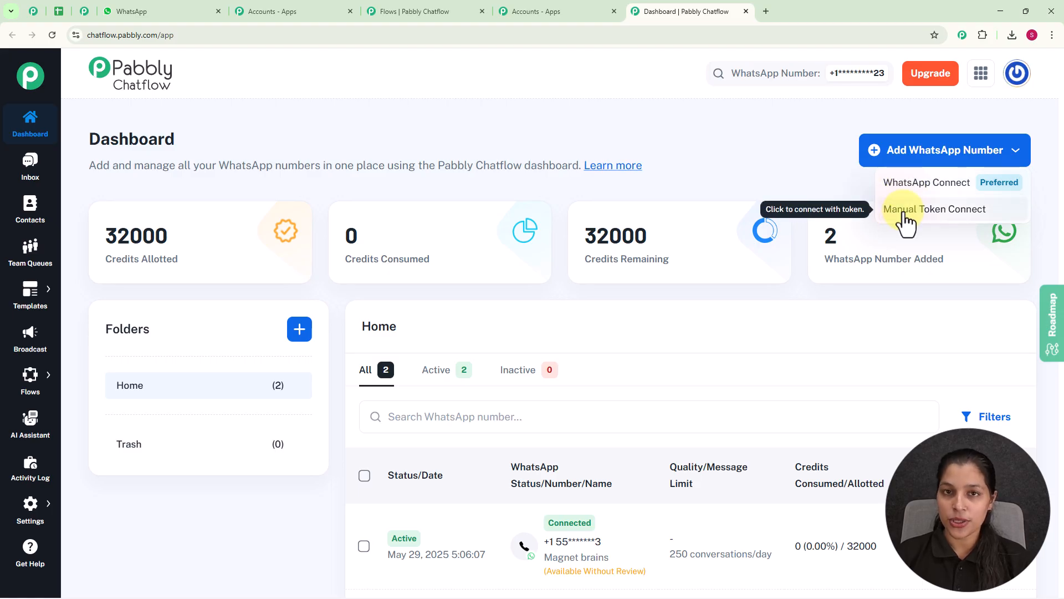
pyautogui.click(805, 162)
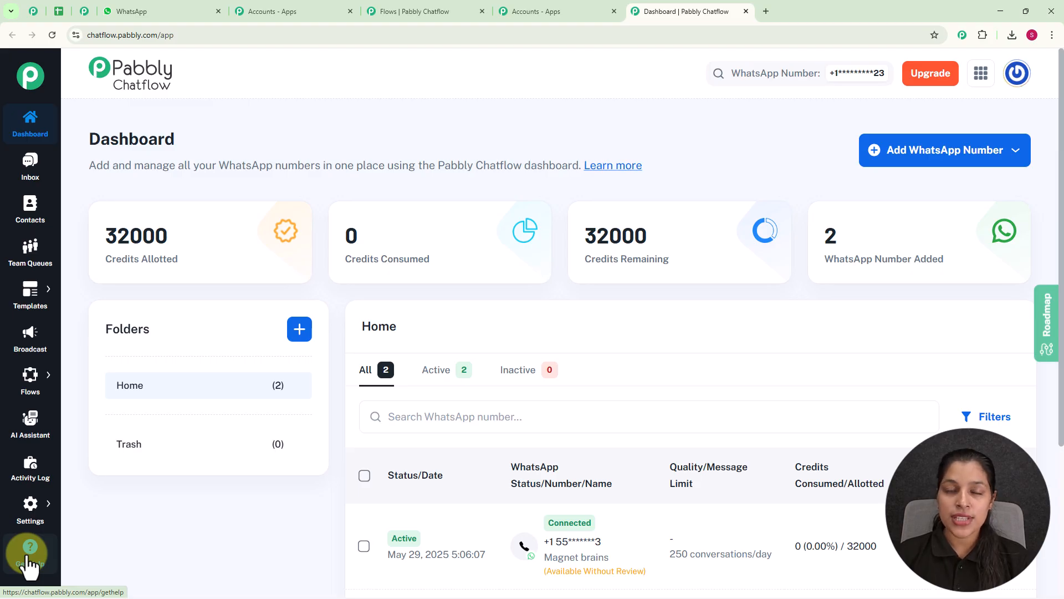
# Step: Go to the Flow Builder and create a new flow named "Schedule Home Services Fast on WhatsApp"
pyautogui.moveTo(40, 396)
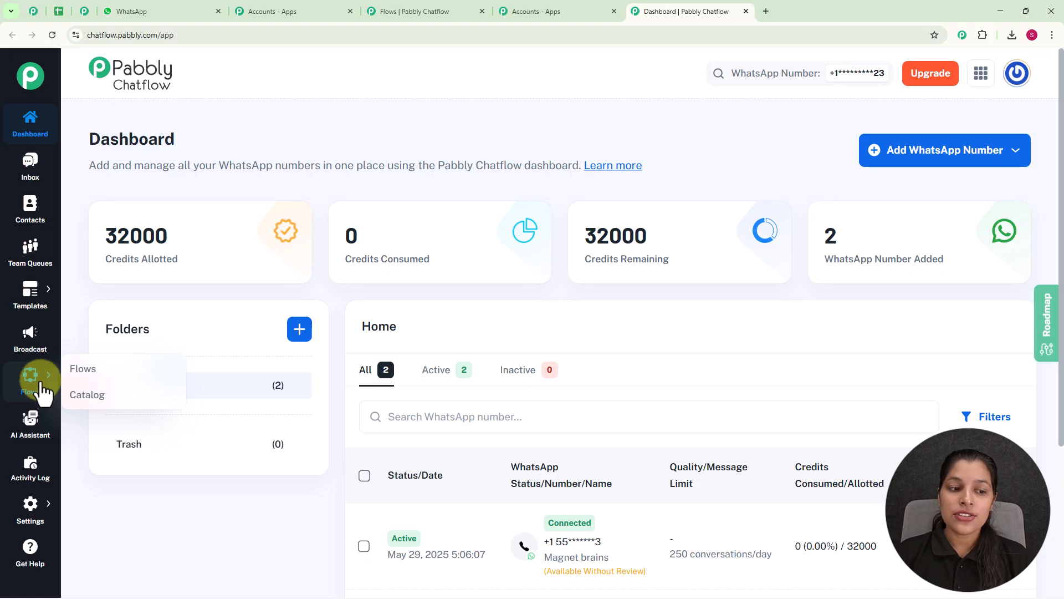
pyautogui.click(95, 376)
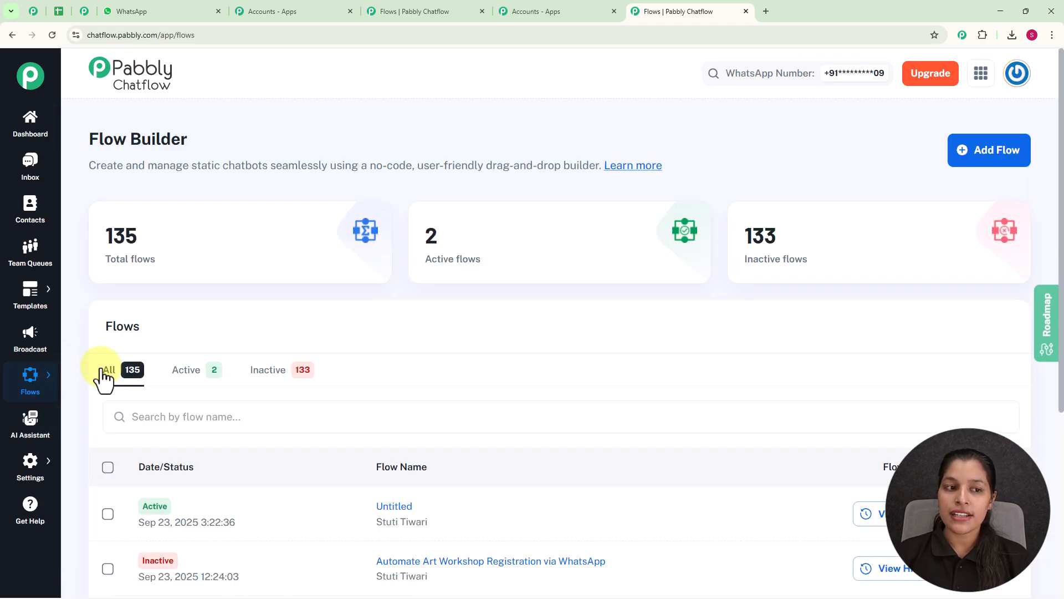
pyautogui.scroll(-5, 520, 389)
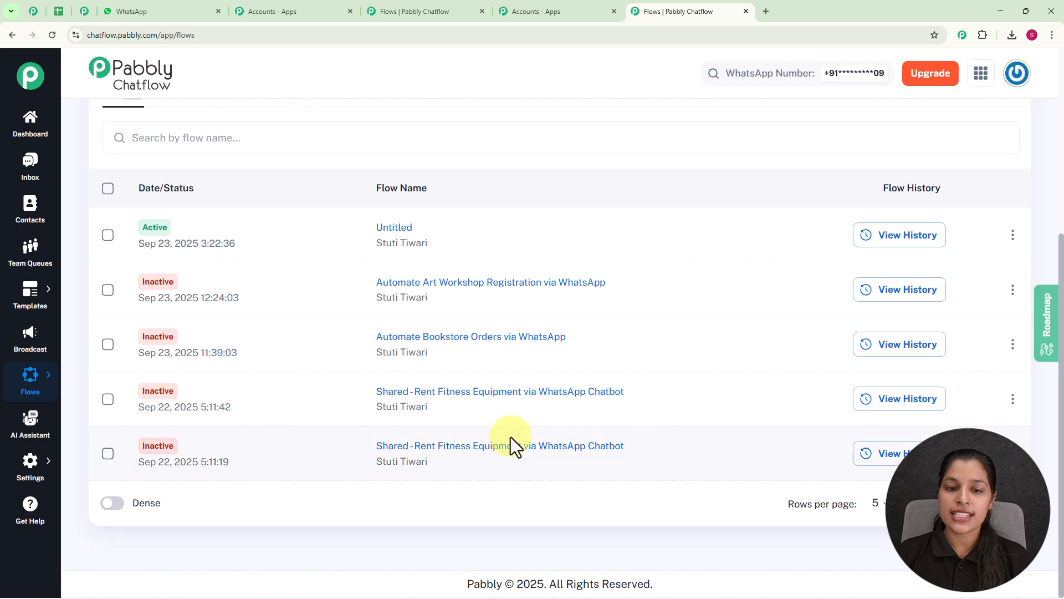
pyautogui.scroll(5, 510, 444)
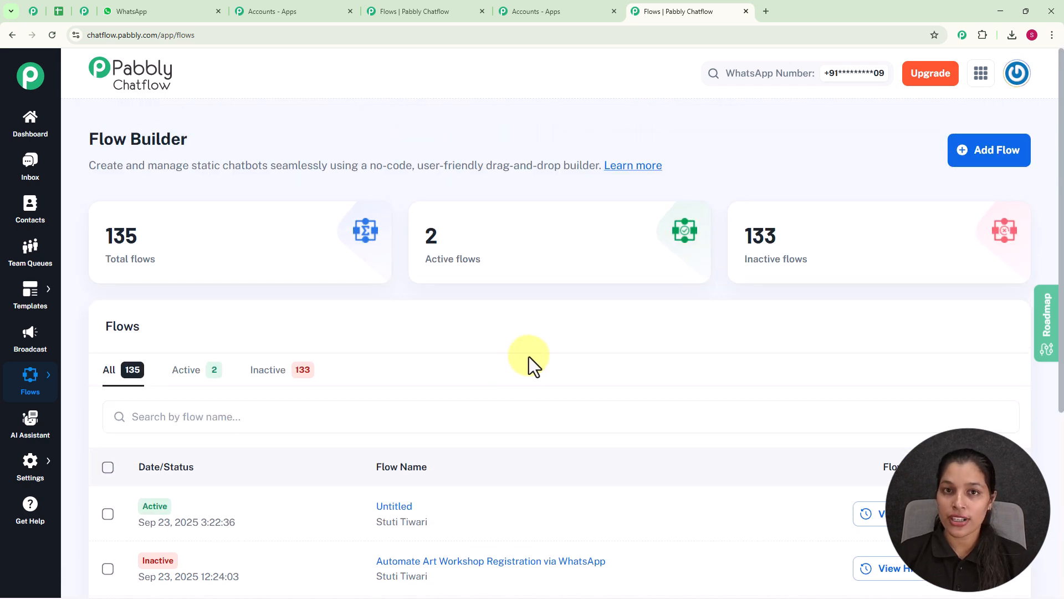
pyautogui.click(996, 155)
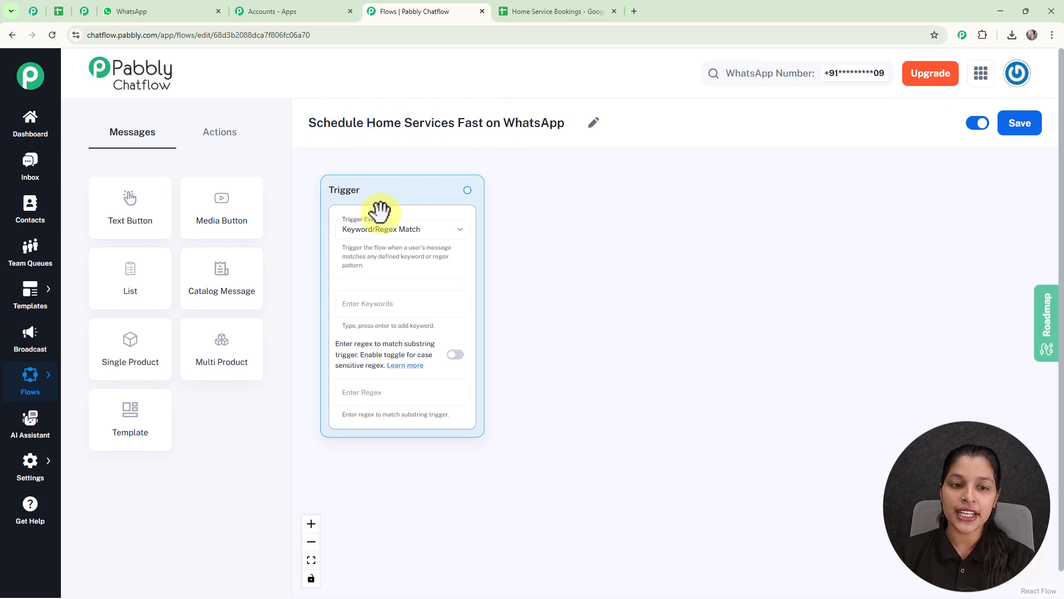
# Step: Review the available trigger events for the flow, keeping Keyword/Regex Match selected
pyautogui.scroll(2, 381, 212)
pyautogui.moveTo(572, 296); pyautogui.dragTo(612, 334)
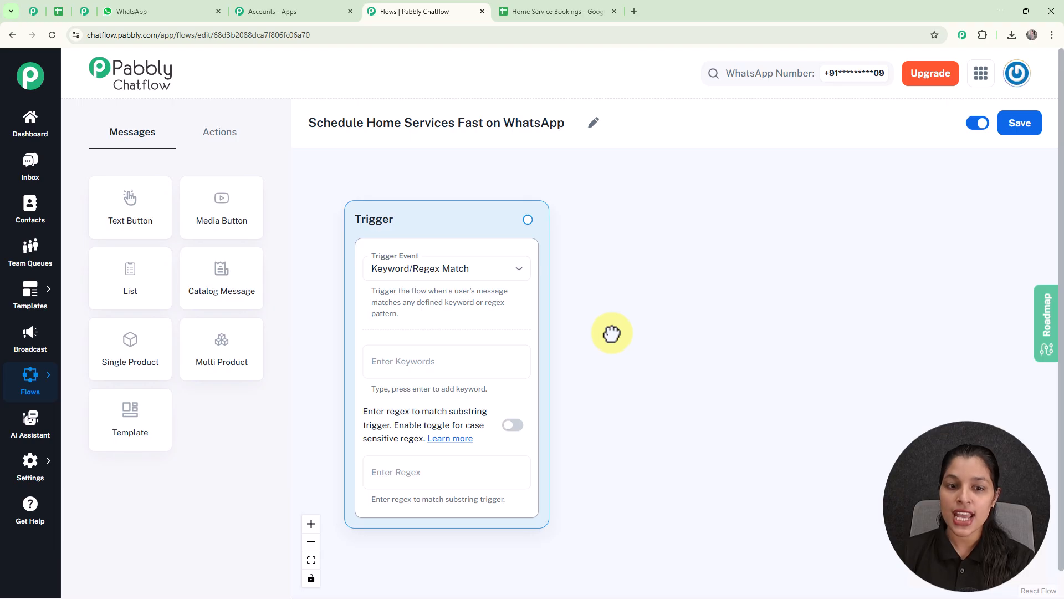
pyautogui.click(480, 277)
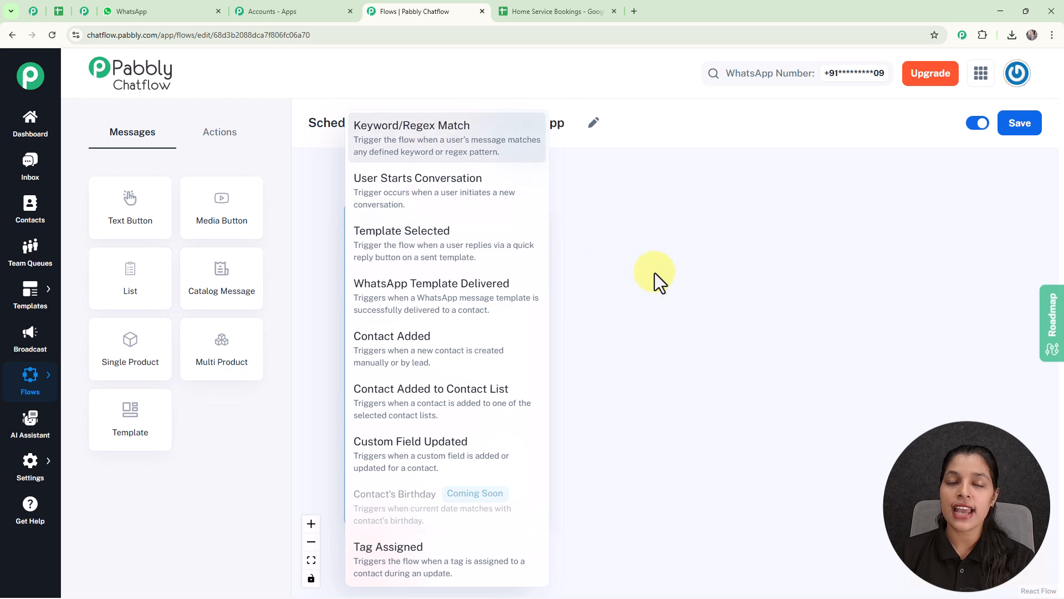
pyautogui.click(664, 291)
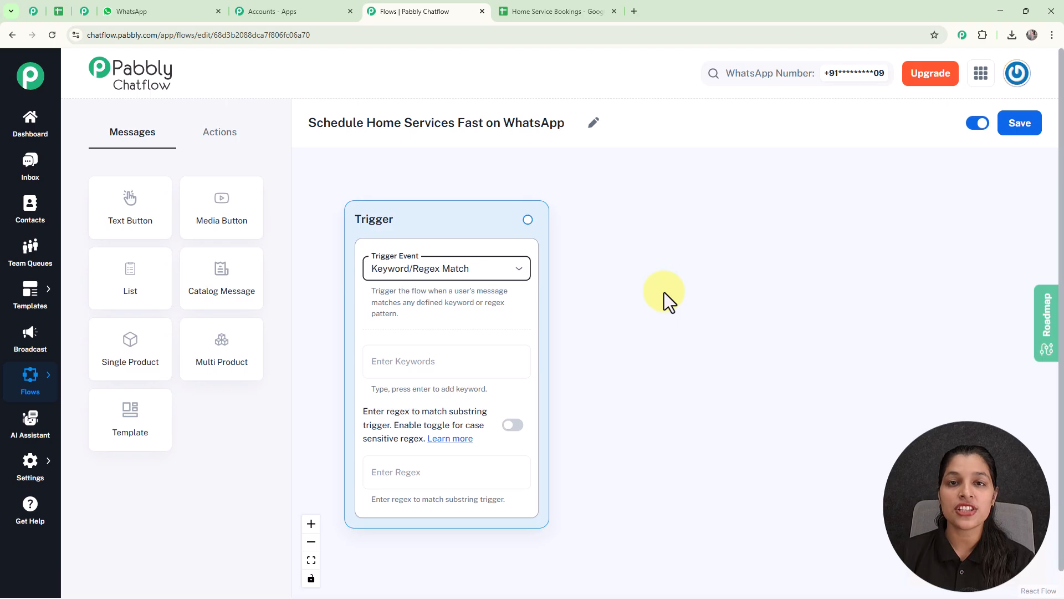
# Step: Add the keywords Services and Home to the flow's trigger
pyautogui.click(448, 363)
pyautogui.write('S')
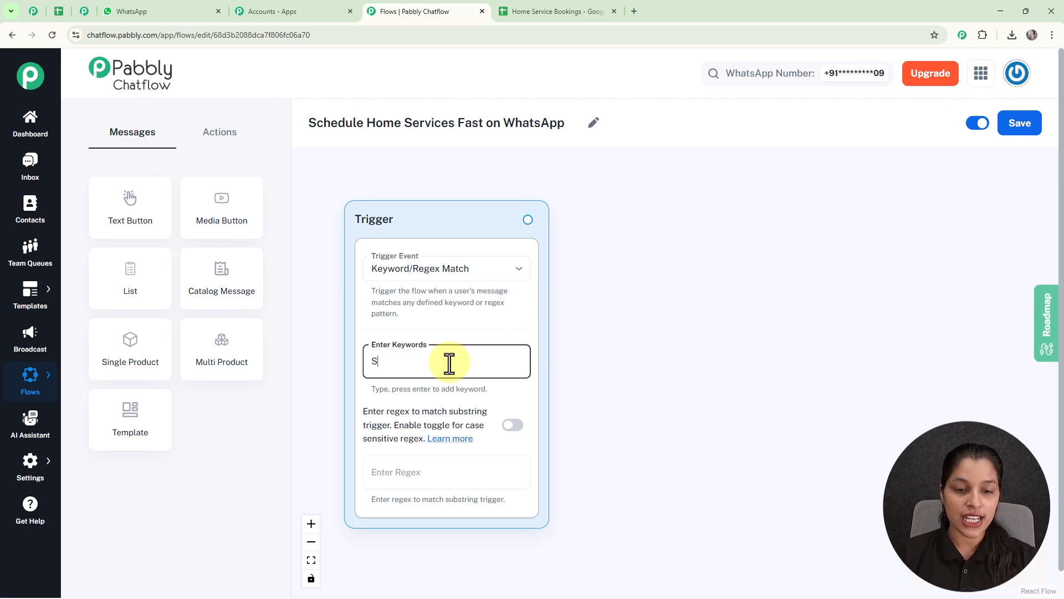
pyautogui.write('ervices')
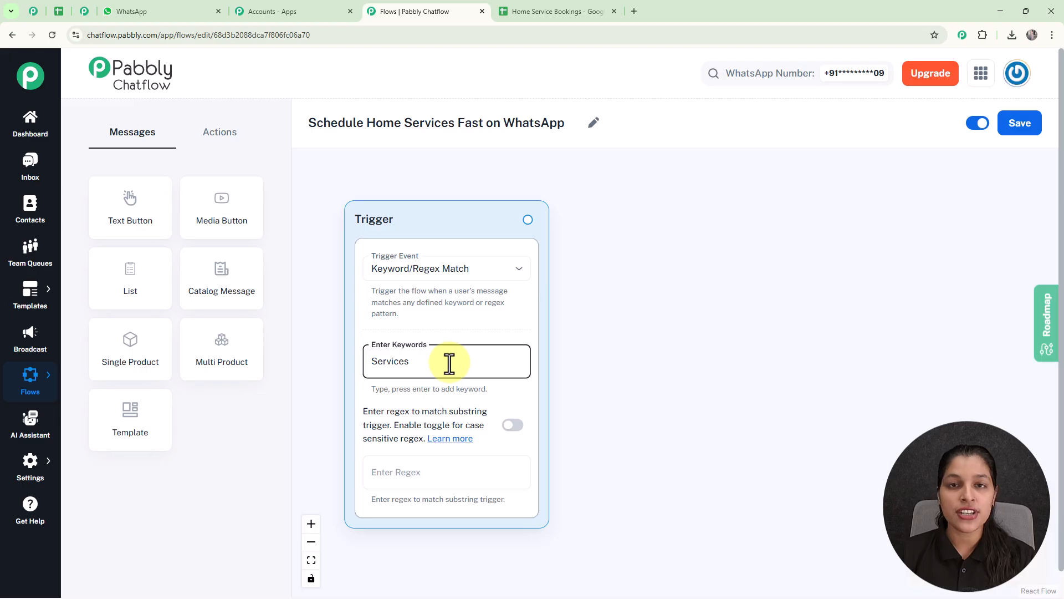
pyautogui.press('Return')
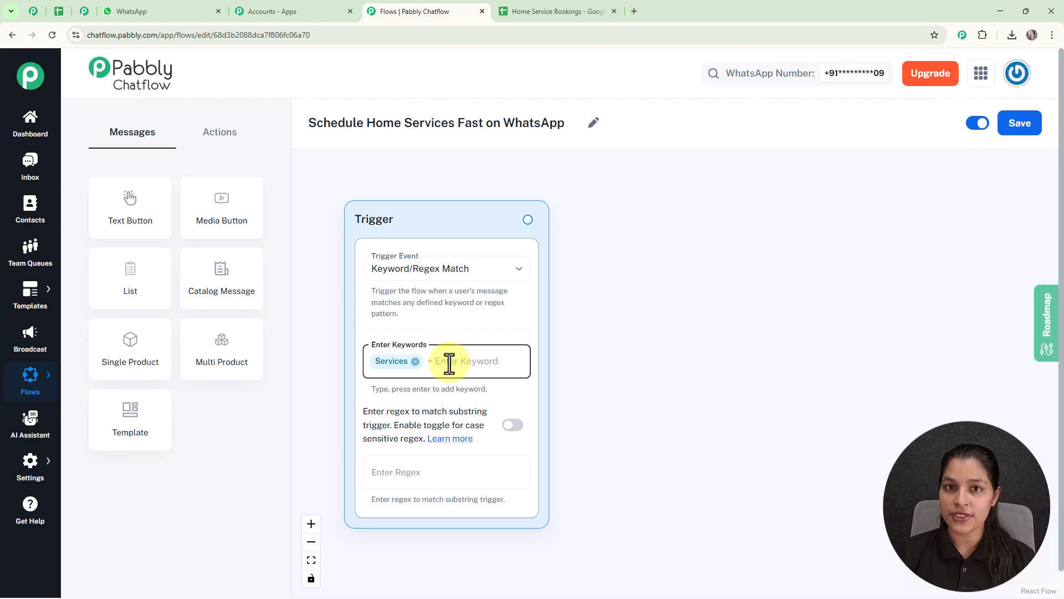
pyautogui.write('Home')
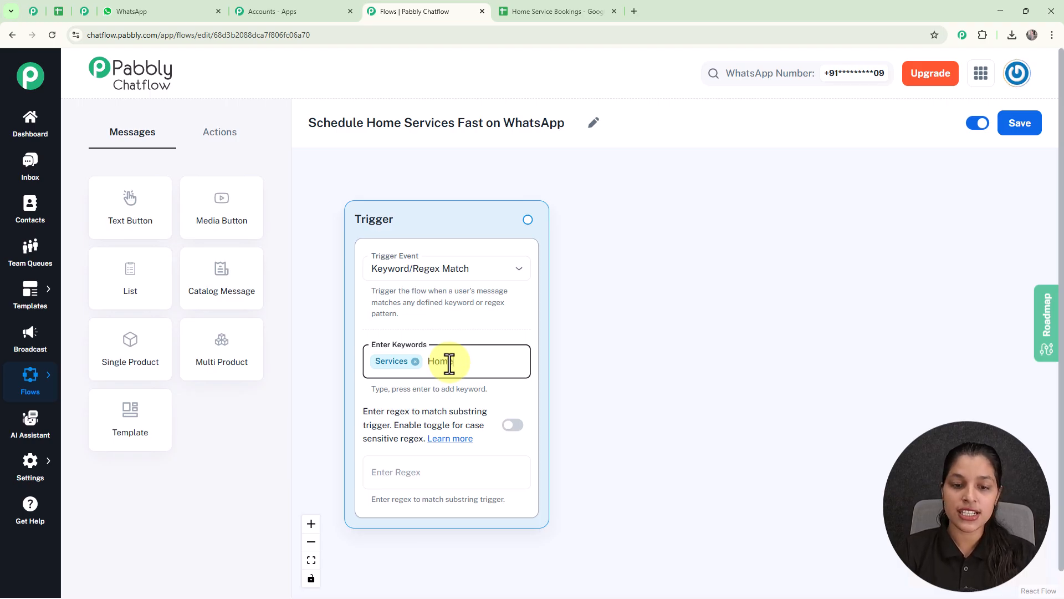
pyautogui.press('Return')
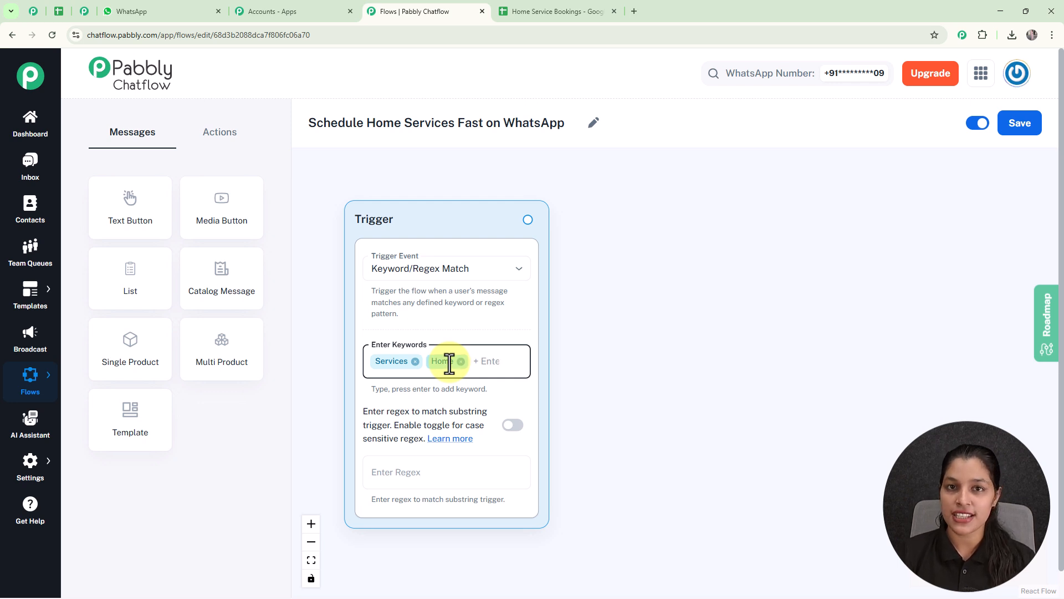
# Step: Try the regex [\s\S]+ as the trigger's substring match and clear it again
pyautogui.click(433, 472)
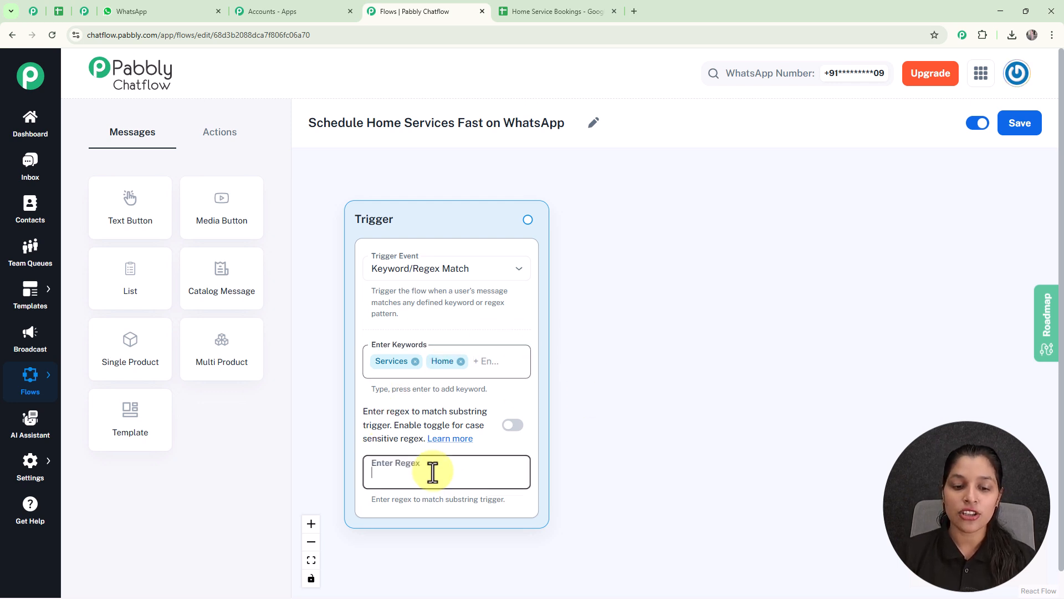
pyautogui.write('[\\')
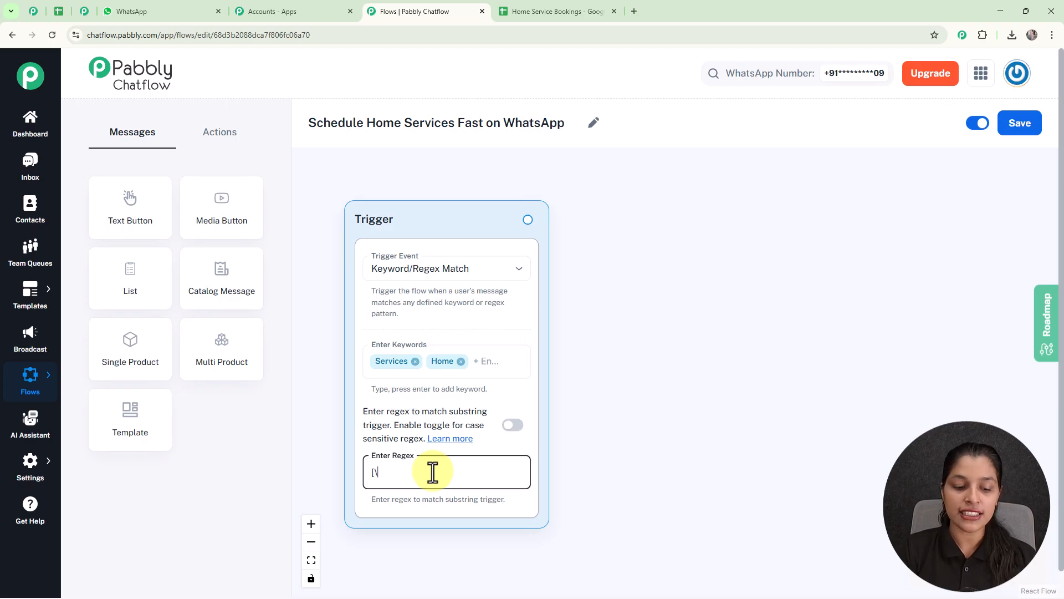
pyautogui.write('s\\S')
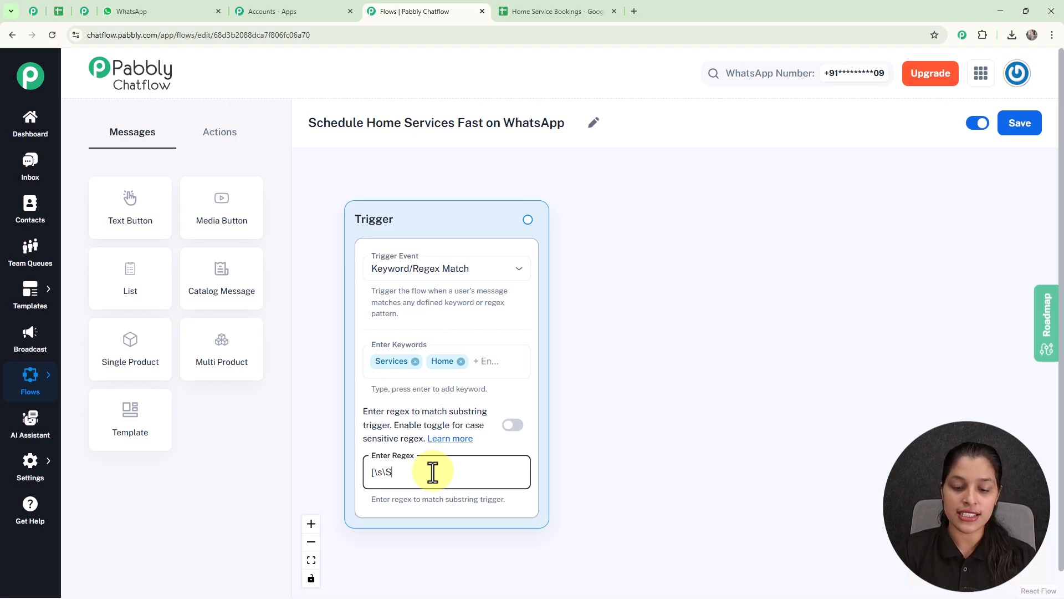
pyautogui.write(']+')
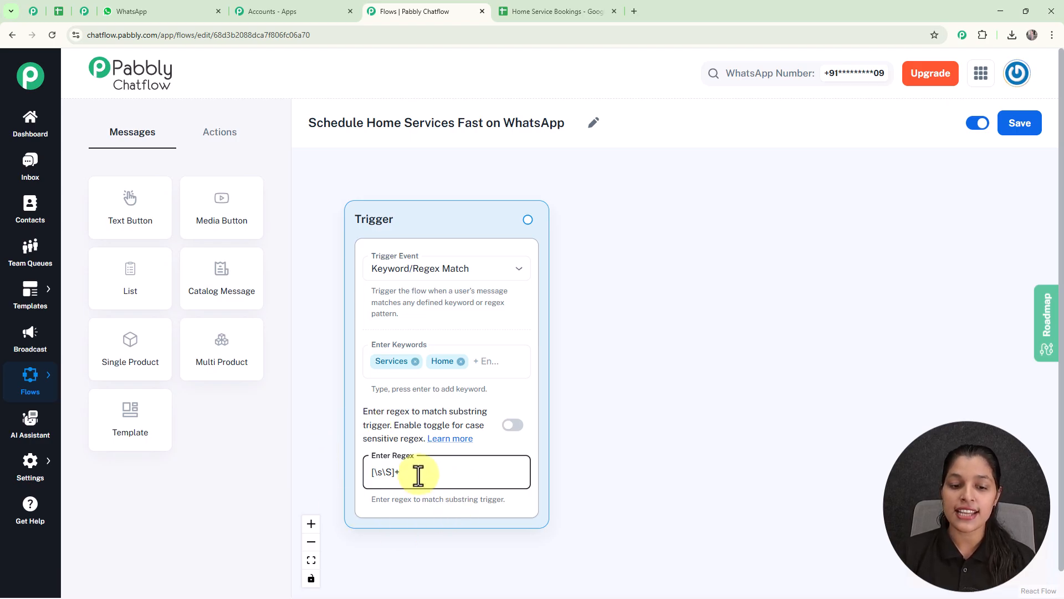
pyautogui.press('BackSpace')
pyautogui.press('BackSpace')
pyautogui.press('BackSpace')
pyautogui.press('BackSpace')
pyautogui.press('BackSpace')
pyautogui.press('BackSpace')
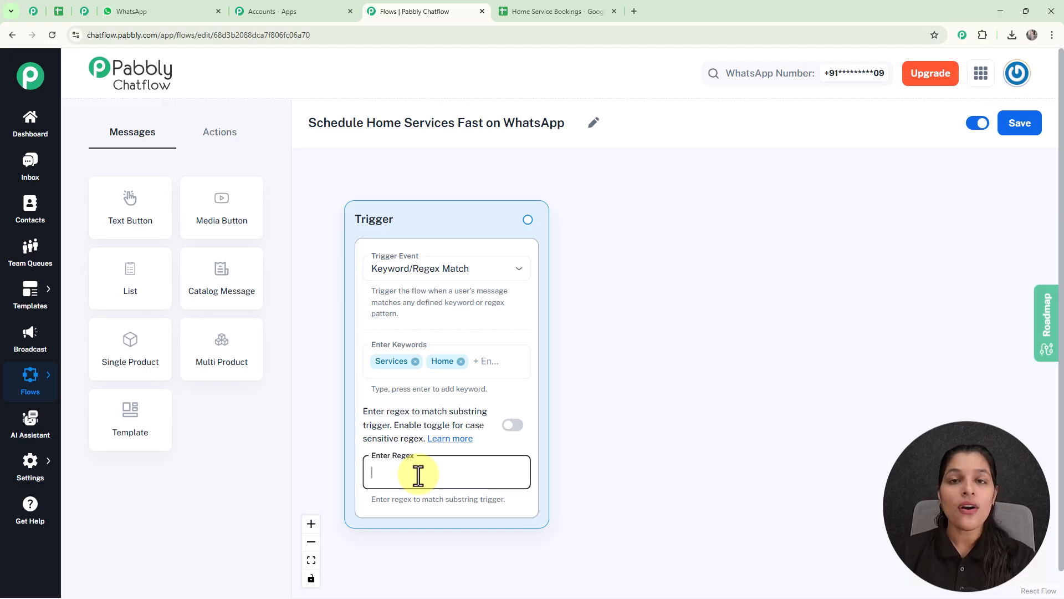
pyautogui.click(635, 443)
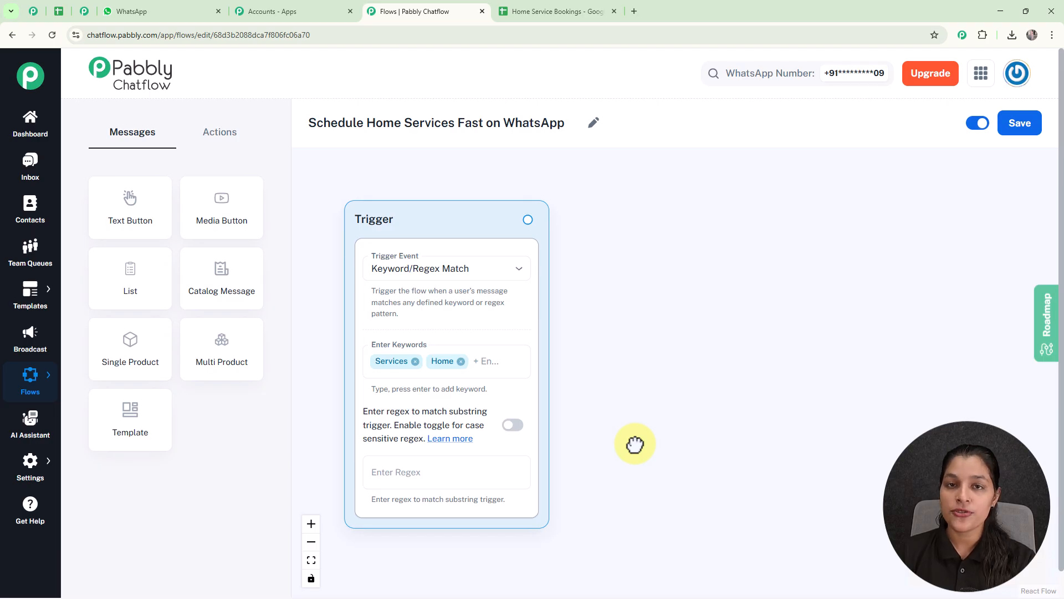
# Step: Connect a new List message to the trigger and position it beside the trigger block
pyautogui.moveTo(527, 220); pyautogui.dragTo(642, 317)
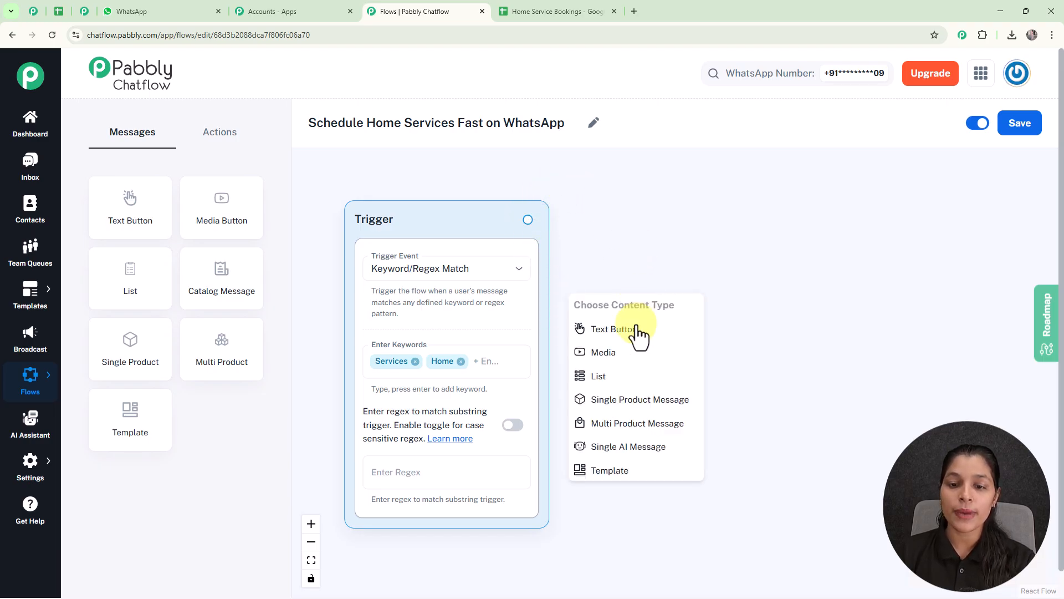
pyautogui.scroll(1, 638, 373)
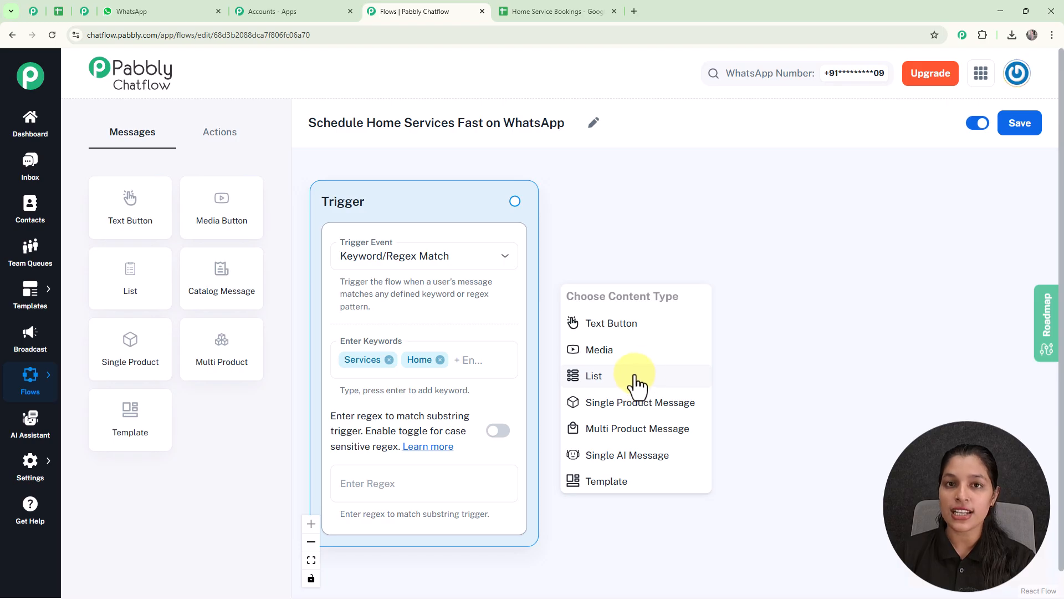
pyautogui.click(637, 377)
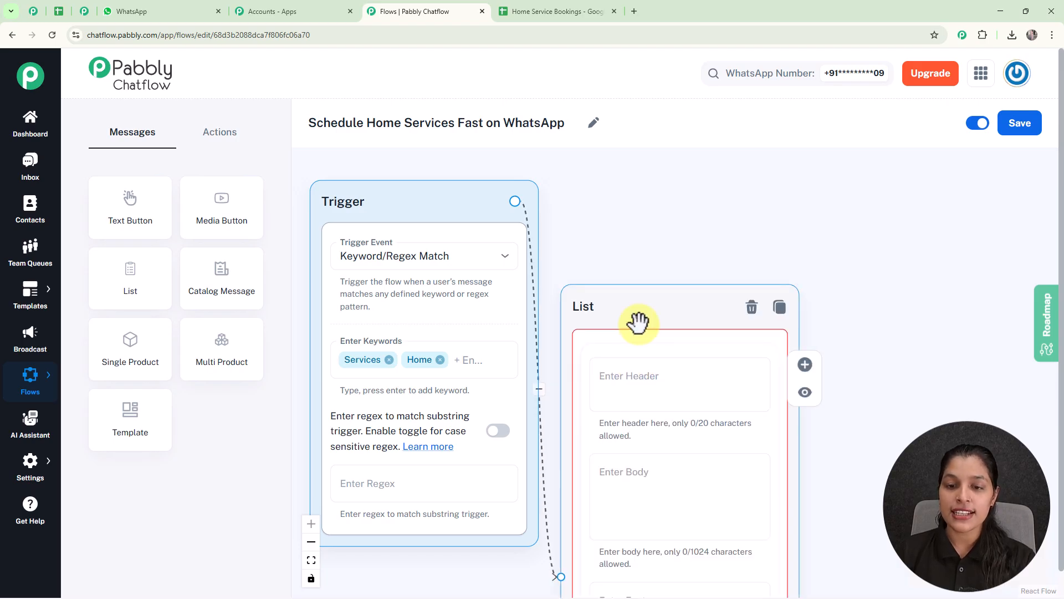
pyautogui.scroll(-2, 724, 325)
pyautogui.moveTo(824, 352); pyautogui.dragTo(743, 360)
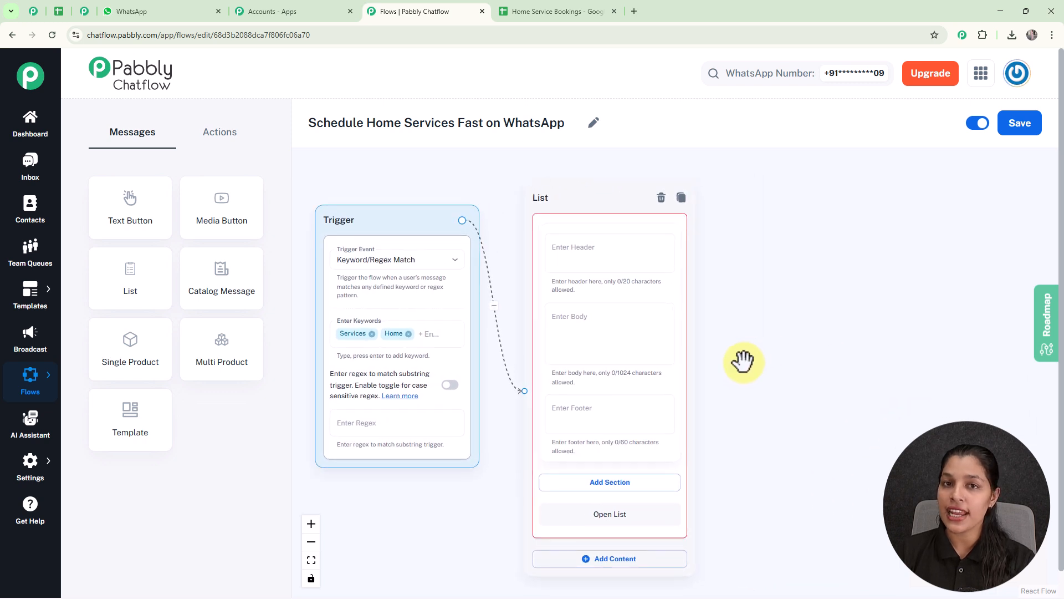
pyautogui.moveTo(631, 272); pyautogui.dragTo(636, 250)
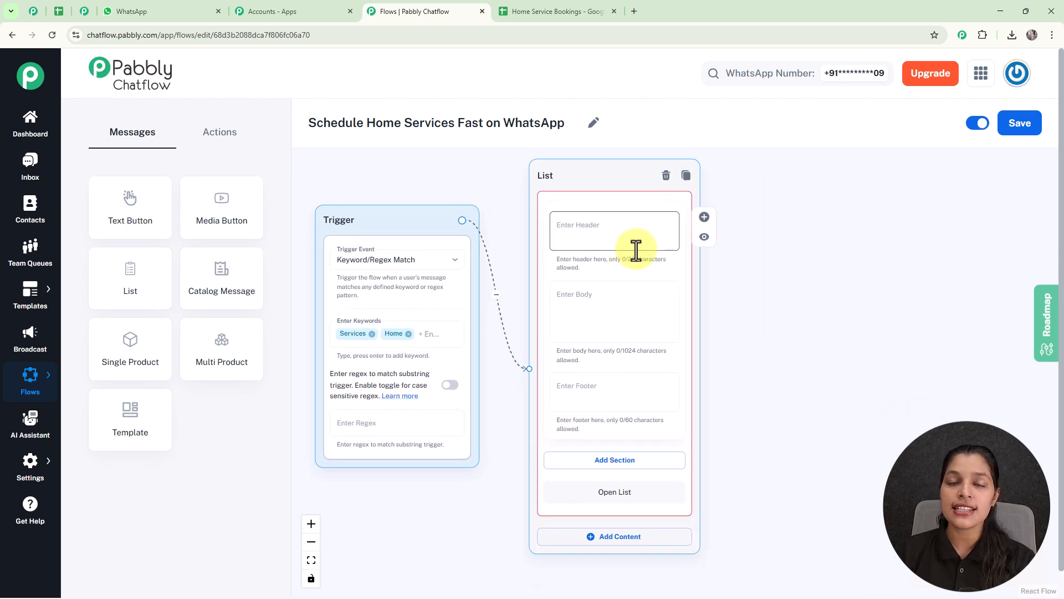
# Step: Set the List body to "Hi 👋 Welcome to QuickHome Services! 🏠✨ We make booking home services fast and easy." and footer to "Which service do you need today?"
pyautogui.scroll(1, 636, 249)
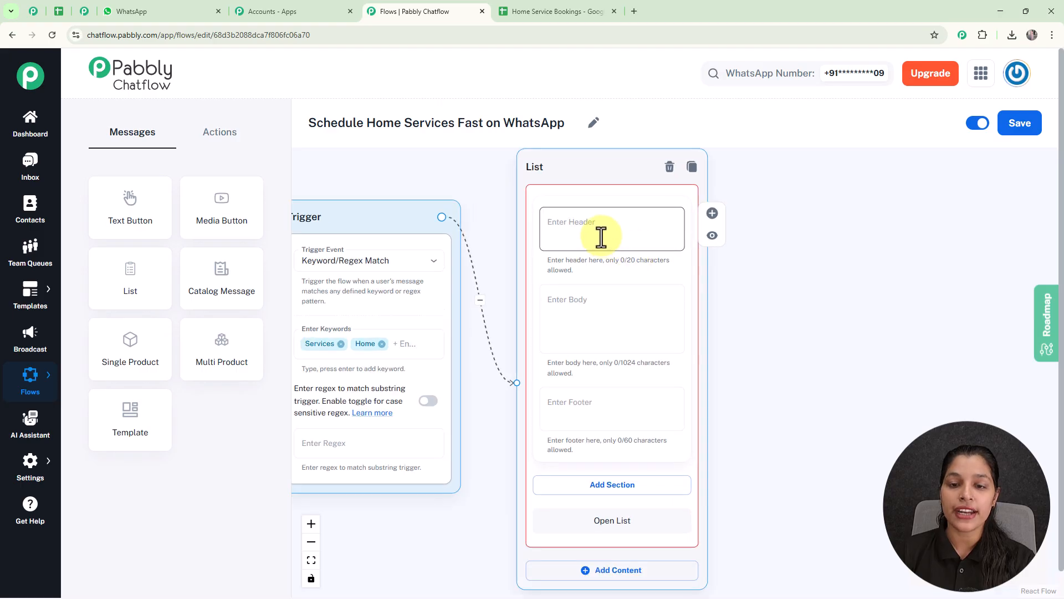
pyautogui.click(558, 320)
pyautogui.write('Hi 👋 Welcome to QuickHome Services! 🏠✨ We make booking home services fast and easy.')
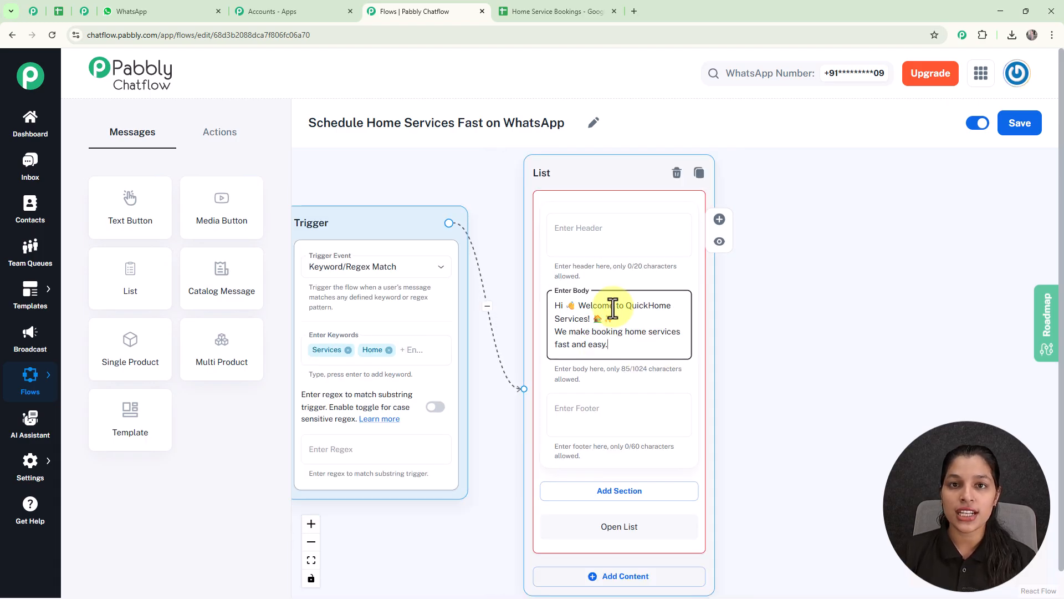
pyautogui.click(587, 419)
pyautogui.write('Which service do you need today?')
# Step: Add a section titled Services to the List message
pyautogui.moveTo(756, 451); pyautogui.dragTo(727, 363)
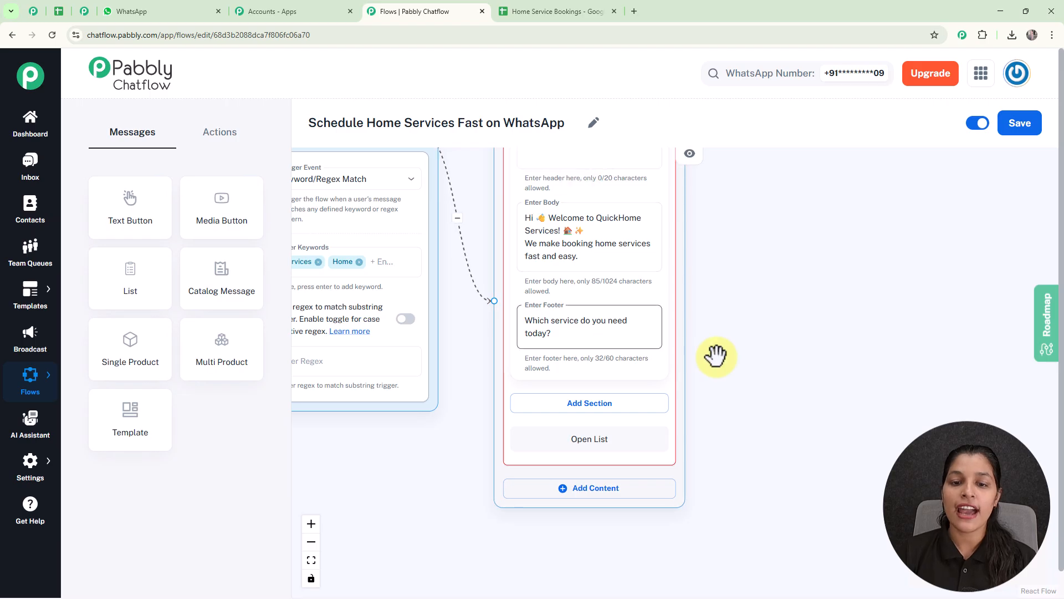
pyautogui.moveTo(718, 358); pyautogui.dragTo(708, 328)
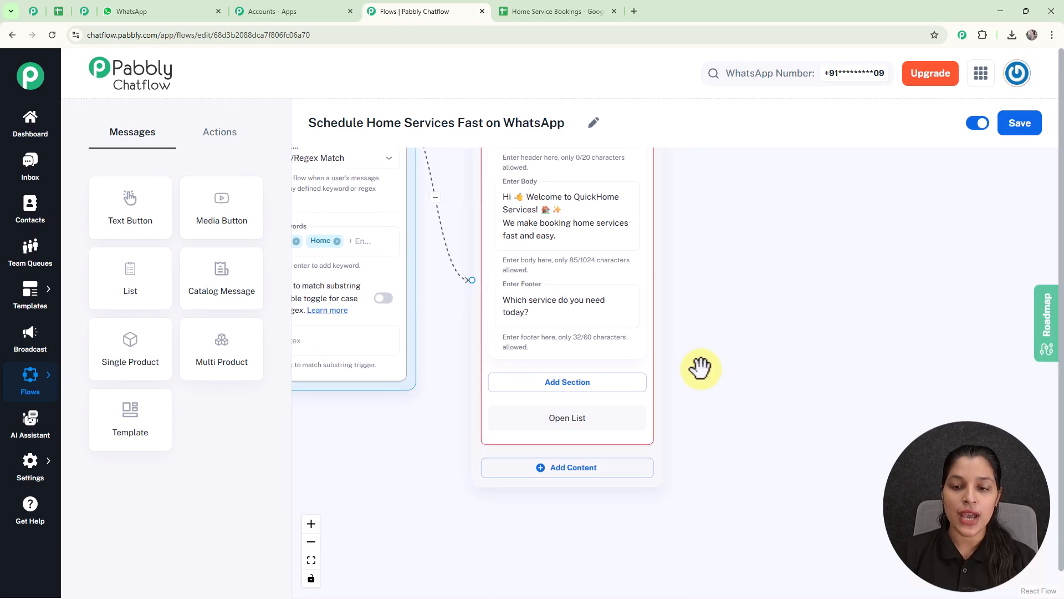
pyautogui.scroll(1, 700, 368)
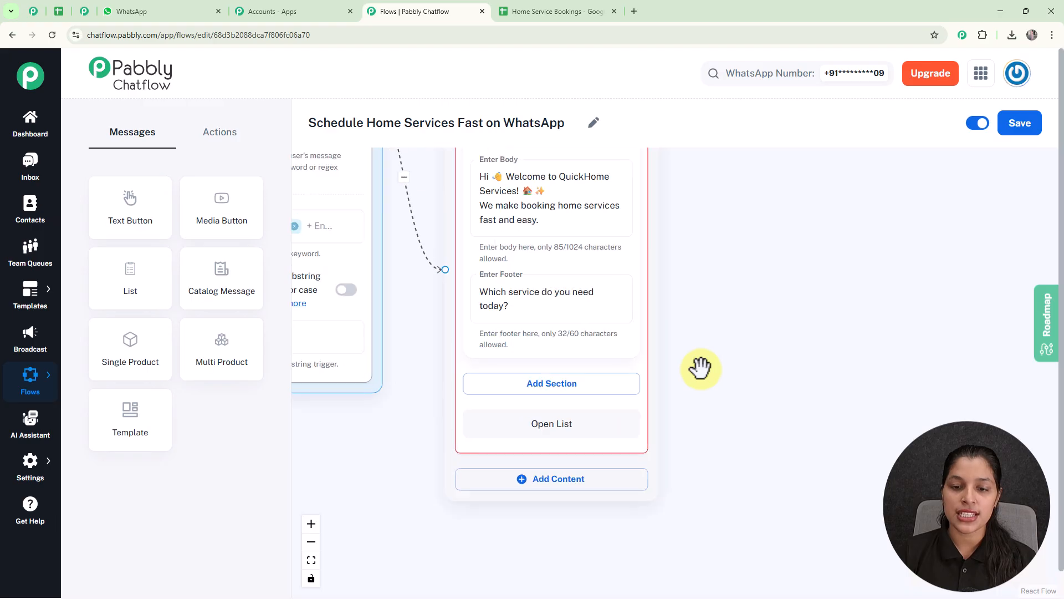
pyautogui.click(554, 395)
pyautogui.click(532, 404)
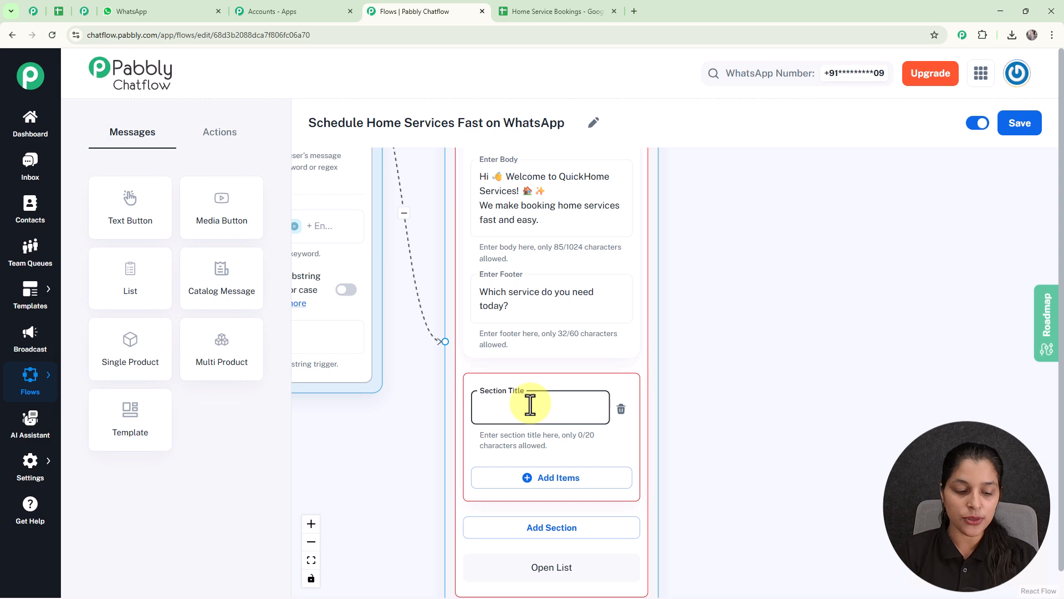
pyautogui.write('Services')
pyautogui.click(730, 444)
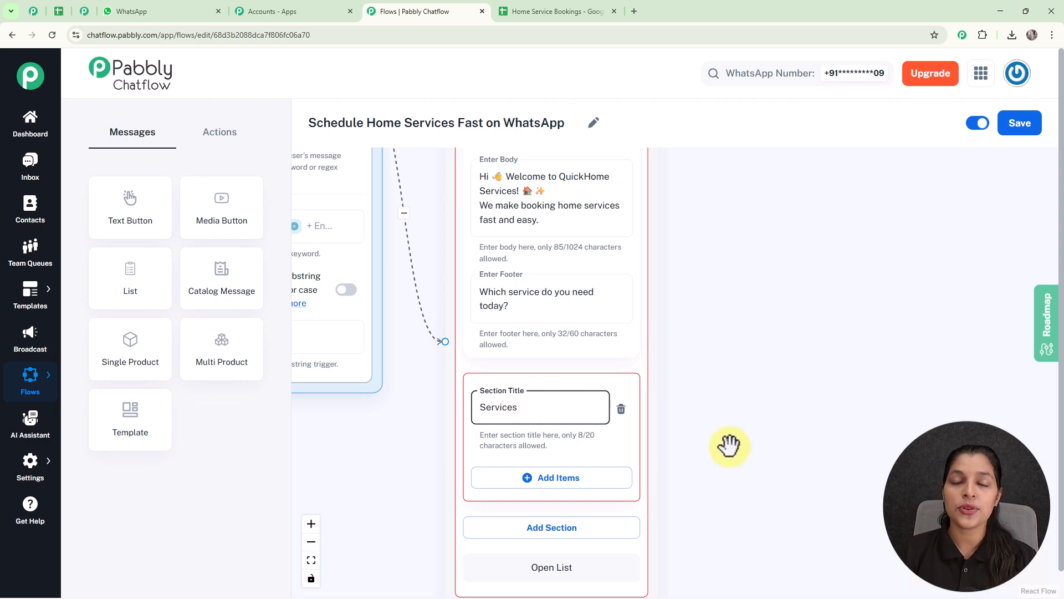
# Step: Add an item titled "Cleaning 🧹" to the Services section, leaving its description empty
pyautogui.moveTo(730, 444); pyautogui.dragTo(717, 322)
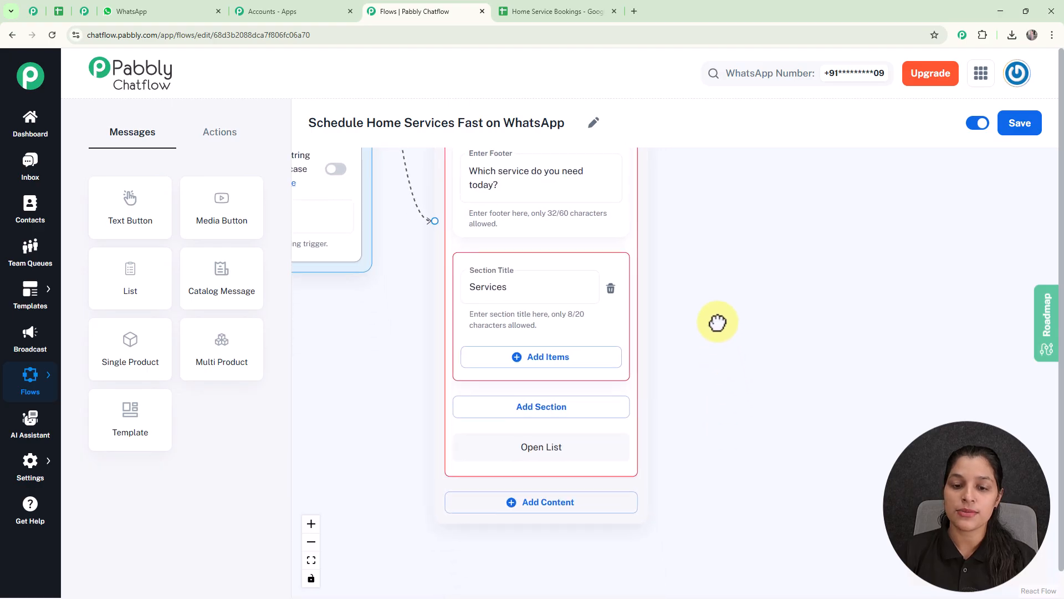
pyautogui.click(529, 358)
pyautogui.scroll(1, 692, 415)
pyautogui.click(501, 361)
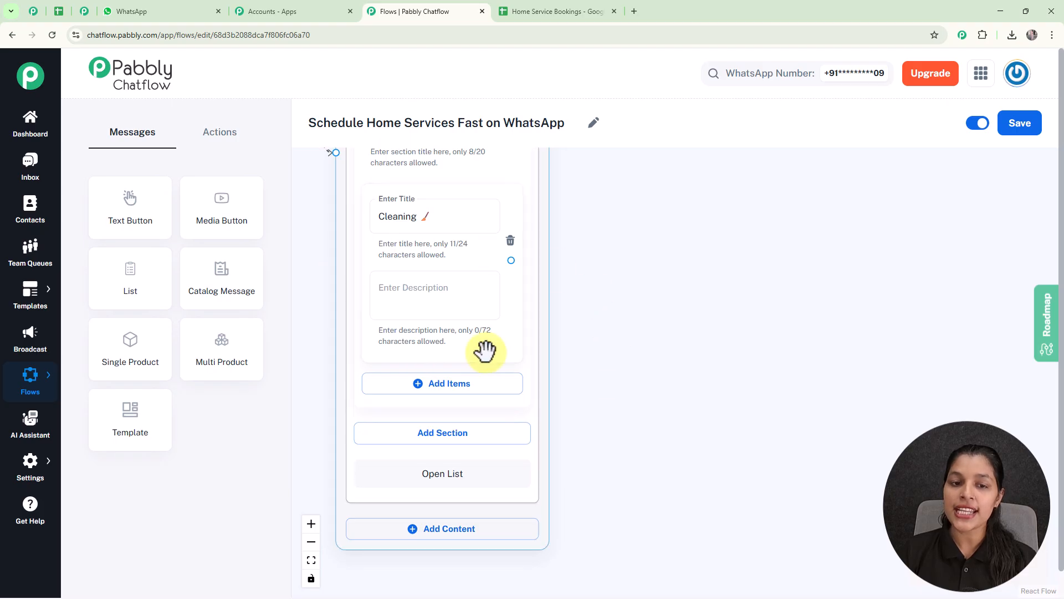
pyautogui.scroll(-3, 607, 336)
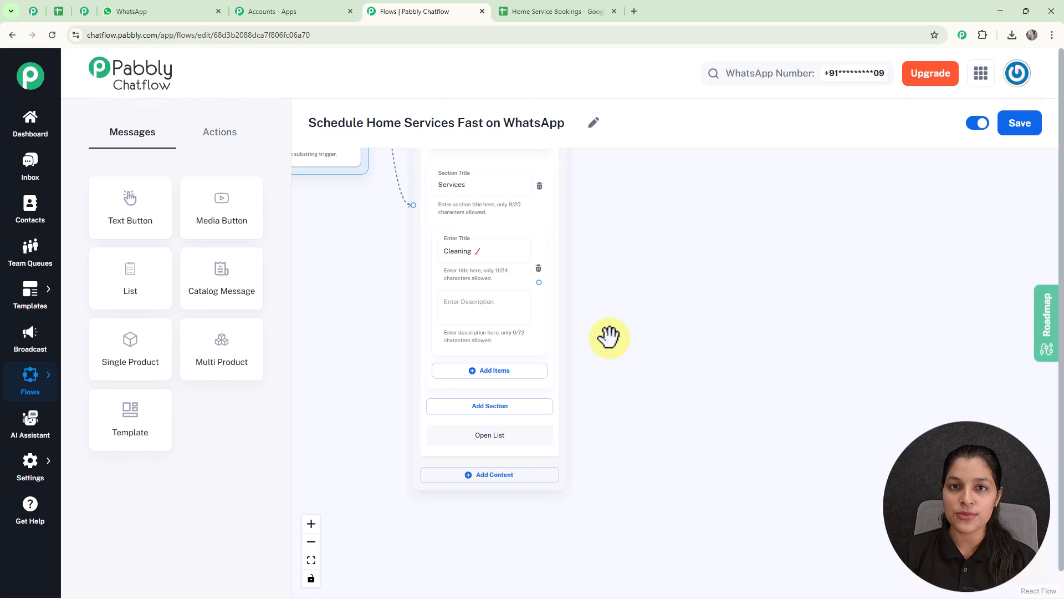
pyautogui.scroll(1, 521, 381)
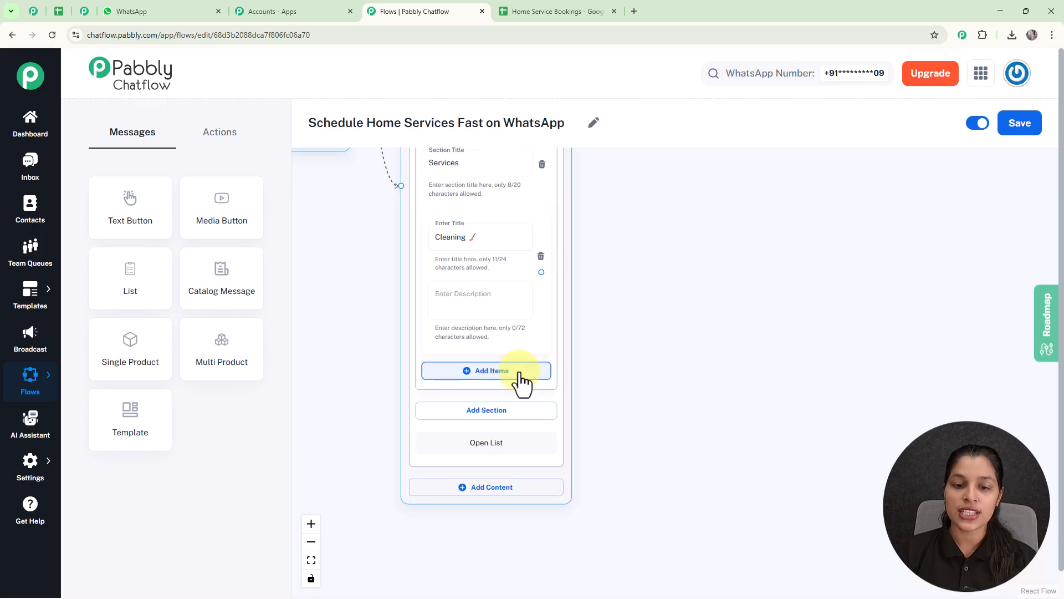
# Step: Add items titled "Electrical ⚡" and "Pest Control 🐜" to the Services section, leaving their descriptions empty
pyautogui.click(521, 372)
pyautogui.click(480, 390)
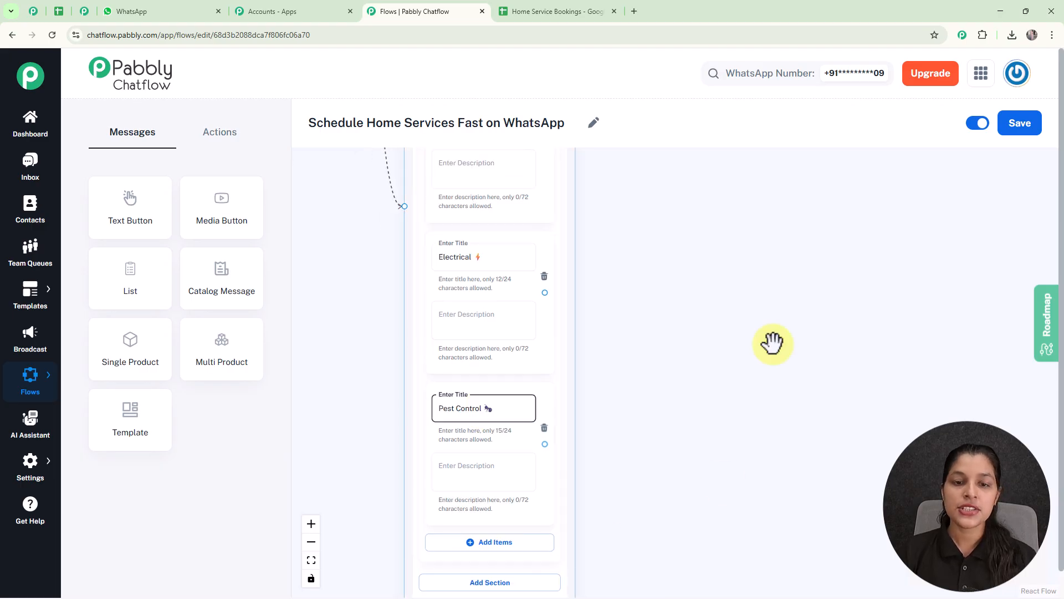
pyautogui.scroll(-1, 669, 345)
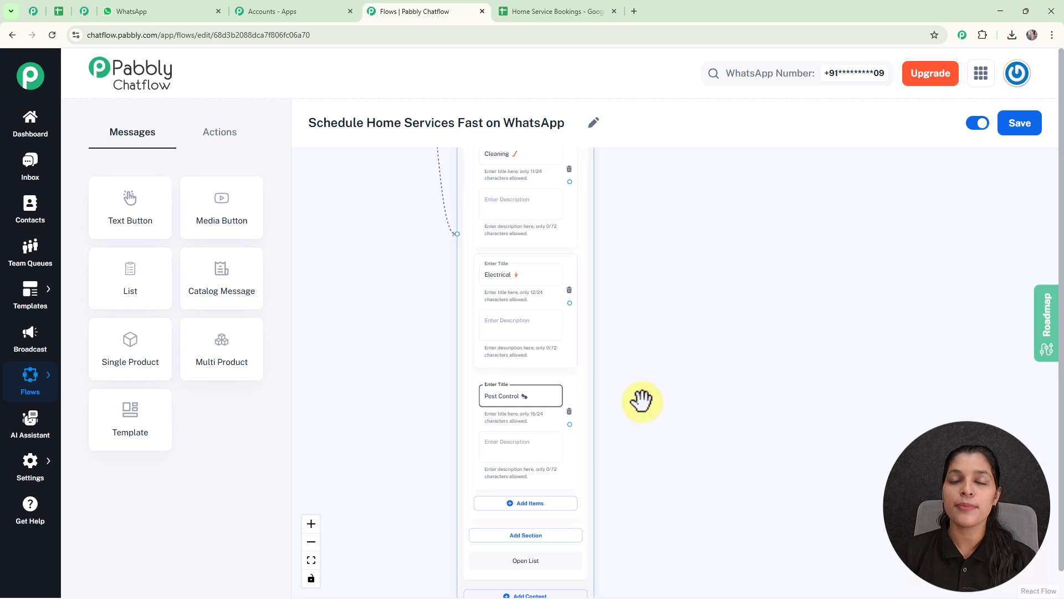
pyautogui.moveTo(641, 399); pyautogui.dragTo(610, 438)
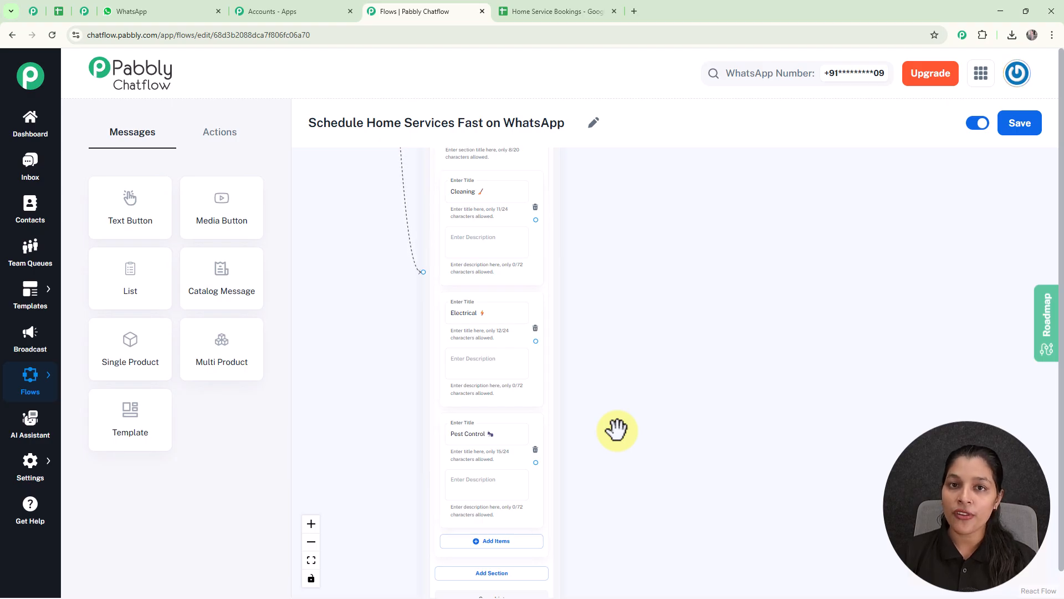
# Step: Add a Set Custom Field action beside the List message and connect the Cleaning item to it
pyautogui.click(214, 136)
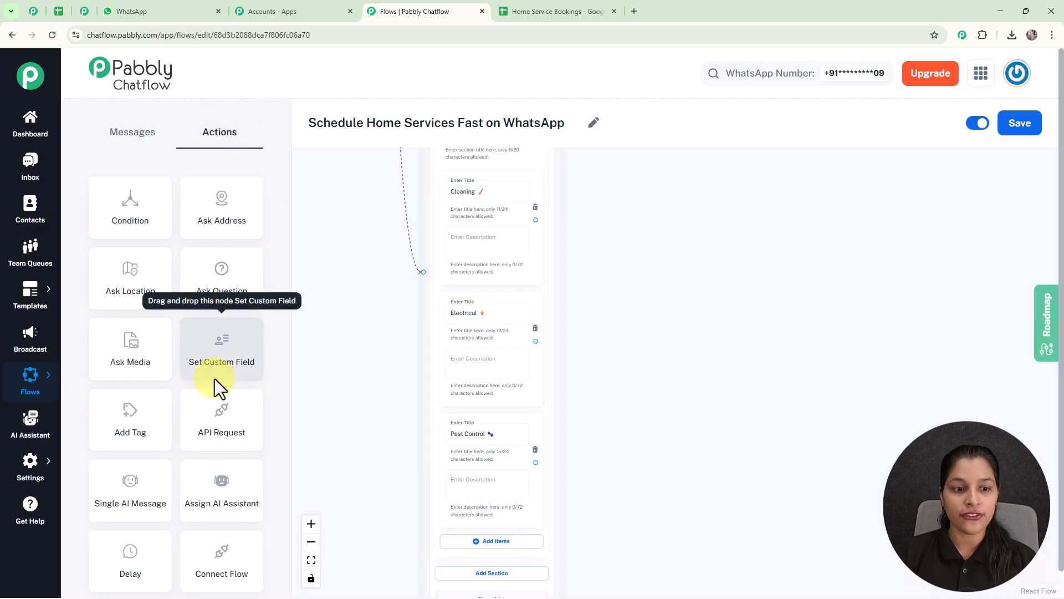
pyautogui.moveTo(215, 361); pyautogui.dragTo(674, 174)
pyautogui.click(750, 412)
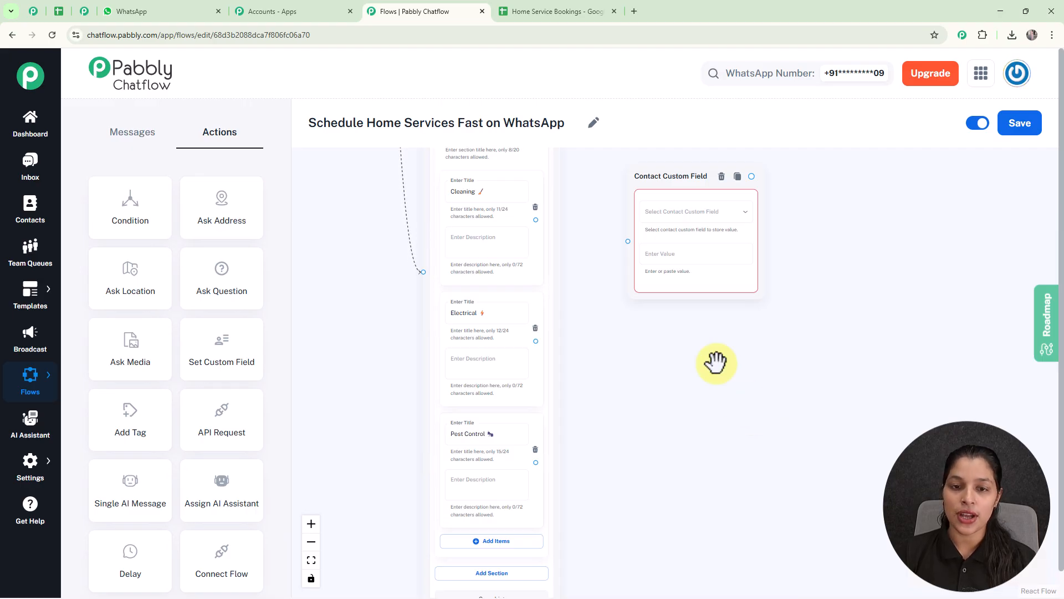
pyautogui.scroll(1, 536, 222)
pyautogui.moveTo(535, 222); pyautogui.dragTo(642, 240)
pyautogui.moveTo(840, 255); pyautogui.dragTo(693, 297)
pyautogui.scroll(1, 688, 292)
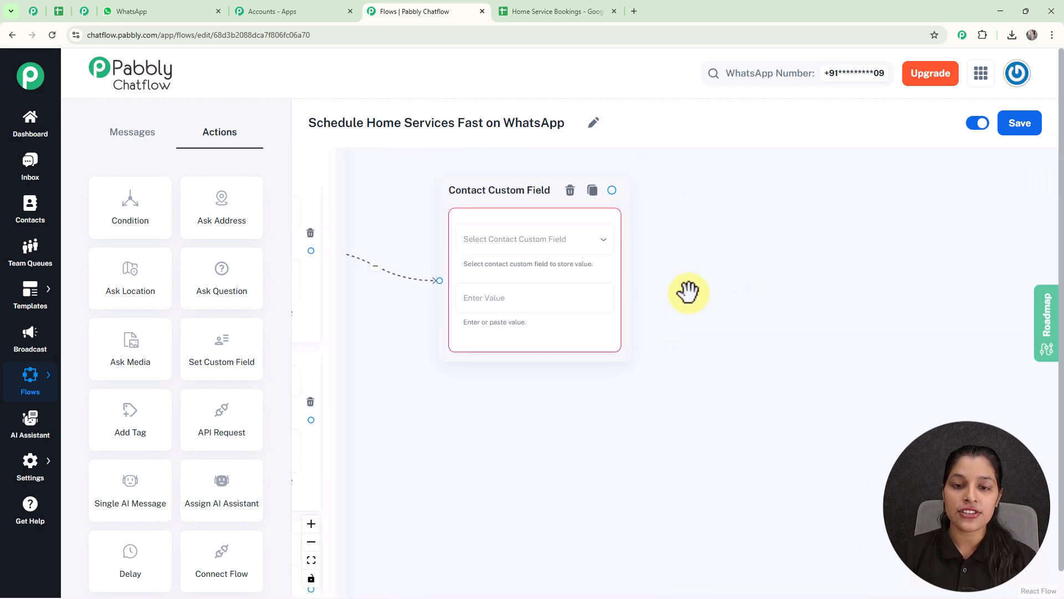
# Step: Check the selectable contact custom fields and where a new field is added in the Contact Custom Fields settings
pyautogui.click(508, 244)
pyautogui.click(508, 244)
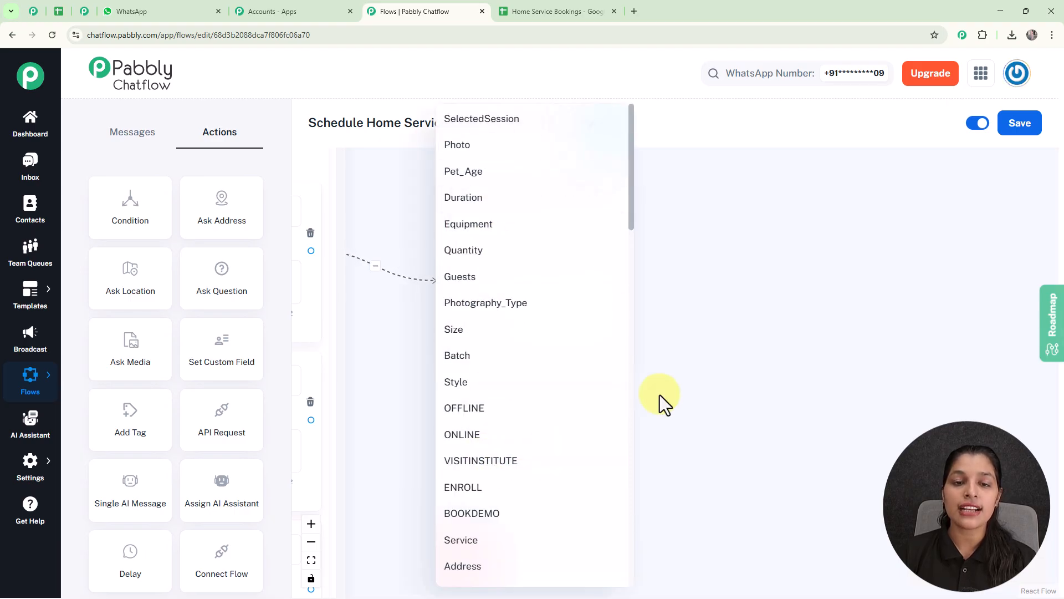
pyautogui.click(687, 396)
pyautogui.moveTo(31, 466)
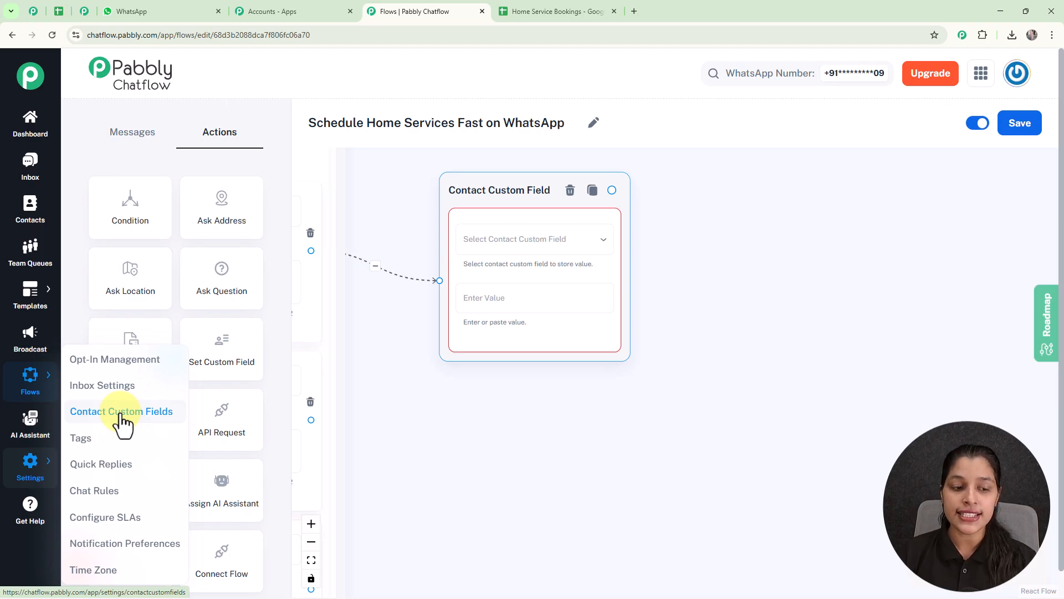
pyautogui.click(81, 14)
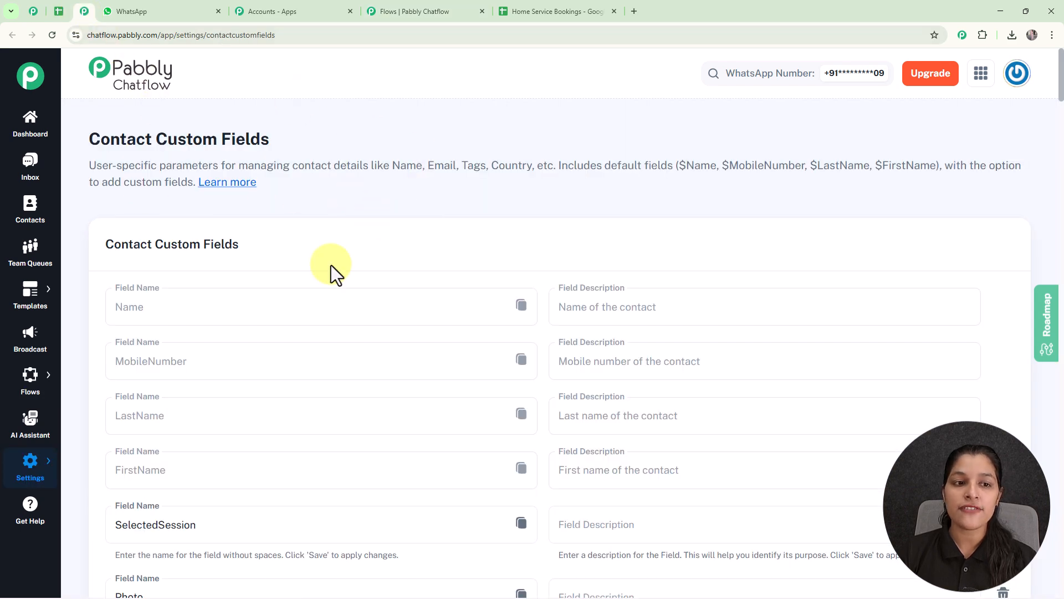
pyautogui.moveTo(1060, 83); pyautogui.dragTo(1061, 590)
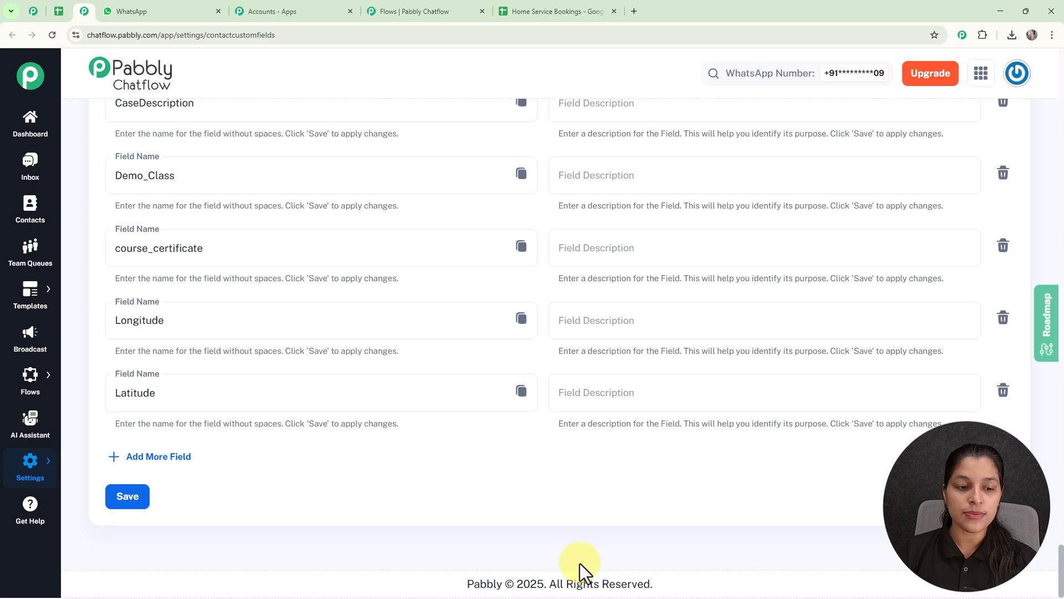
pyautogui.click(152, 457)
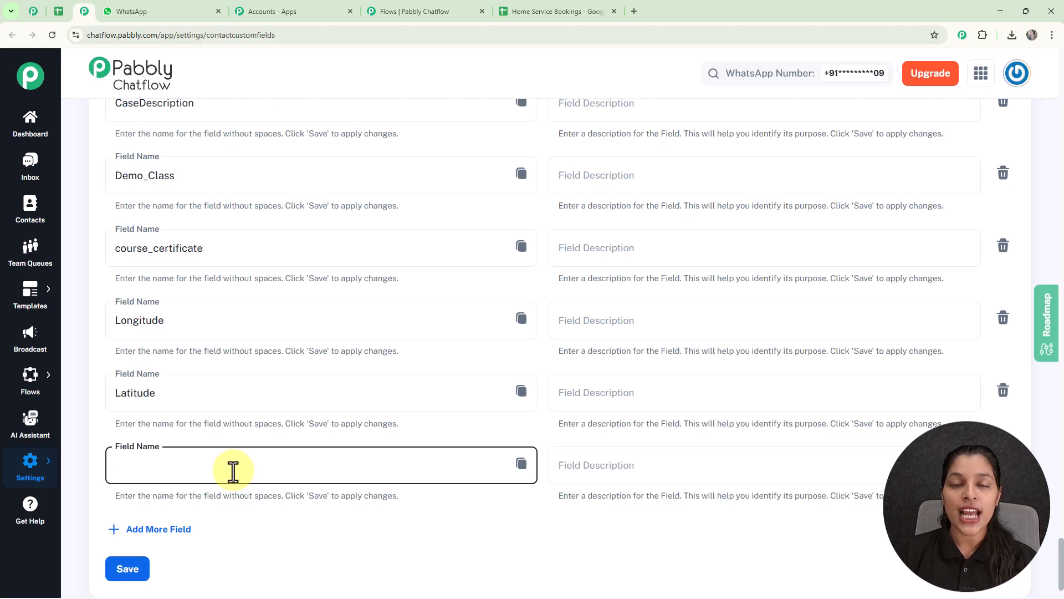
pyautogui.click(434, 10)
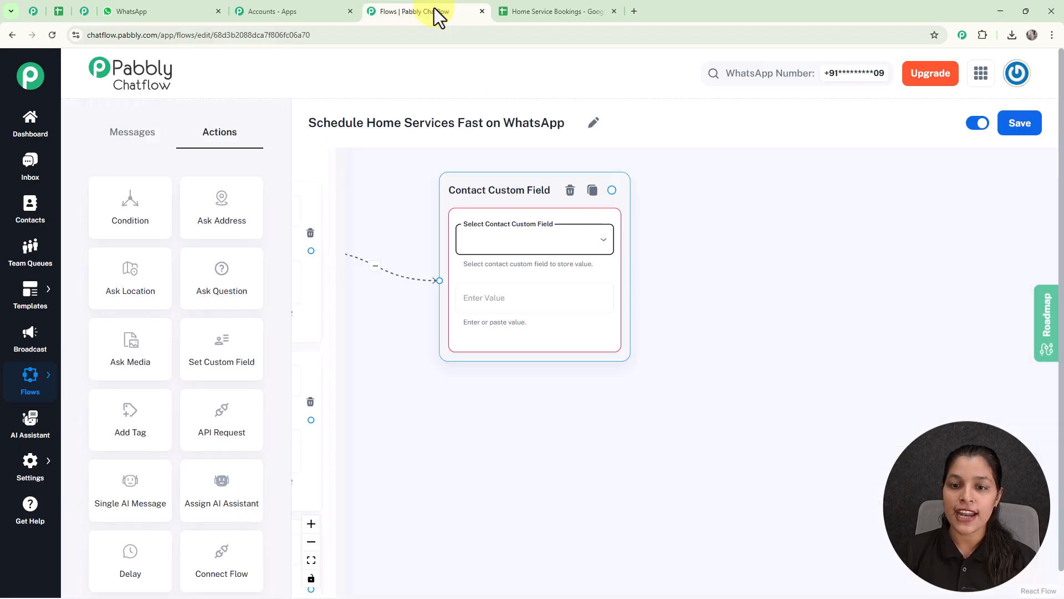
# Step: Make the connected custom field block store "Cleaning" in the Service field, and align the block with the Cleaning item
pyautogui.click(541, 244)
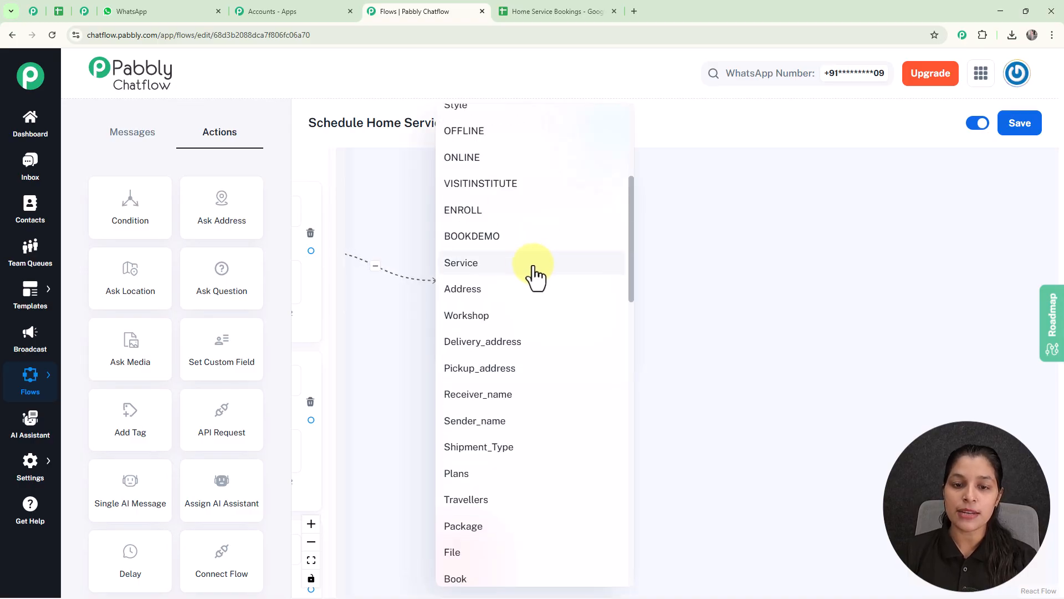
pyautogui.click(533, 267)
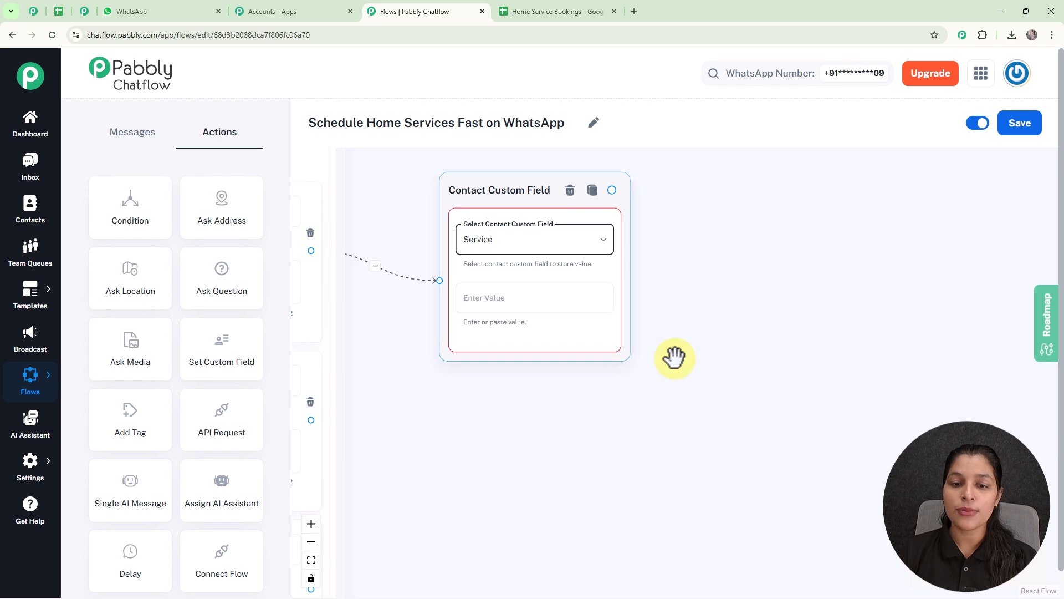
pyautogui.scroll(-2, 675, 357)
pyautogui.moveTo(675, 358); pyautogui.dragTo(720, 361)
pyautogui.doubleClick(384, 256)
pyautogui.hotkey('ctrl', 'c')
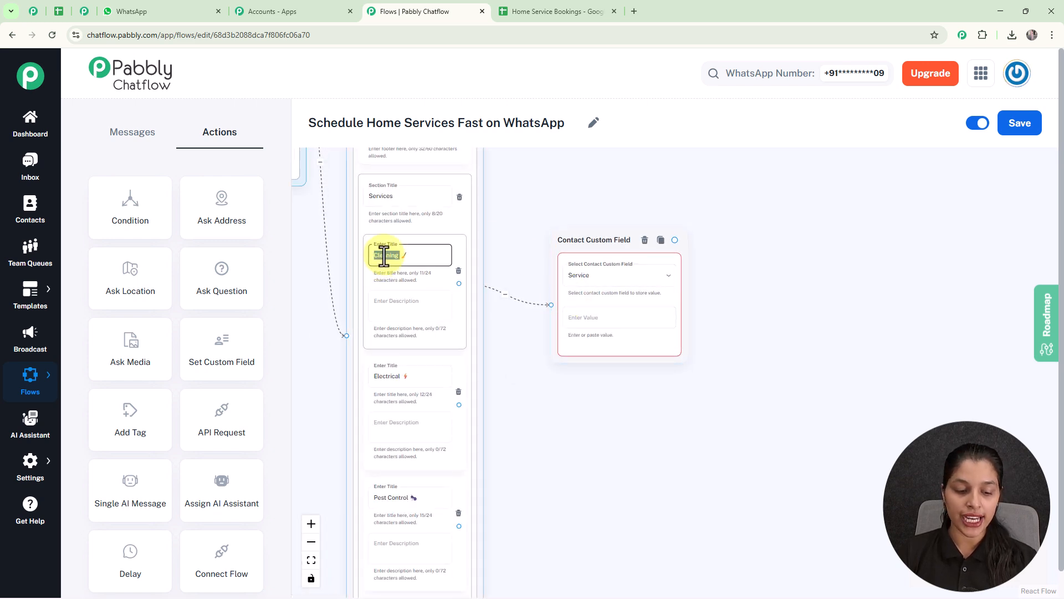
pyautogui.click(548, 347)
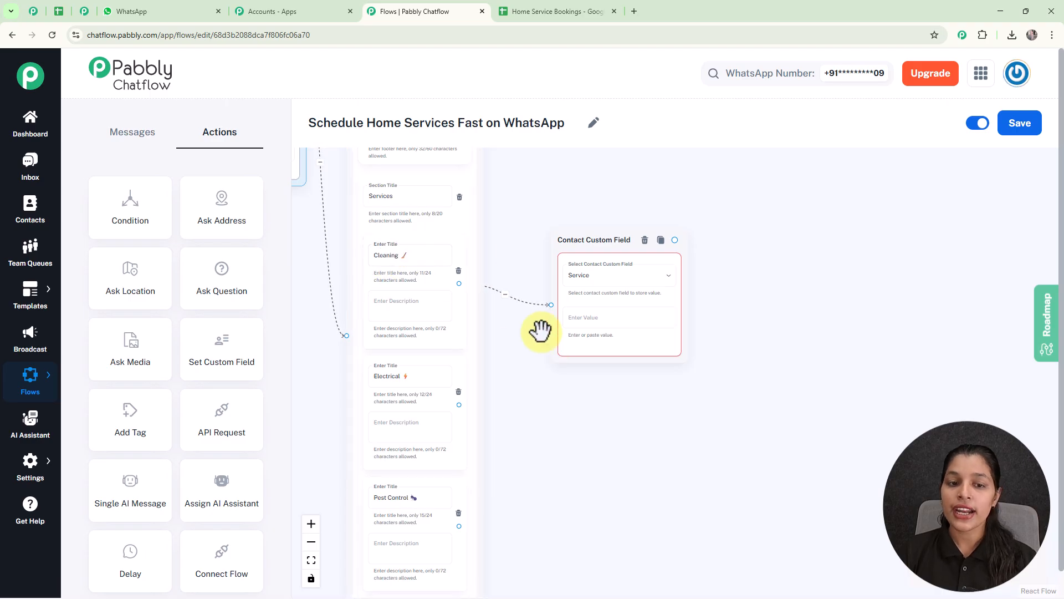
pyautogui.scroll(2, 421, 294)
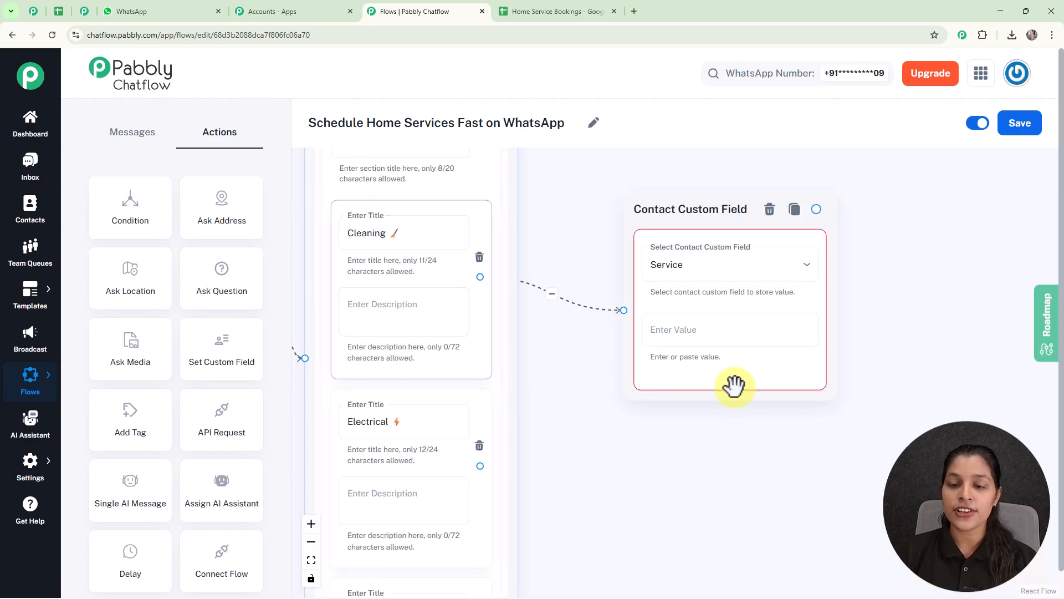
pyautogui.click(708, 337)
pyautogui.hotkey('ctrl', 'v')
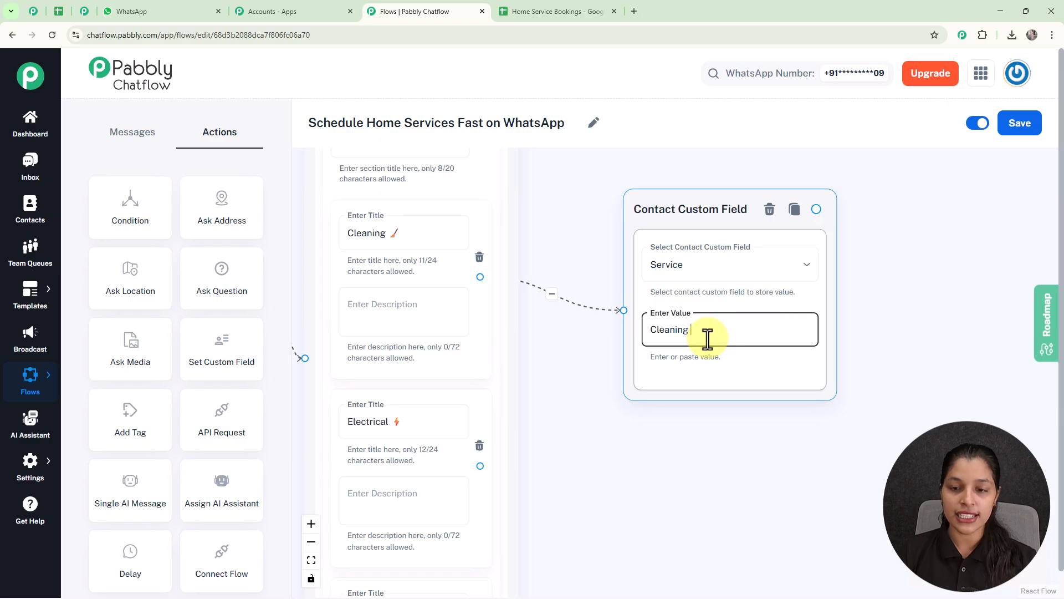
pyautogui.click(708, 421)
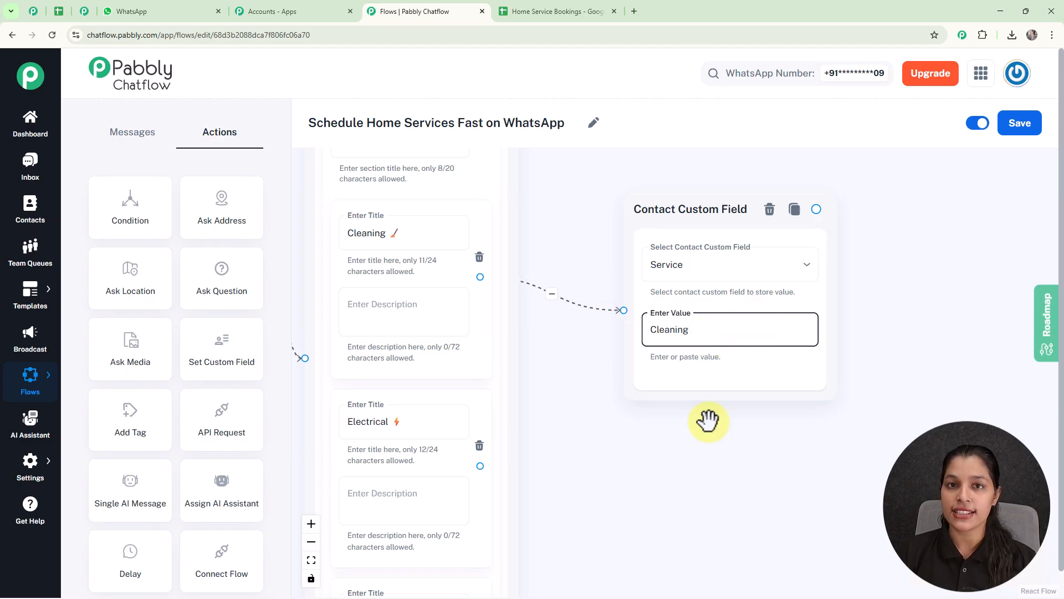
pyautogui.scroll(-2, 708, 421)
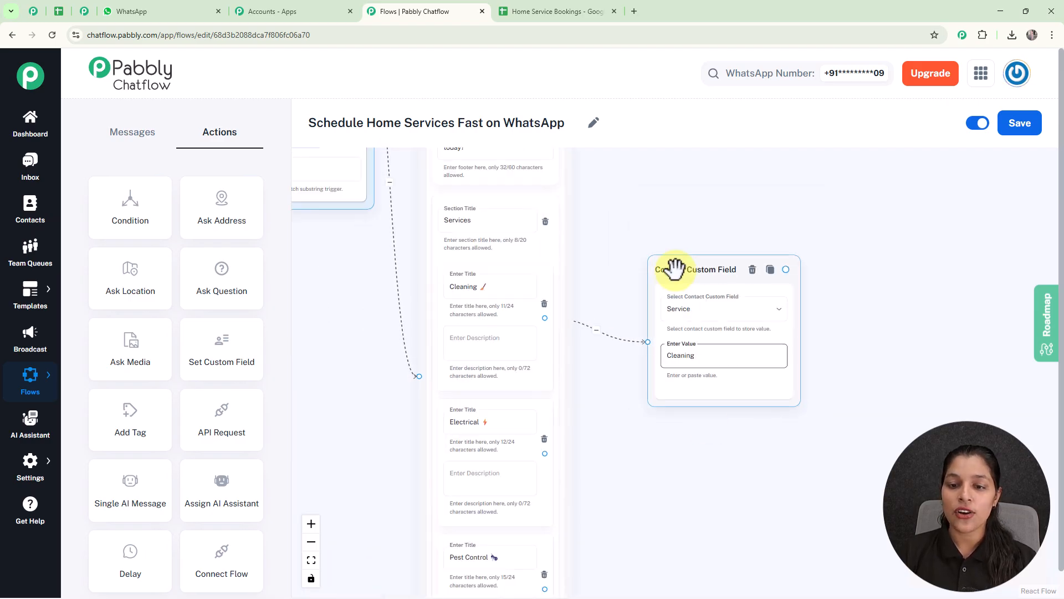
pyautogui.moveTo(675, 268); pyautogui.dragTo(660, 244)
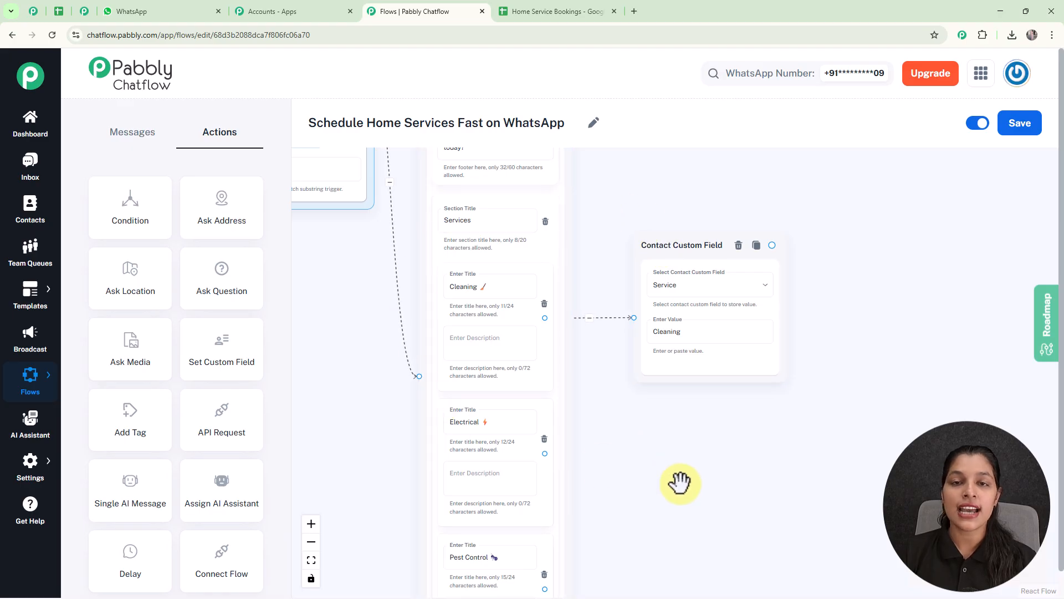
# Step: Connect the Electrical and Pest Control list items to the Service custom field blocks holding the matching values
pyautogui.scroll(-2, 680, 482)
pyautogui.moveTo(681, 483); pyautogui.dragTo(577, 325)
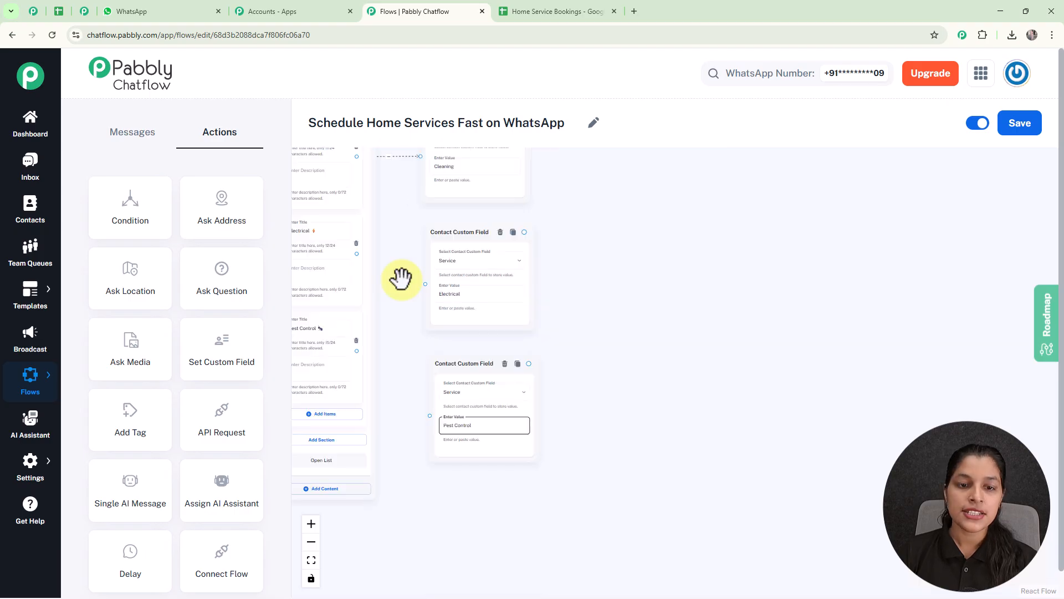
pyautogui.moveTo(399, 278); pyautogui.dragTo(454, 288)
pyautogui.moveTo(403, 256); pyautogui.dragTo(488, 294)
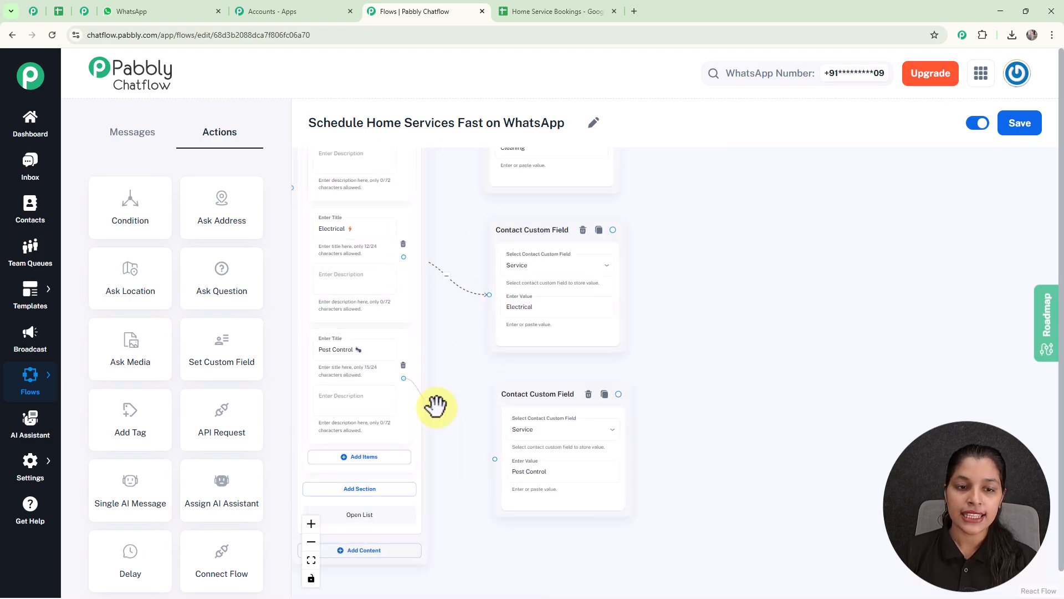
pyautogui.moveTo(404, 379); pyautogui.dragTo(591, 444)
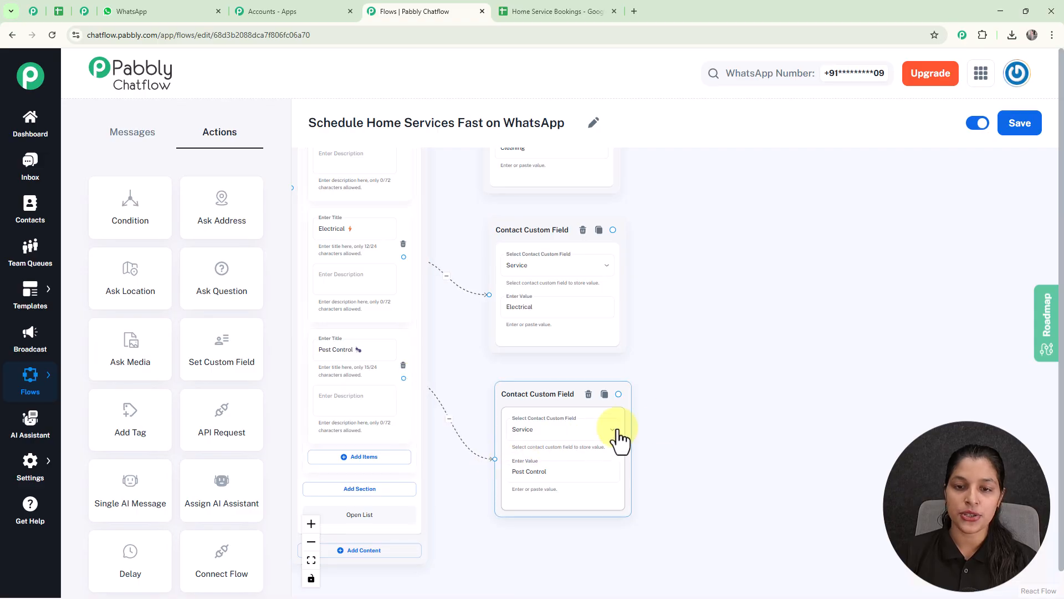
# Step: Add an Ask Question action and connect the Cleaning, Electrical and Pest Control custom field blocks to it
pyautogui.scroll(-3, 671, 418)
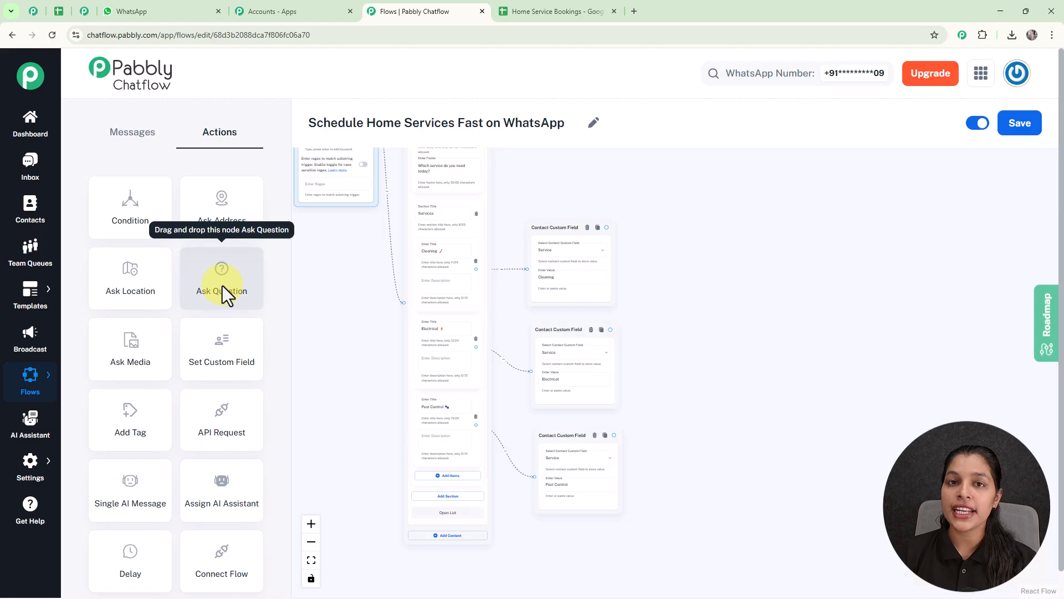
pyautogui.moveTo(222, 285); pyautogui.dragTo(697, 304)
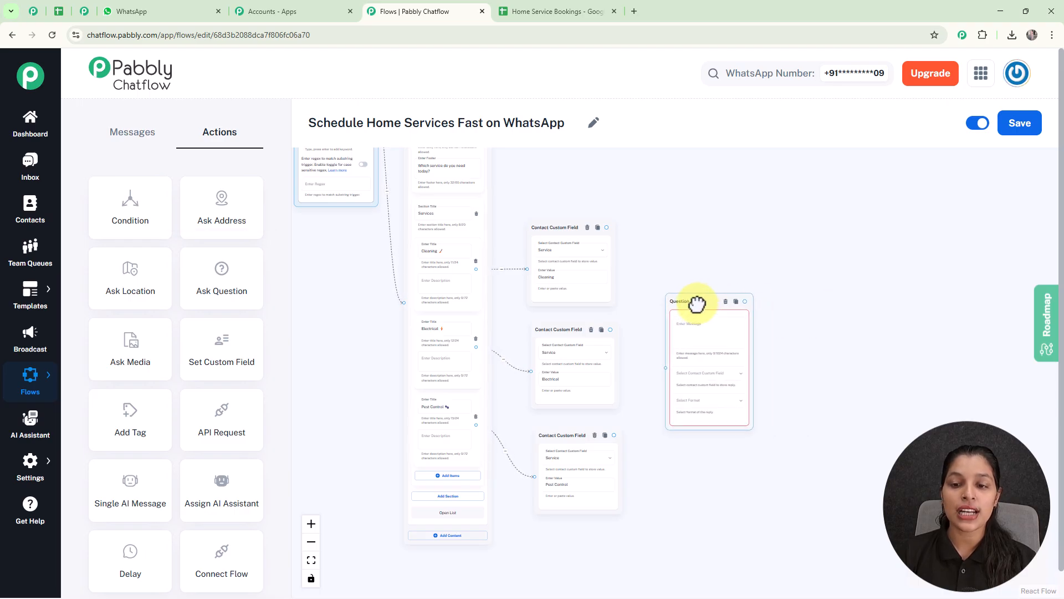
pyautogui.scroll(5, 616, 268)
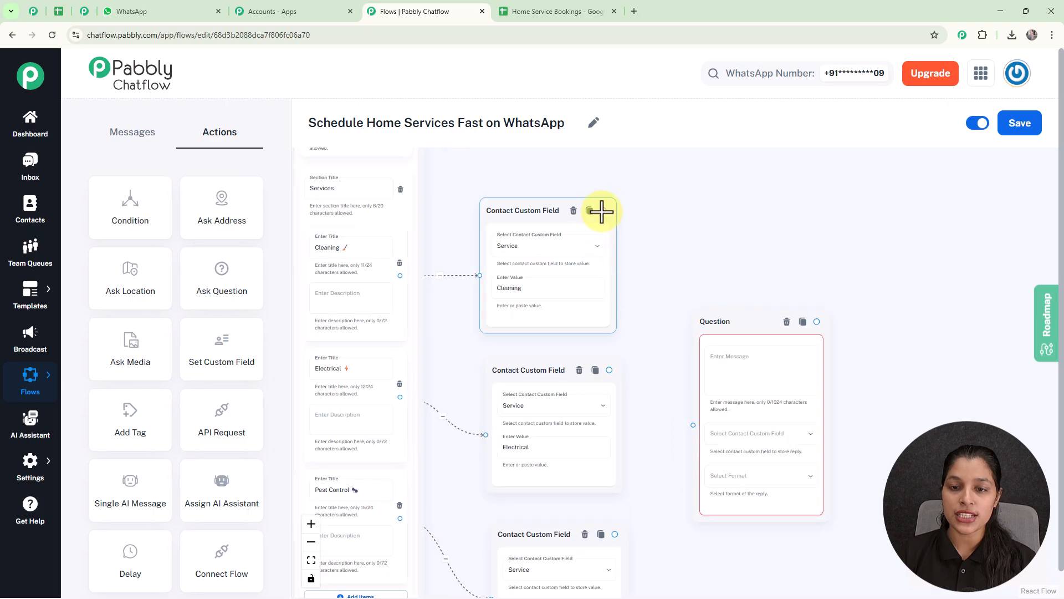
pyautogui.moveTo(602, 210); pyautogui.dragTo(692, 424)
pyautogui.moveTo(609, 369); pyautogui.dragTo(693, 425)
pyautogui.moveTo(615, 533); pyautogui.dragTo(692, 426)
# Step: Set the Question block's message to "Enter your location 📍"
pyautogui.click(740, 372)
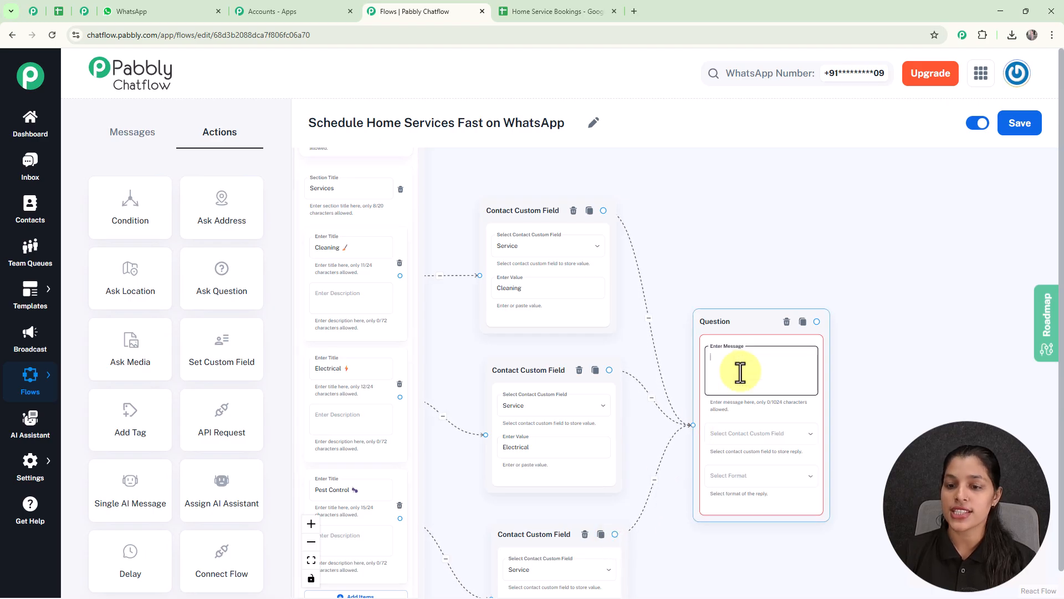
pyautogui.scroll(1, 741, 372)
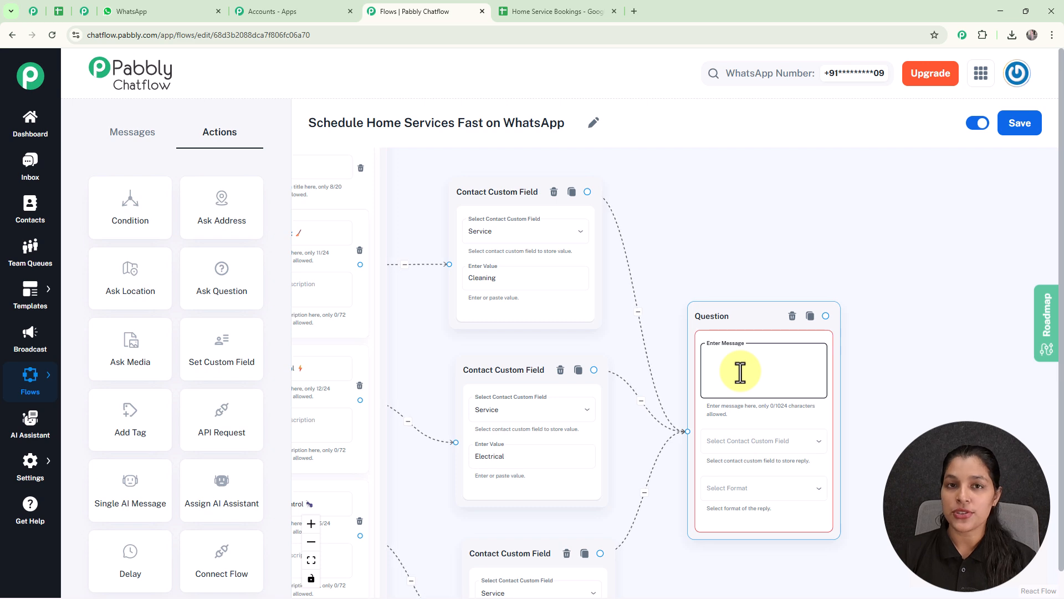
pyautogui.write('Enter your location 📍')
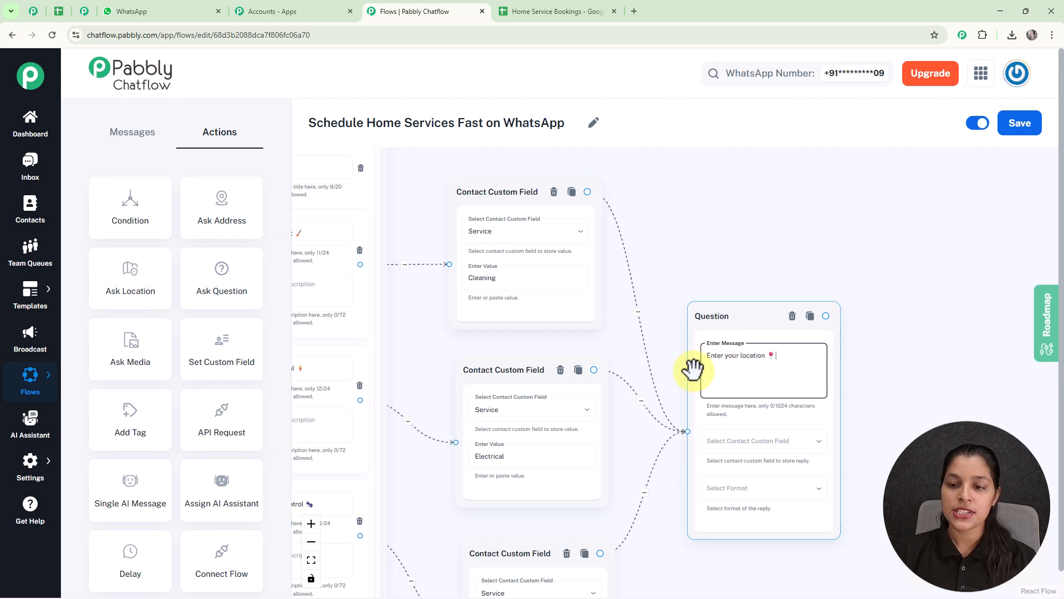
# Step: Store the location question's reply in the Location custom field and set its reply format to Any
pyautogui.click(948, 403)
pyautogui.scroll(-2, 945, 407)
pyautogui.moveTo(943, 410); pyautogui.dragTo(729, 330)
pyautogui.scroll(2, 718, 345)
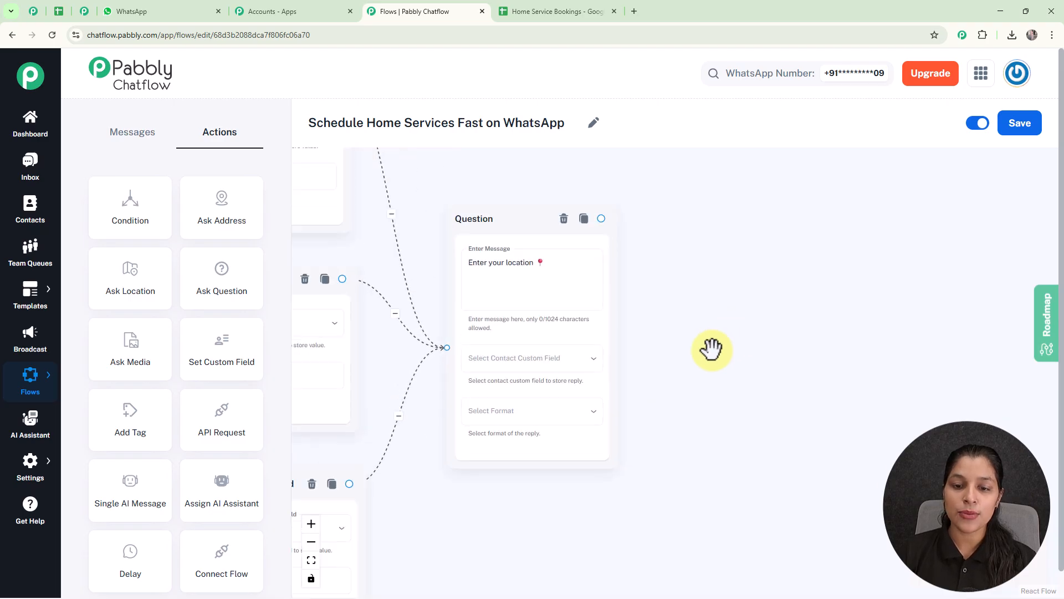
pyautogui.click(560, 358)
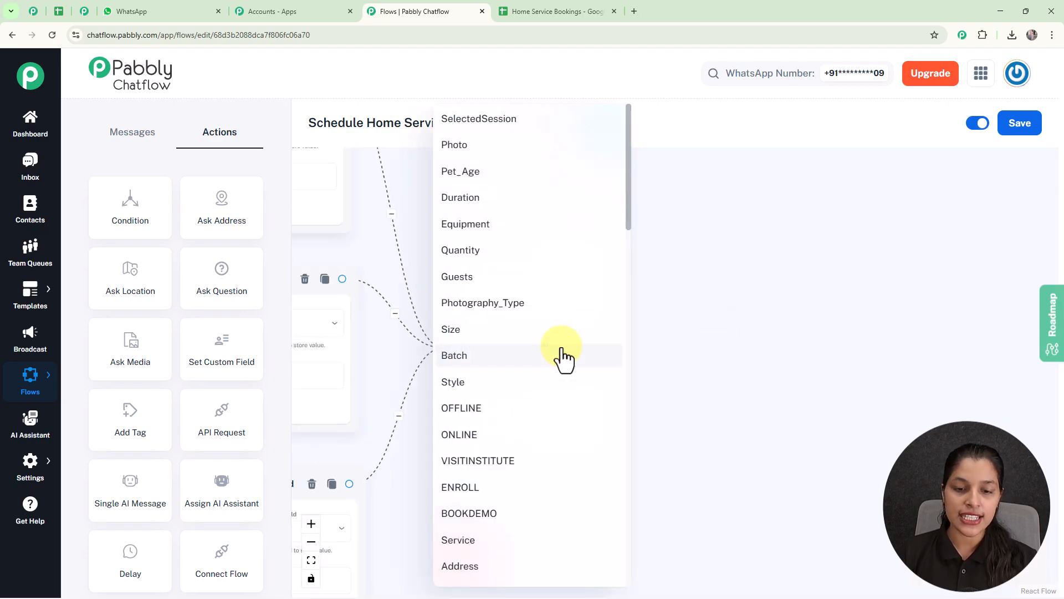
pyautogui.scroll(-7, 564, 357)
pyautogui.click(523, 313)
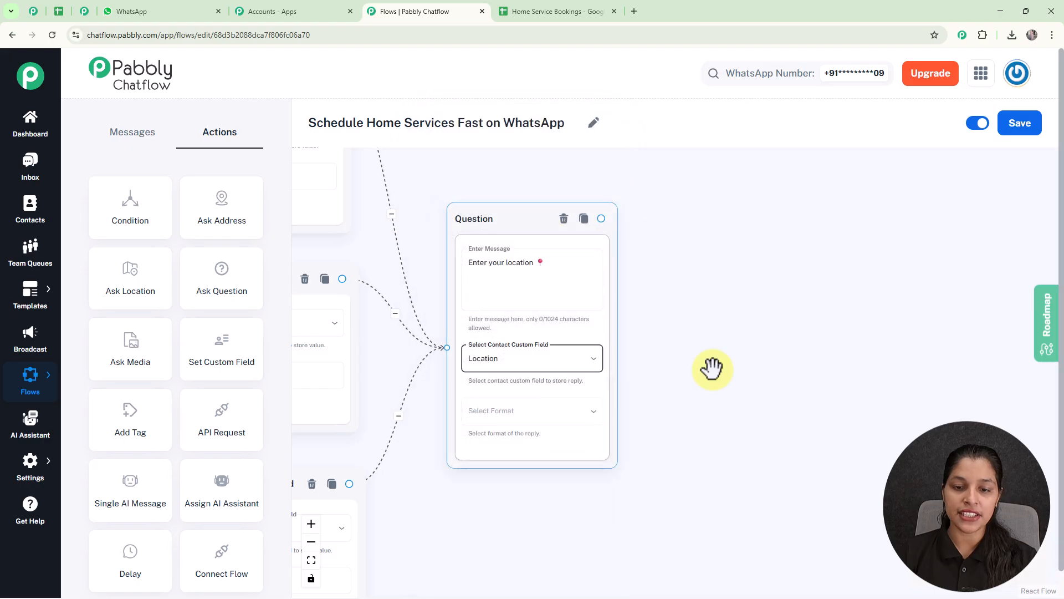
pyautogui.click(537, 416)
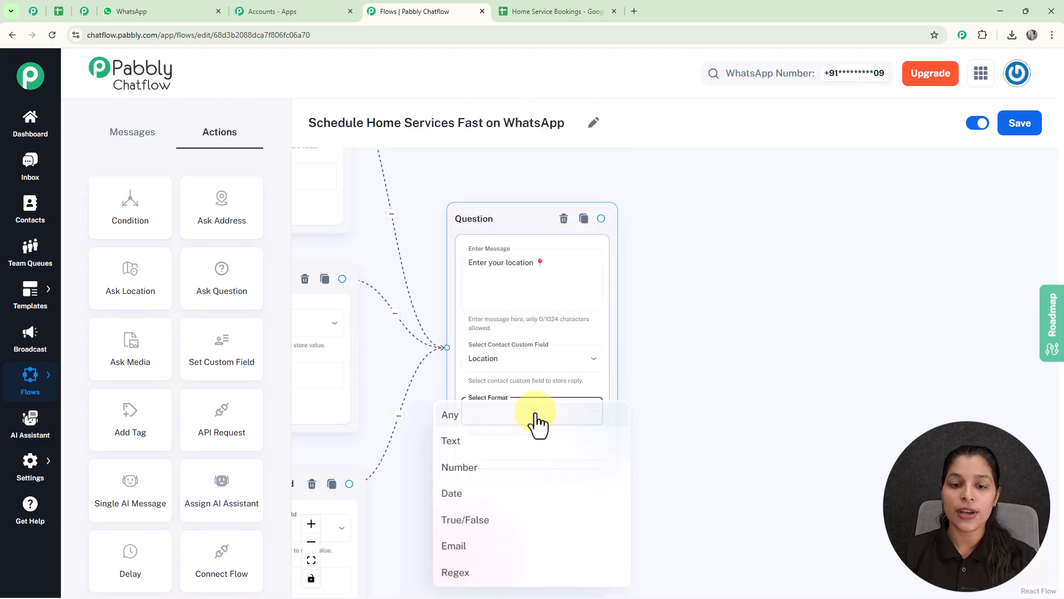
pyautogui.click(487, 418)
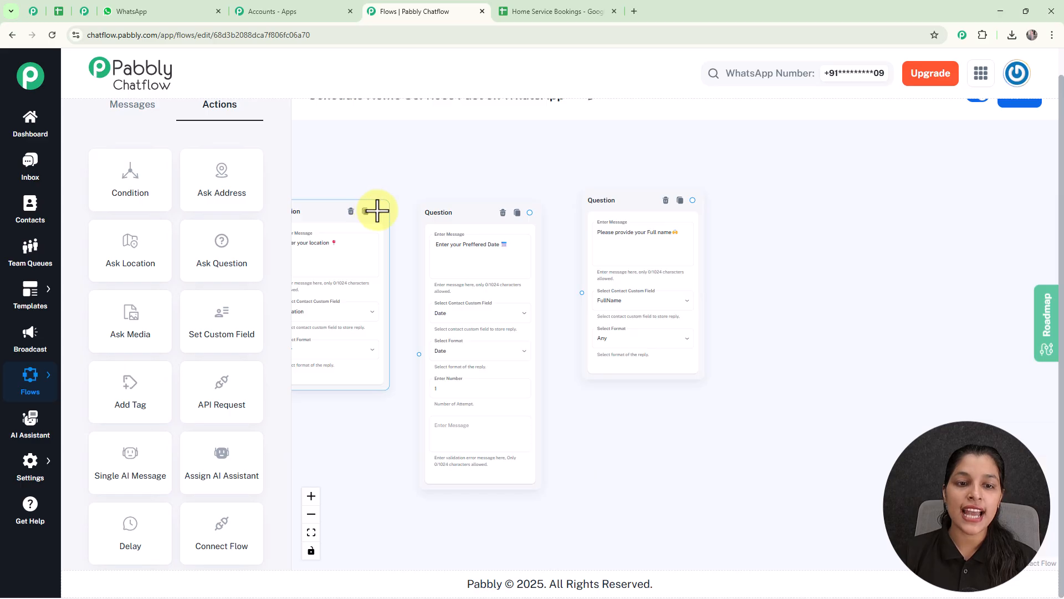
# Step: Connect the location question to the preferred date question and that one to the full name question, and add an API Request action beside them
pyautogui.moveTo(378, 211); pyautogui.dragTo(421, 352)
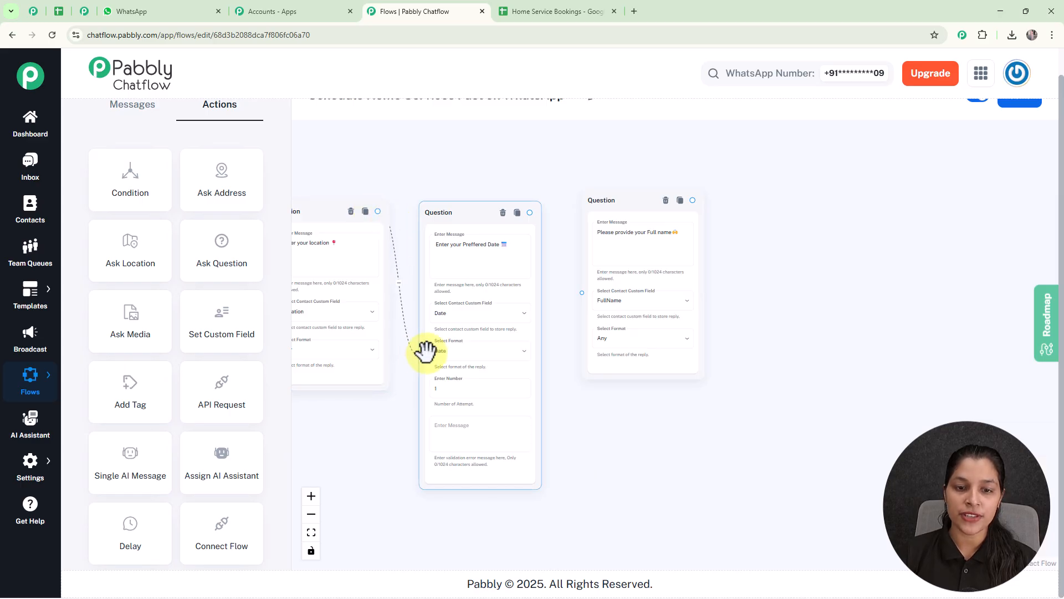
pyautogui.scroll(2, 463, 305)
pyautogui.moveTo(557, 177); pyautogui.dragTo(629, 289)
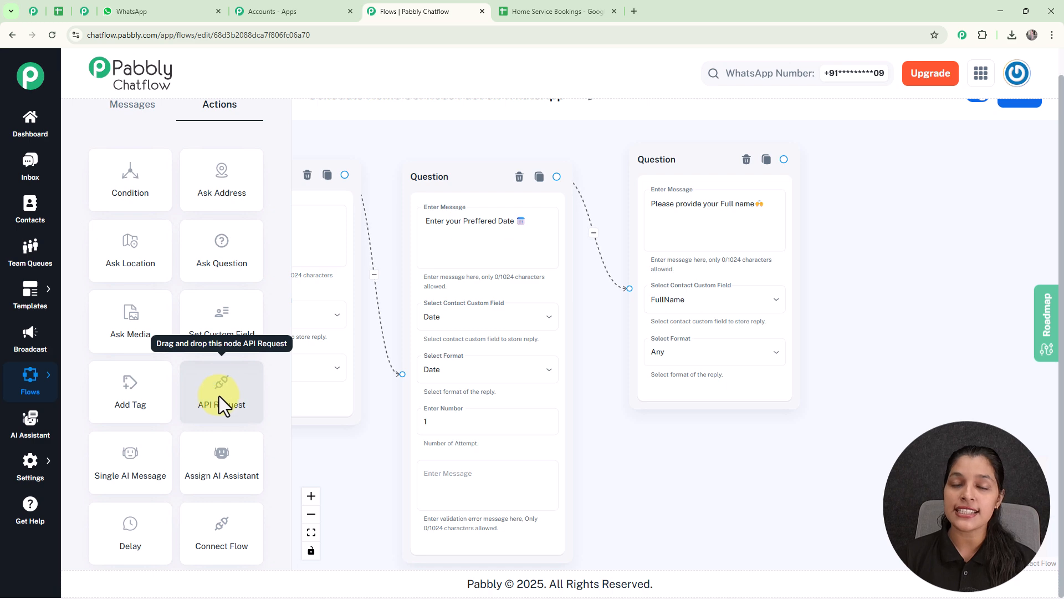
pyautogui.moveTo(219, 396); pyautogui.dragTo(884, 195)
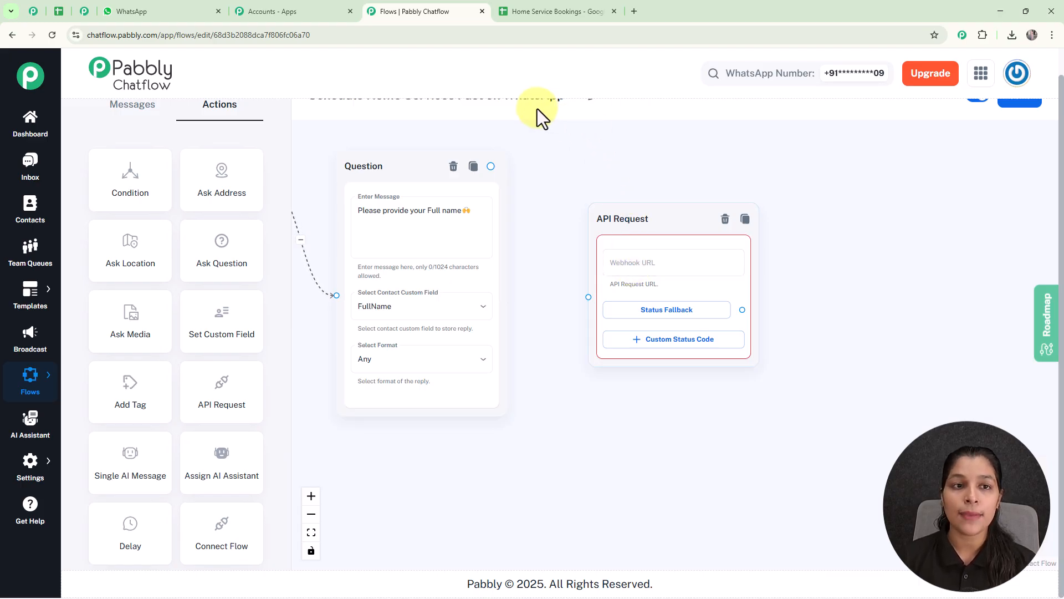
# Step: Switch to Pabbly Connect from the Pabbly apps page and start a new workflow with the New (Beta) builder
pyautogui.click(311, 12)
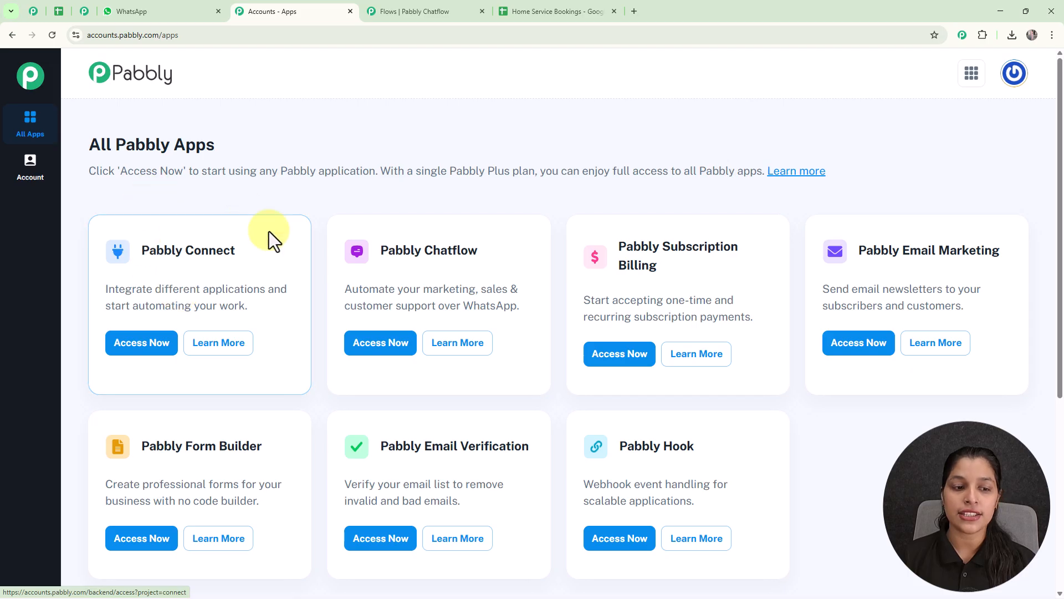
pyautogui.click(151, 349)
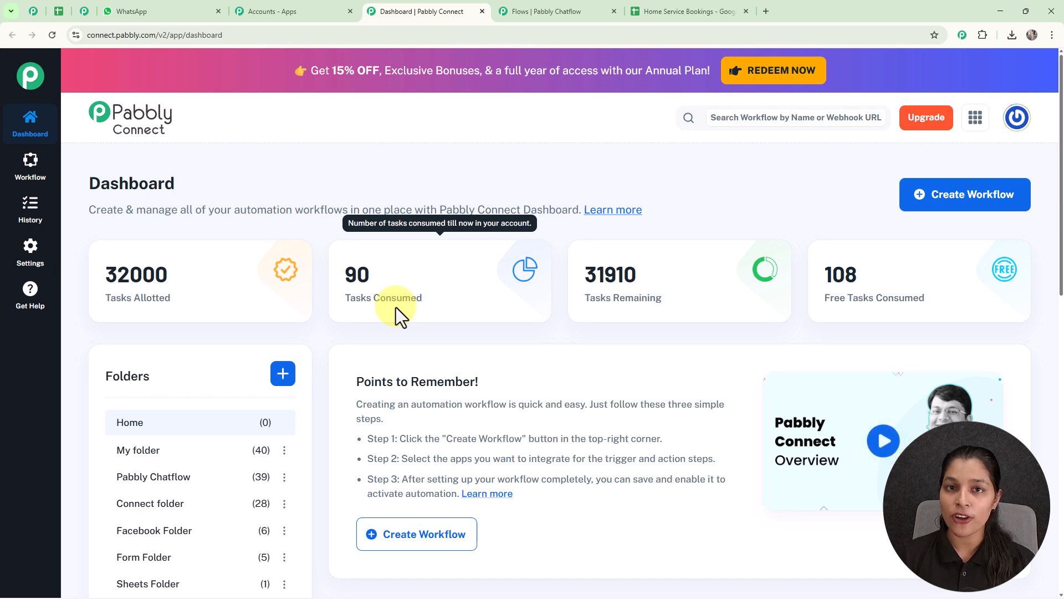
pyautogui.click(956, 204)
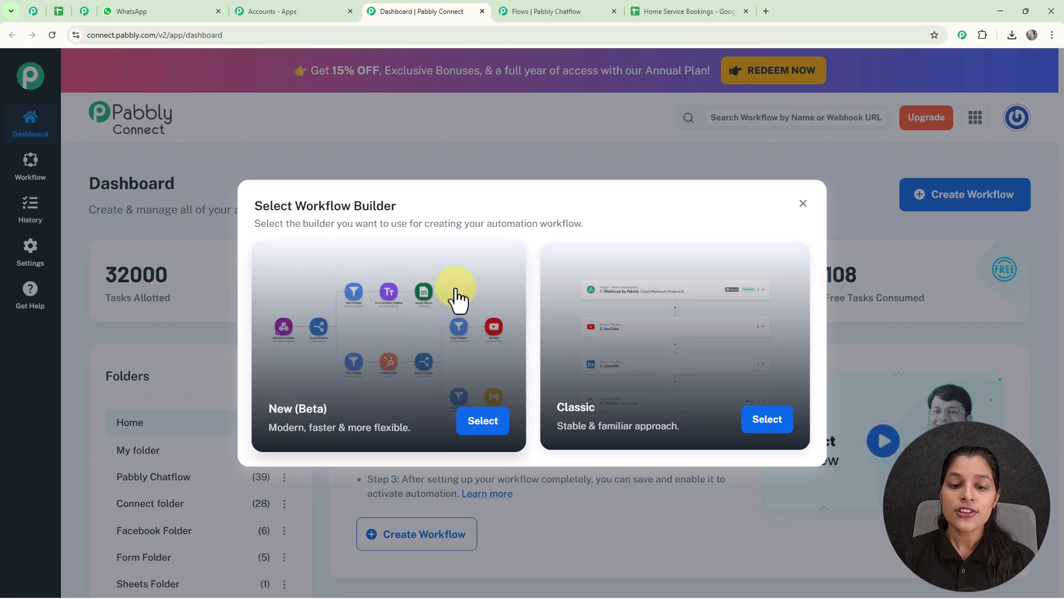
pyautogui.click(487, 421)
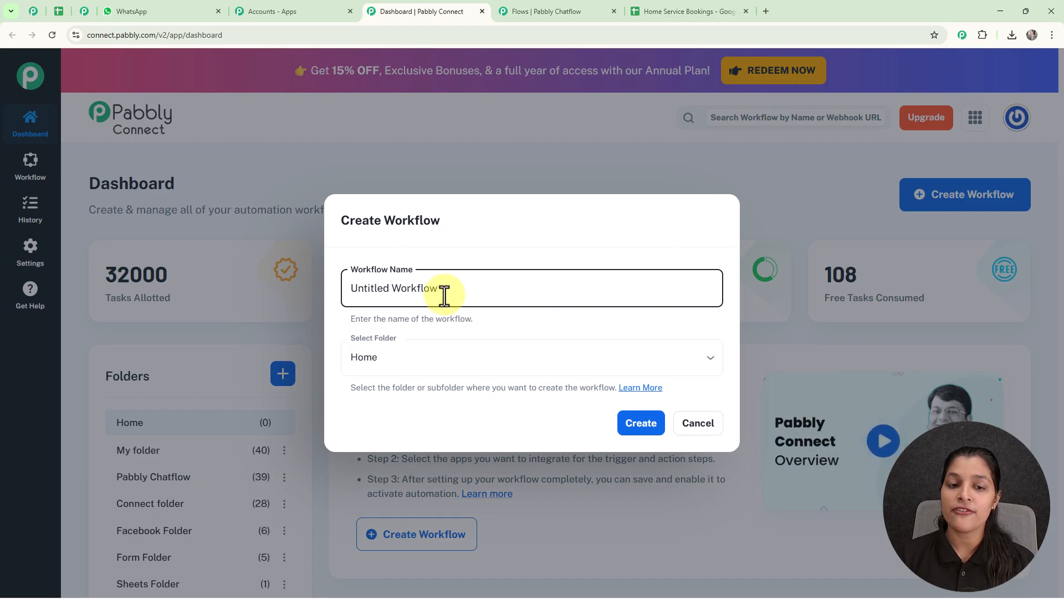
# Step: Name the workflow "Schedule Home Services Fast on WhatsApp" and create it in the Pabbly Chatflow folder
pyautogui.moveTo(444, 290); pyautogui.dragTo(333, 299)
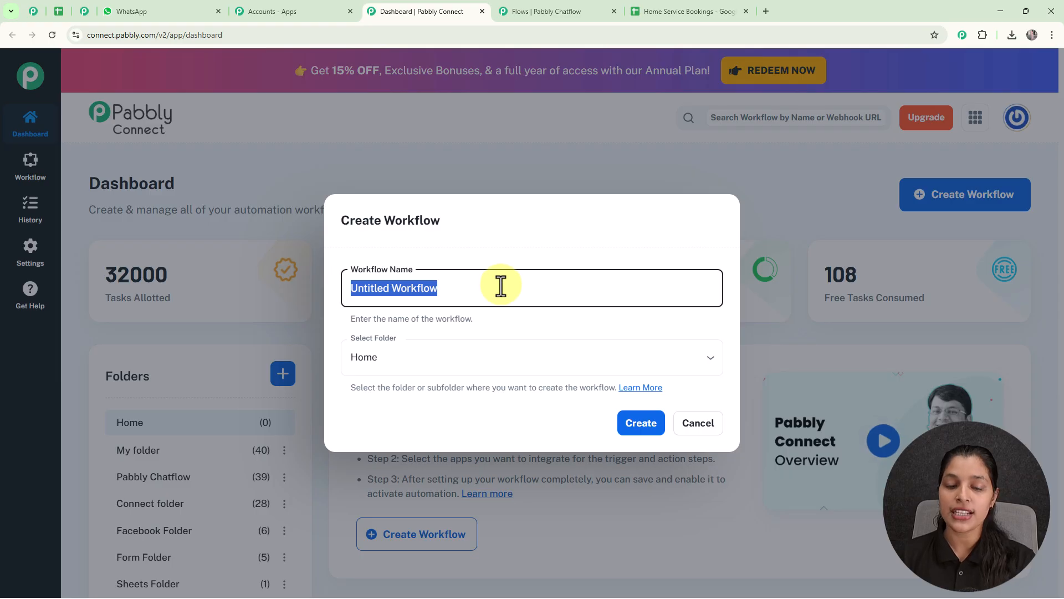
pyautogui.write('\\')
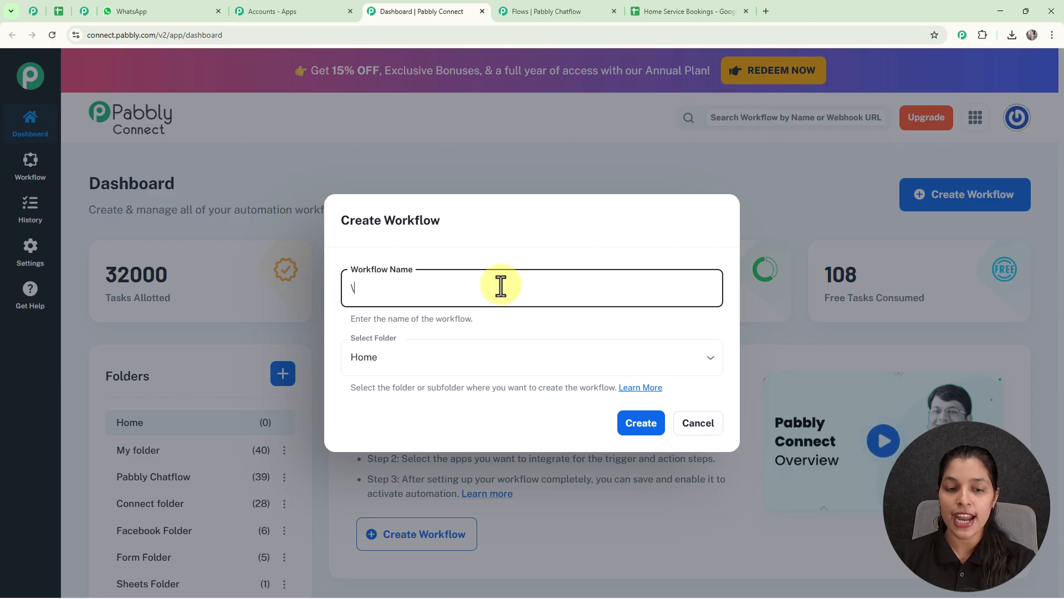
pyautogui.press('BackSpace')
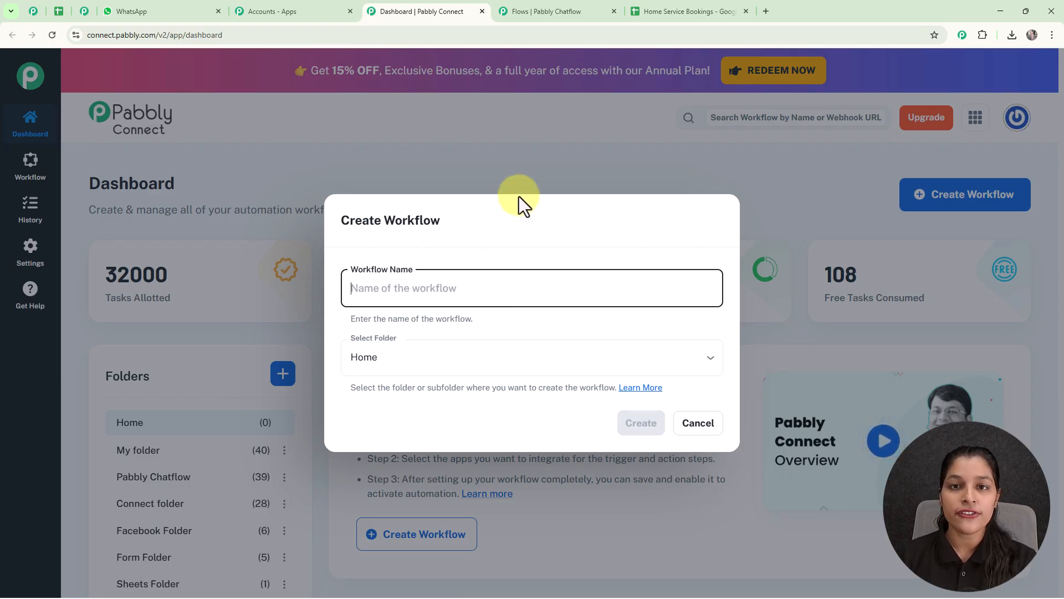
pyautogui.write('Schedule Home Services Fast on WhatsApp')
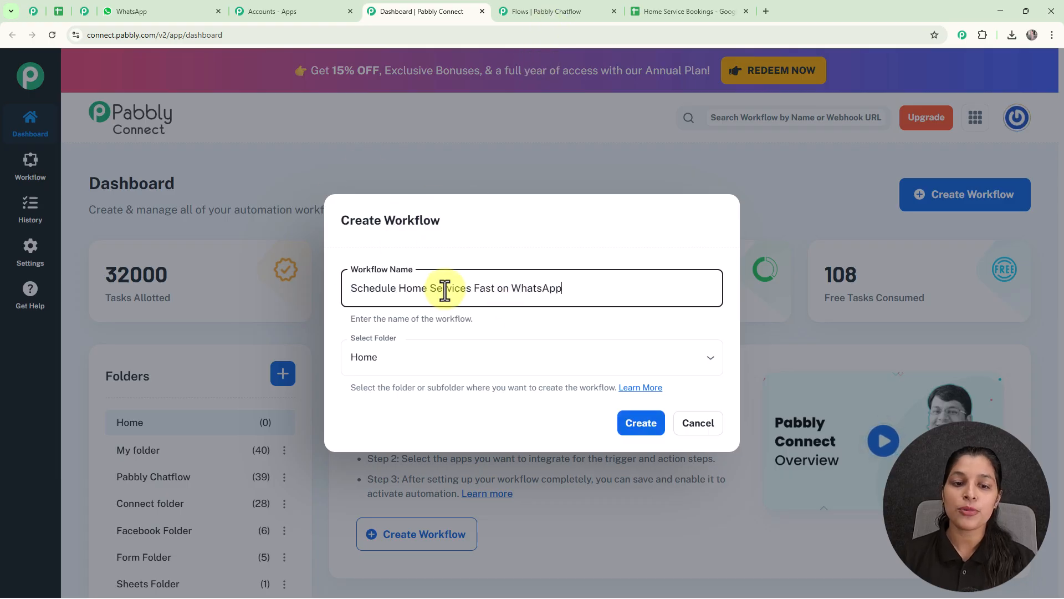
pyautogui.click(707, 366)
pyautogui.click(392, 444)
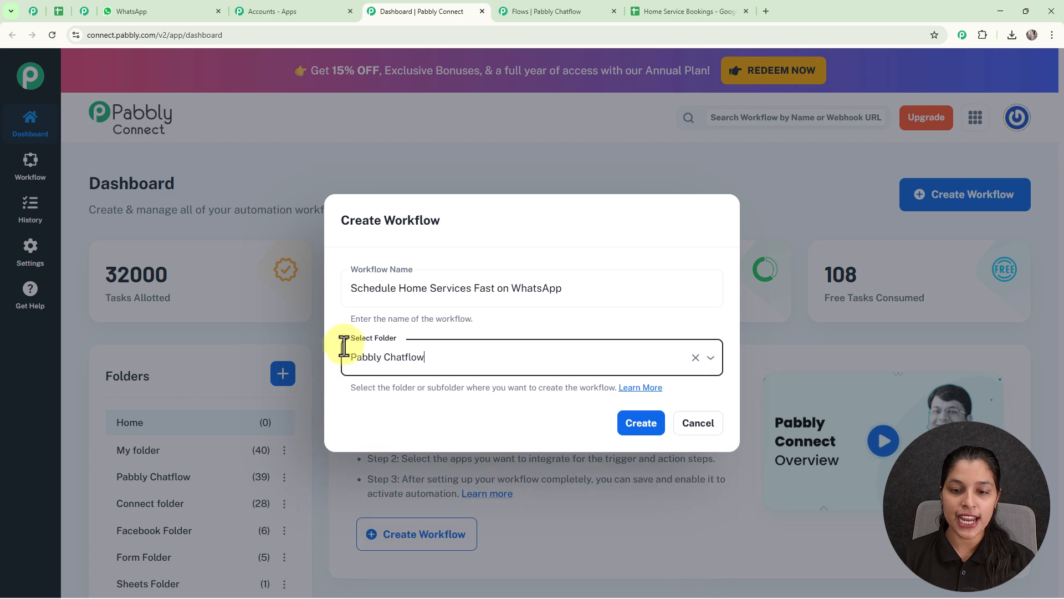
pyautogui.click(641, 422)
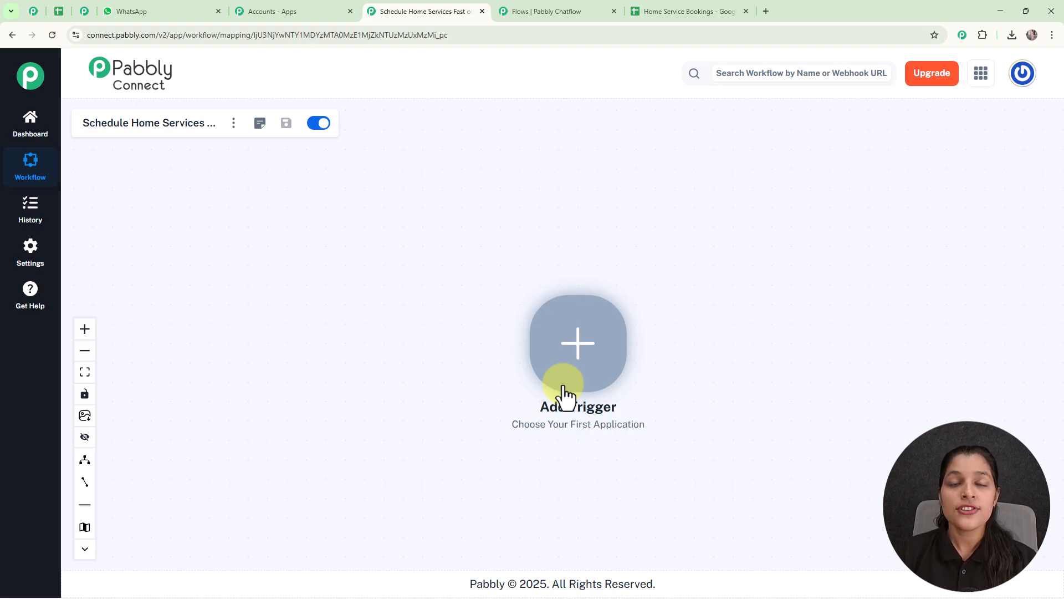
# Step: Set the workflow's trigger to Pabbly Chatflow with the New Message Received event and connect it
pyautogui.click(578, 345)
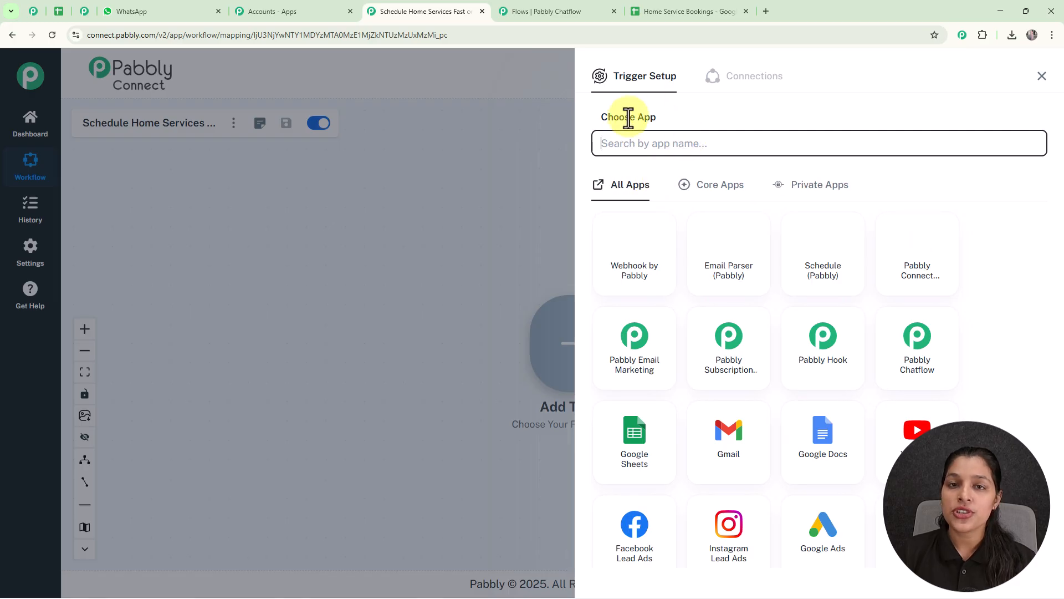
pyautogui.click(915, 341)
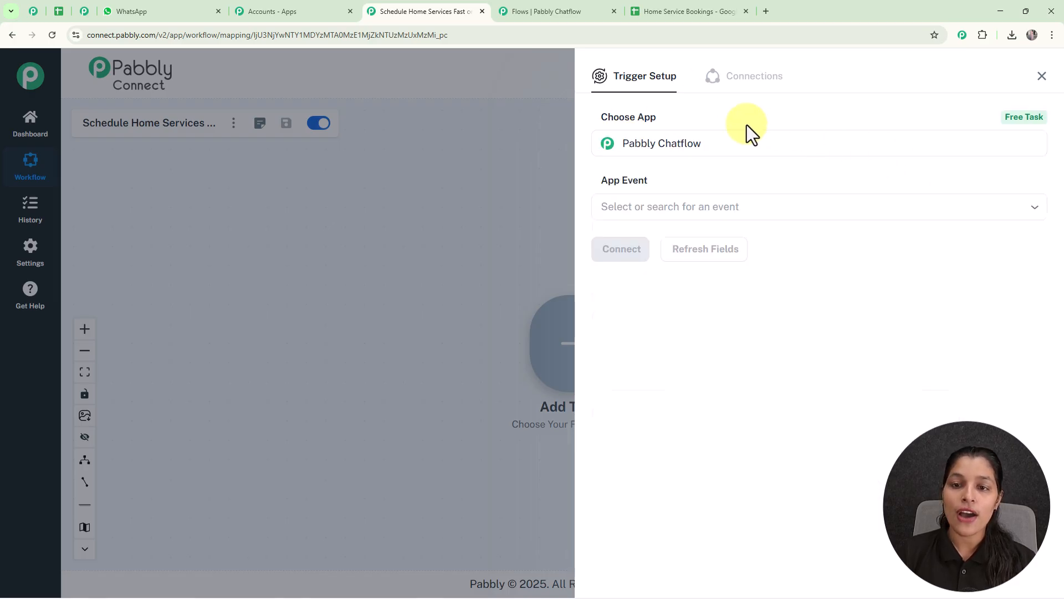
pyautogui.click(638, 210)
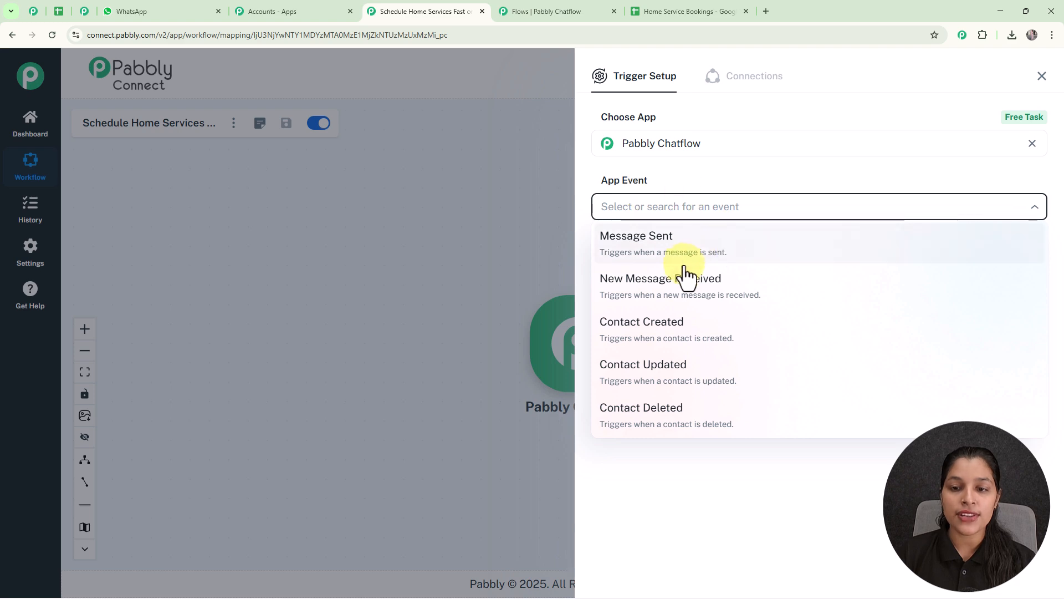
pyautogui.click(679, 293)
pyautogui.click(614, 256)
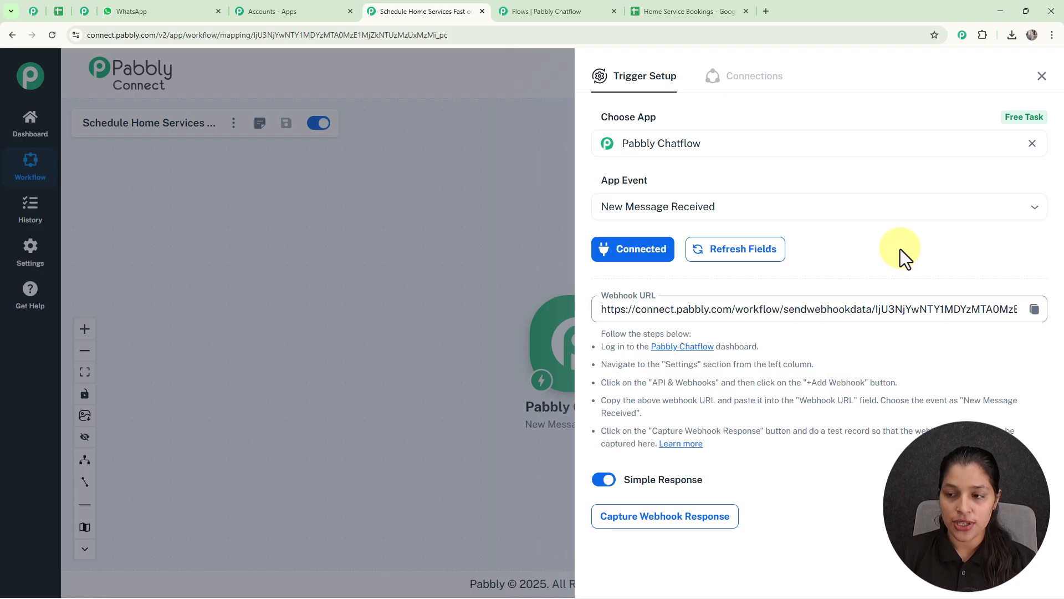
# Step: Copy the trigger's webhook URL into the Pabbly Chatflow flow's API Request block and set the request method to POST
pyautogui.click(1034, 310)
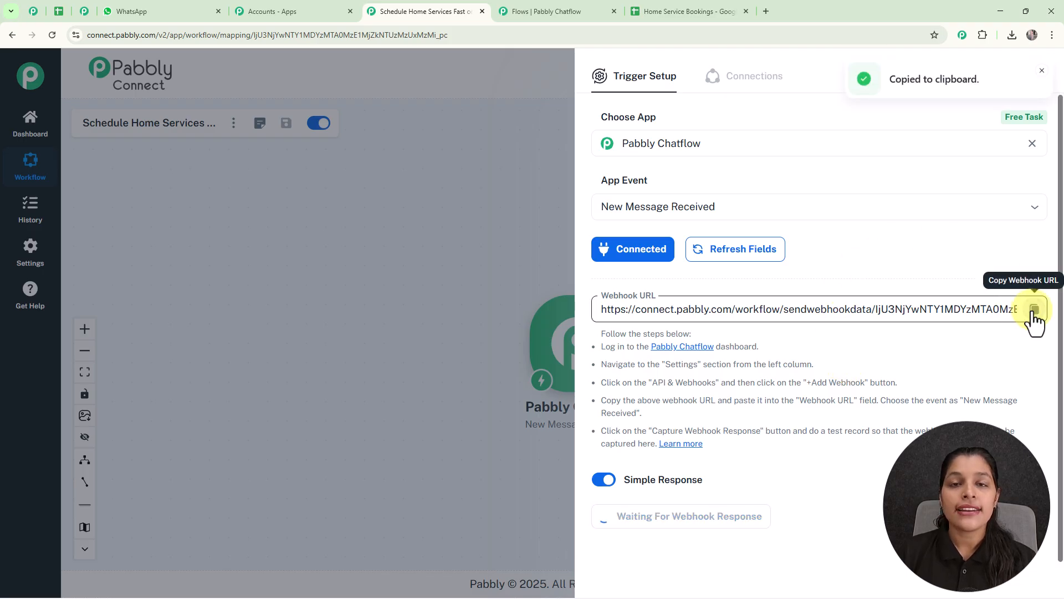
pyautogui.click(552, 12)
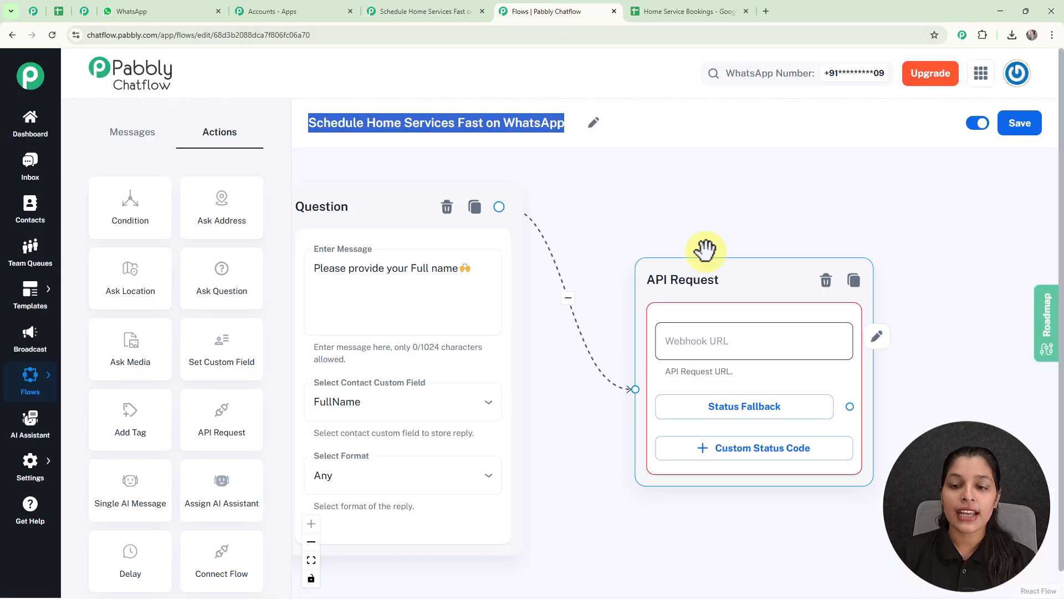
pyautogui.click(713, 341)
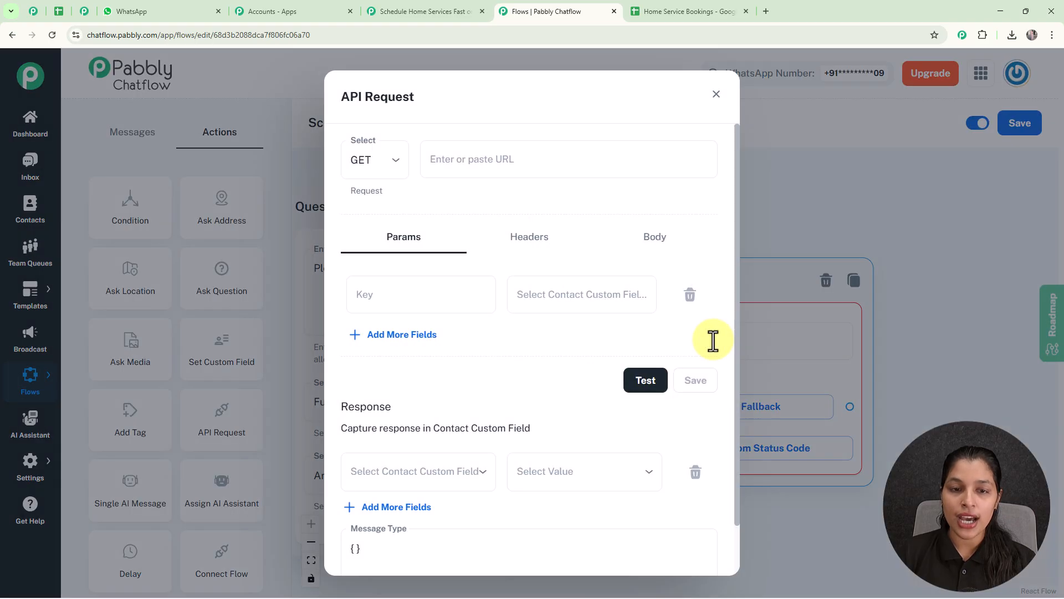
pyautogui.click(388, 176)
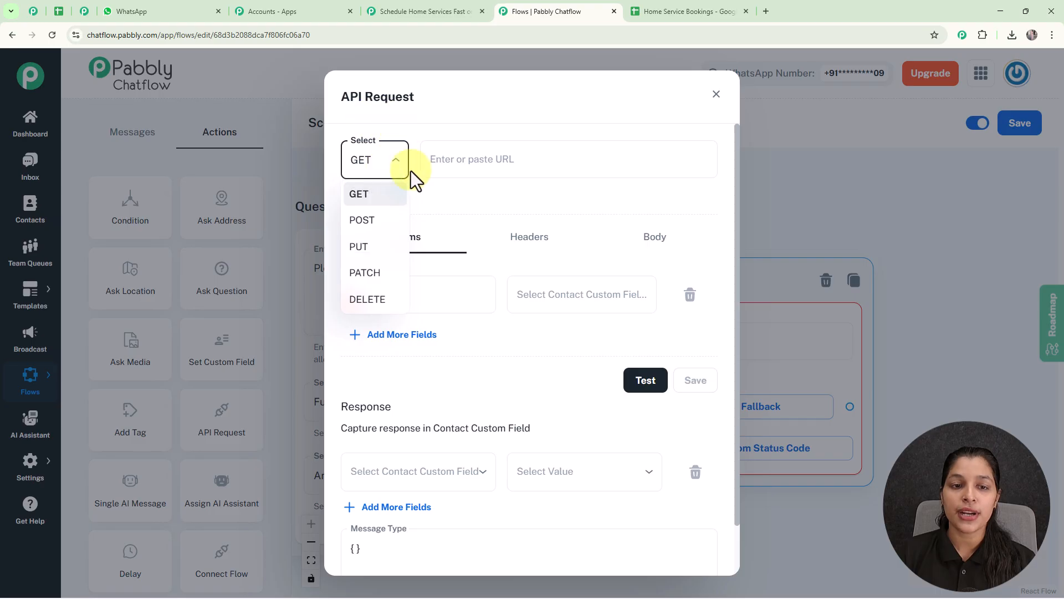
pyautogui.click(361, 231)
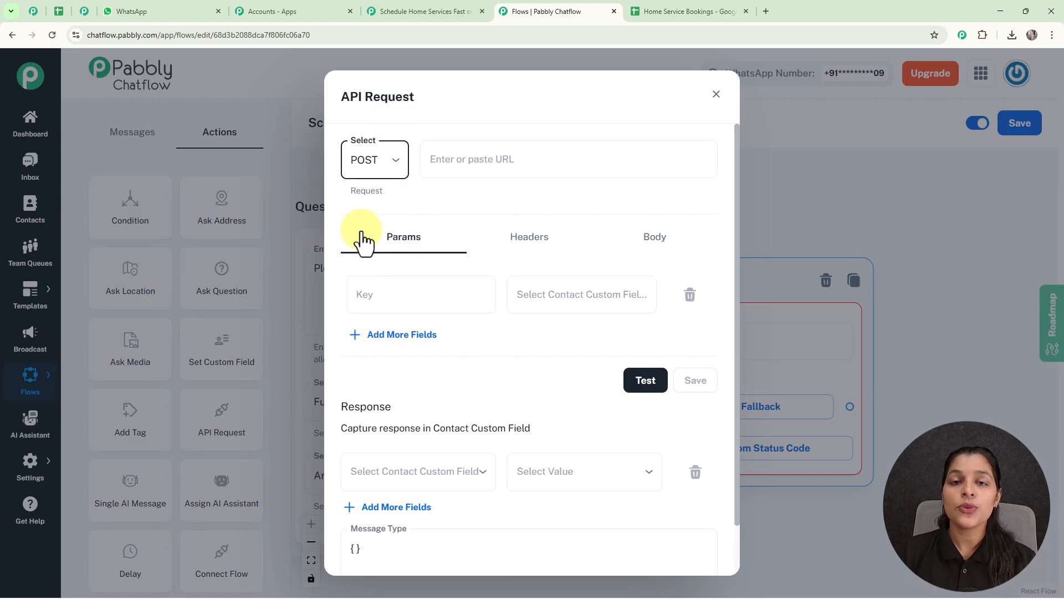
pyautogui.click(447, 164)
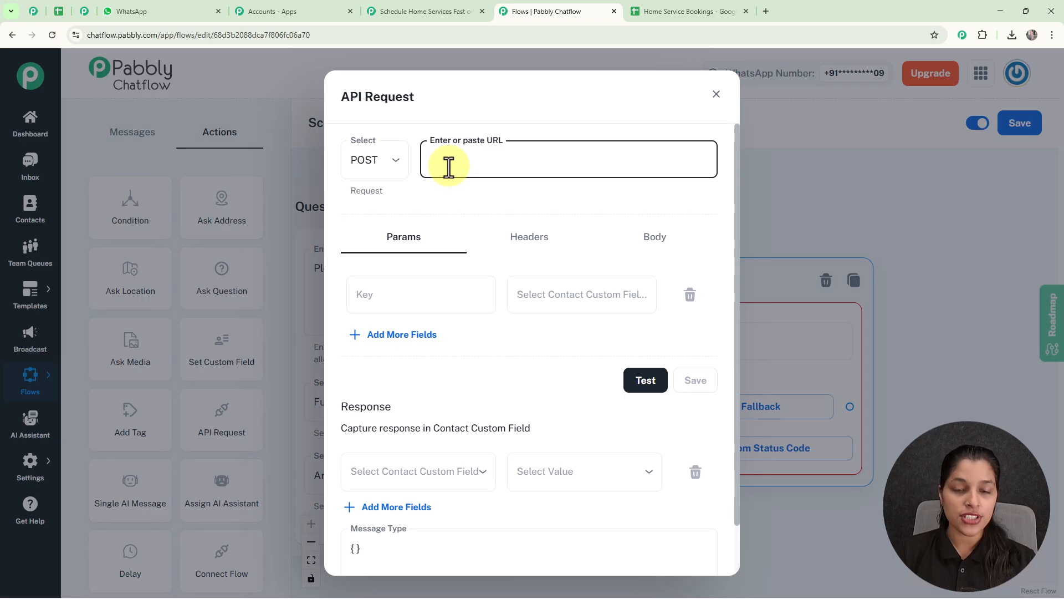
pyautogui.hotkey('ctrl', 'v')
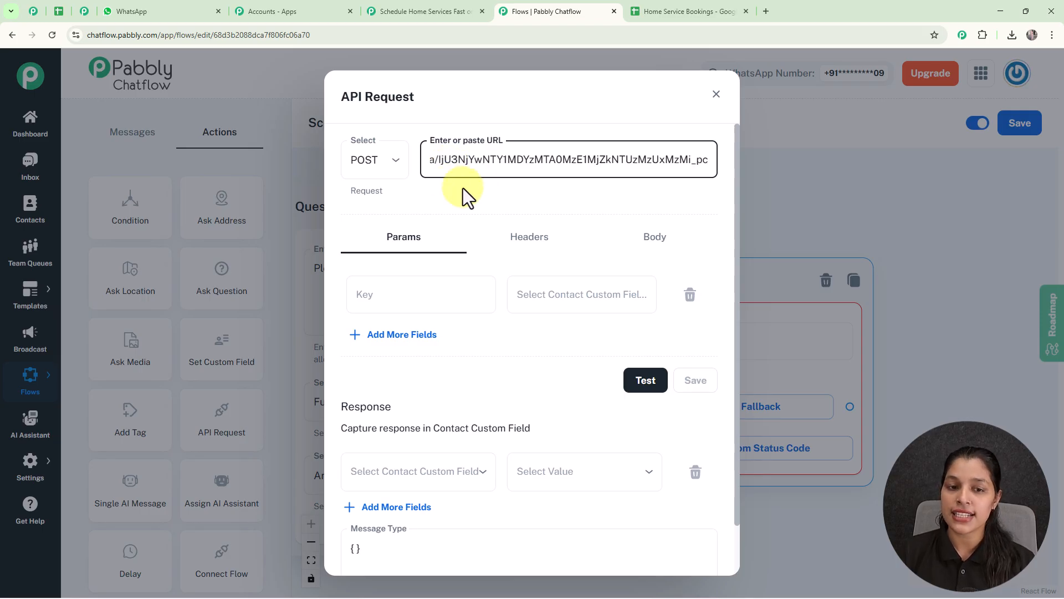
# Step: Add the request parameters Service, Location, Date and Full Name, mapped to $Service, $Location, $Date and $FullName
pyautogui.click(418, 300)
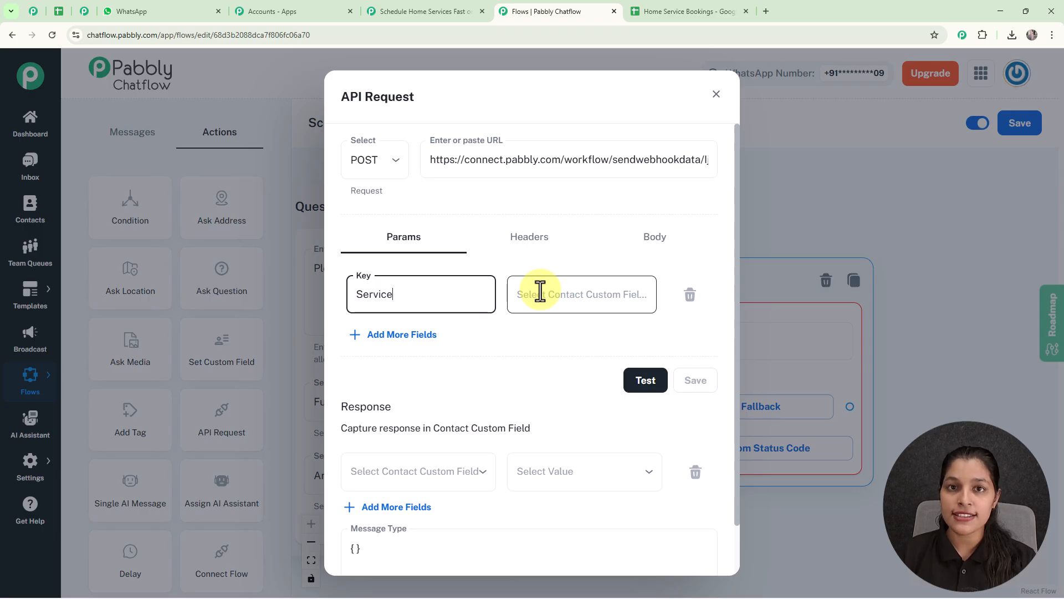
pyautogui.click(558, 298)
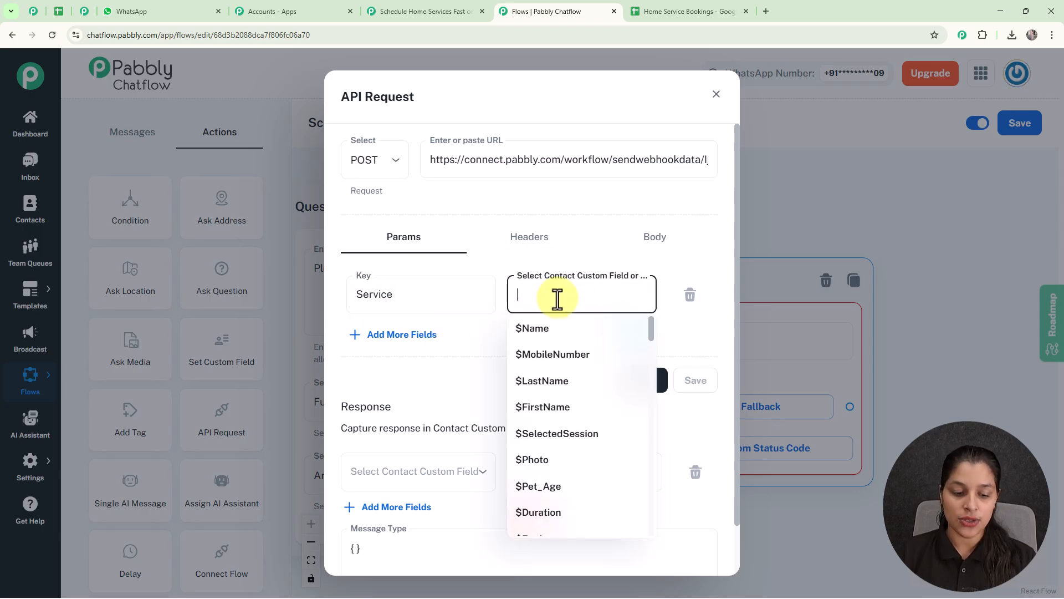
pyautogui.write('ser')
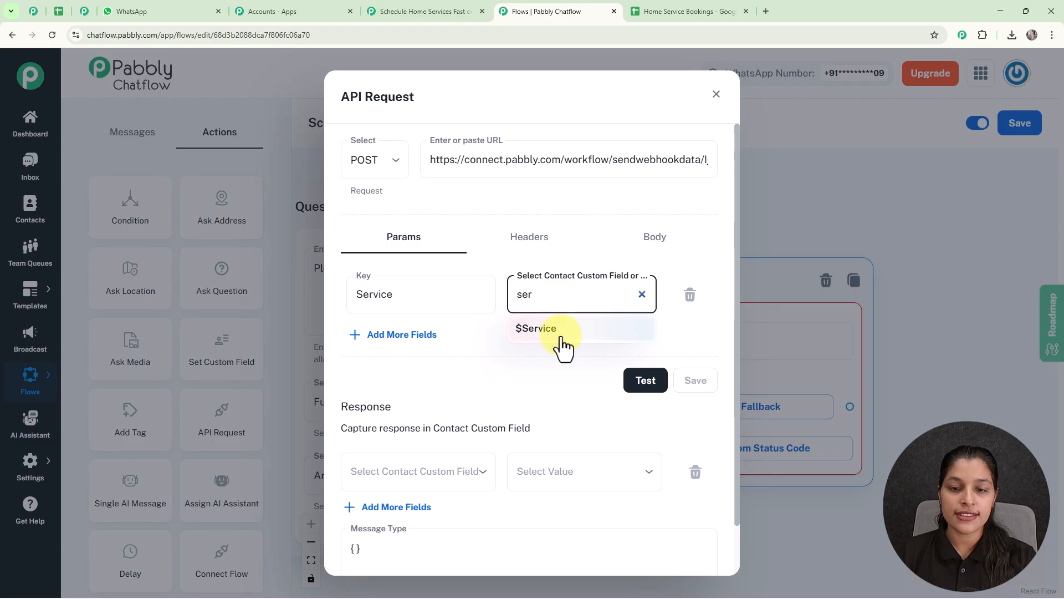
pyautogui.click(560, 336)
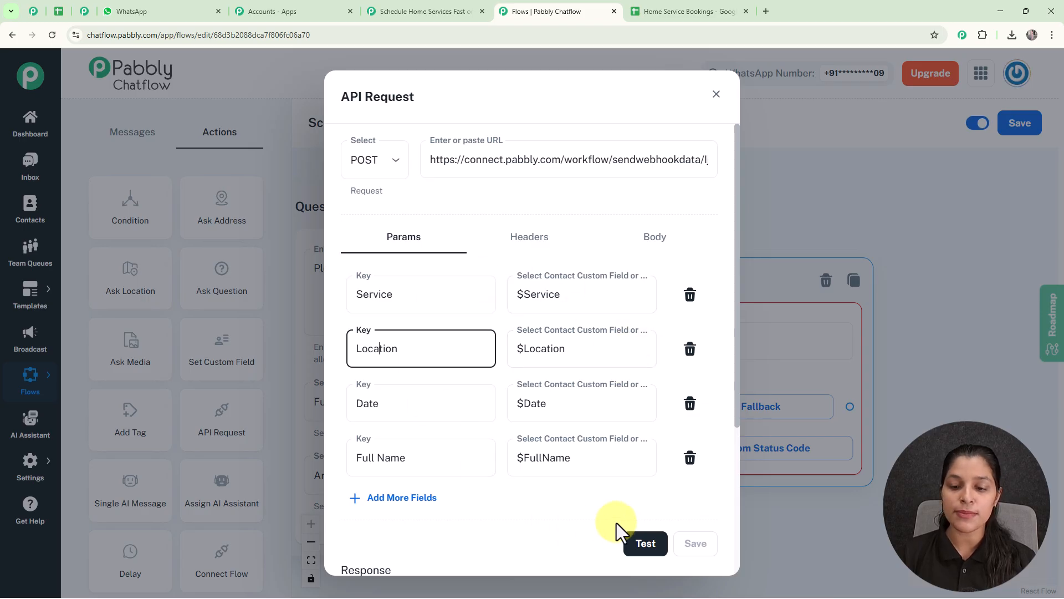
# Step: Test the API request and review the response captured by the Pabbly Connect trigger
pyautogui.click(642, 546)
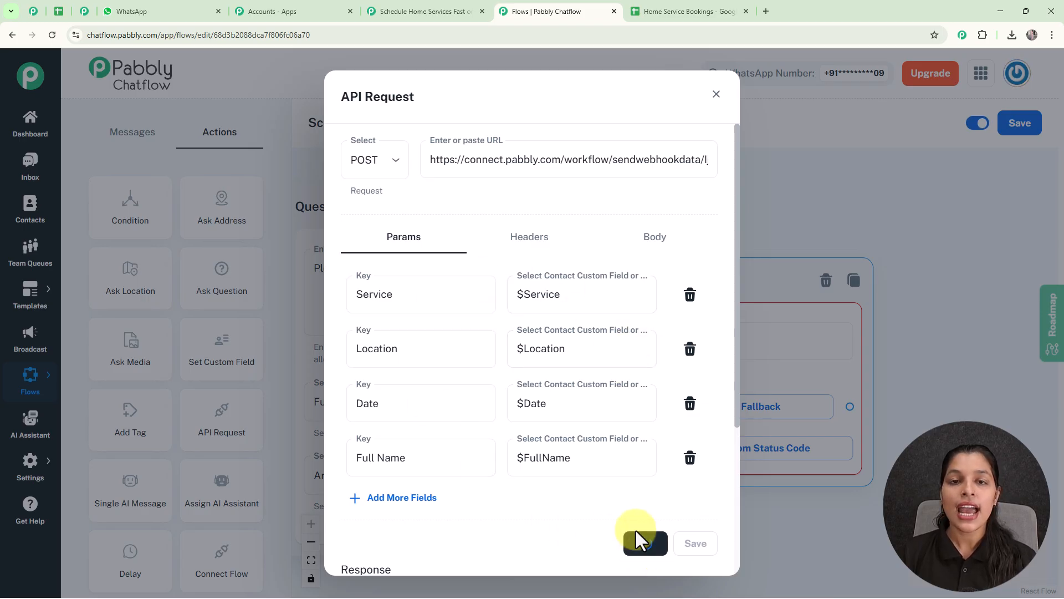
pyautogui.click(408, 342)
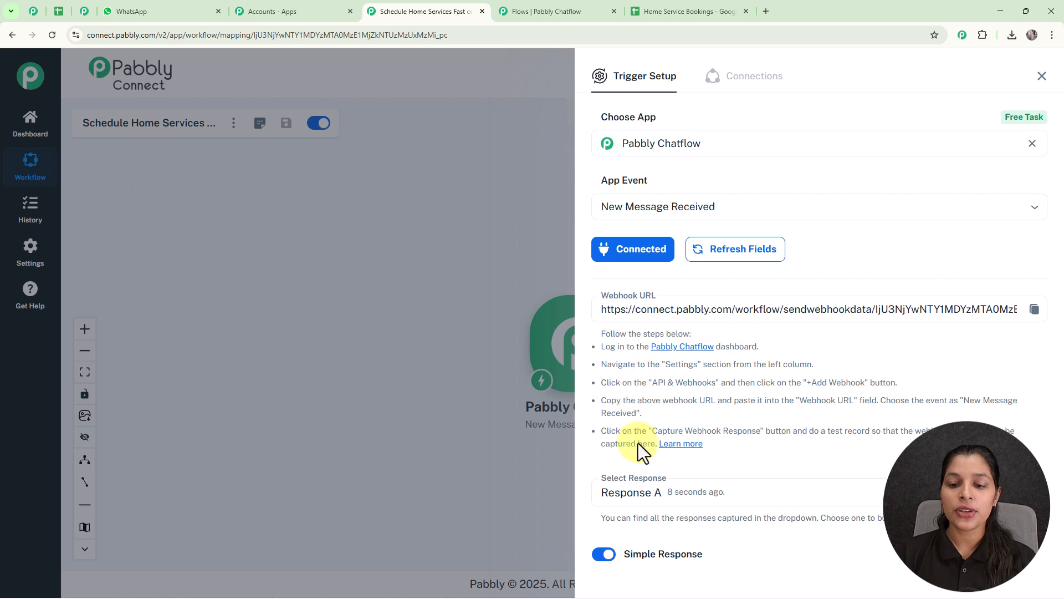
pyautogui.scroll(-5, 766, 381)
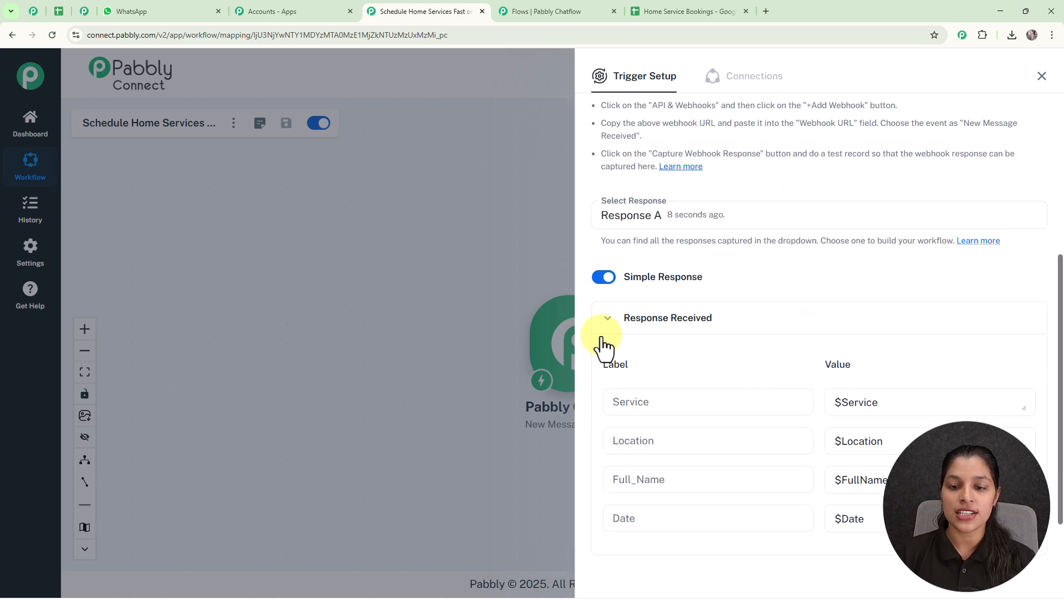
pyautogui.click(700, 516)
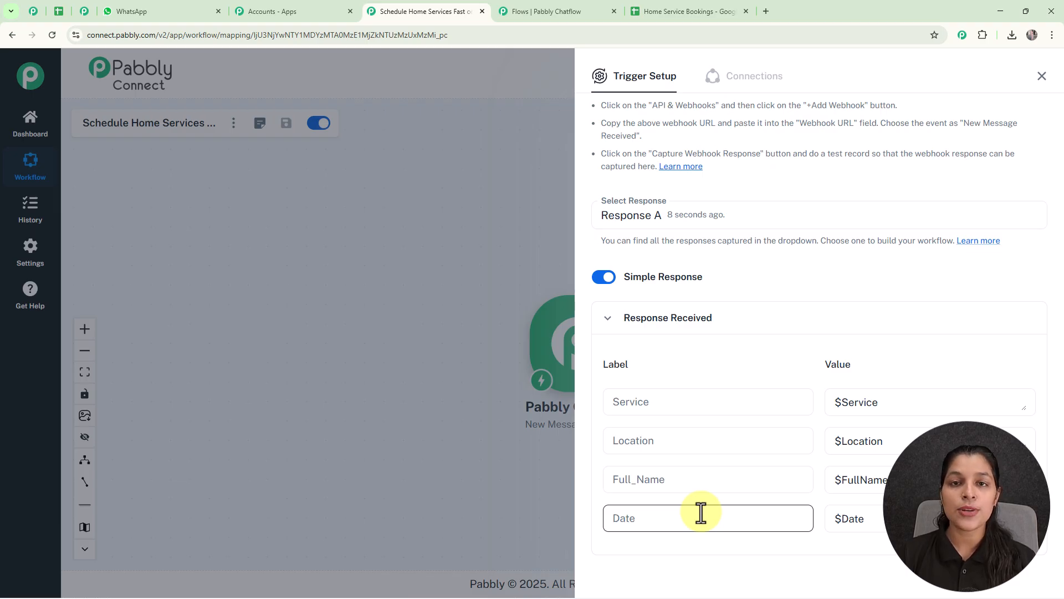
pyautogui.click(1042, 76)
# Step: Add a Google Sheets action after the Pabbly Chatflow trigger with the Add New Row event
pyautogui.click(607, 358)
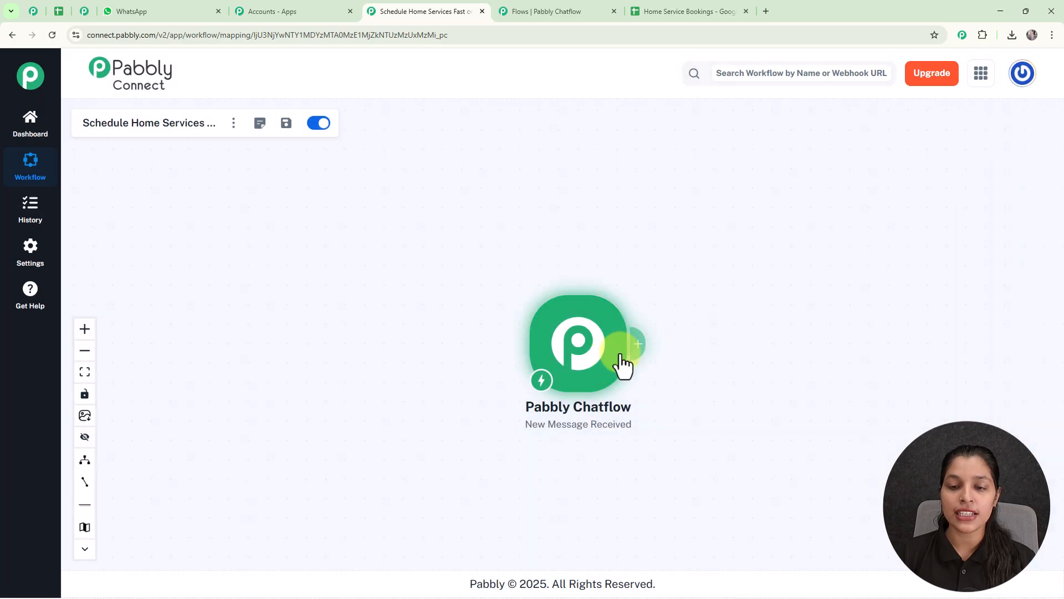
pyautogui.click(635, 352)
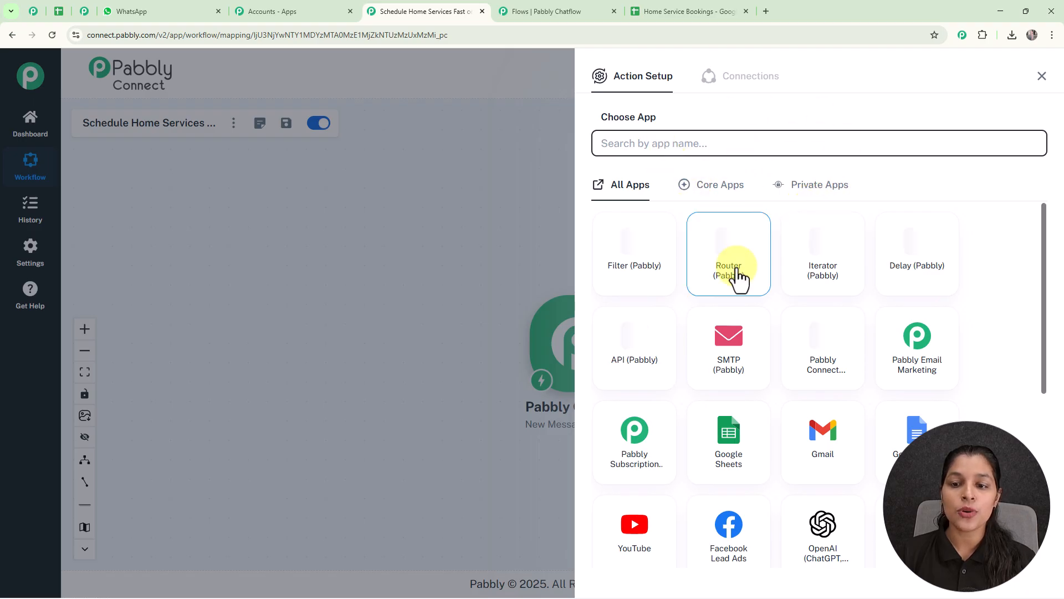
pyautogui.click(712, 460)
pyautogui.click(673, 205)
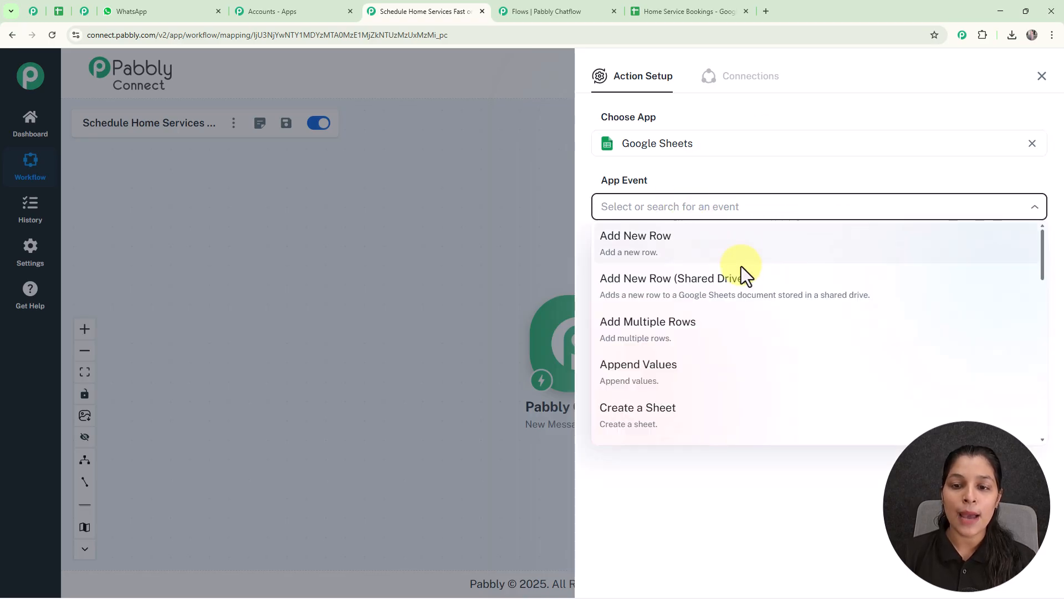
pyautogui.click(686, 256)
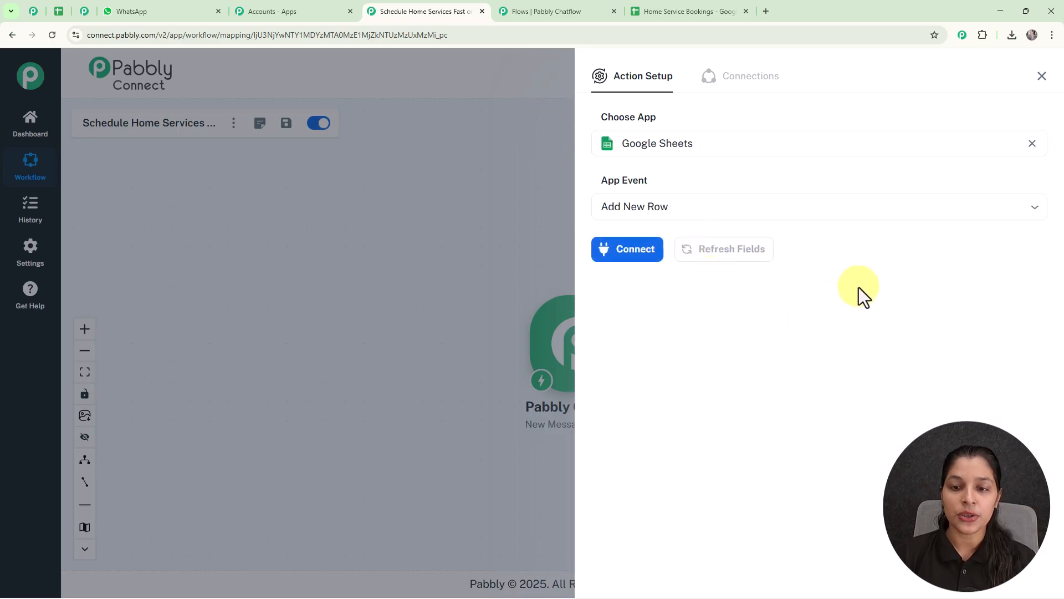
# Step: Connect the Google Sheets action using the existing connection Google Sheets #11 and save it
pyautogui.click(606, 258)
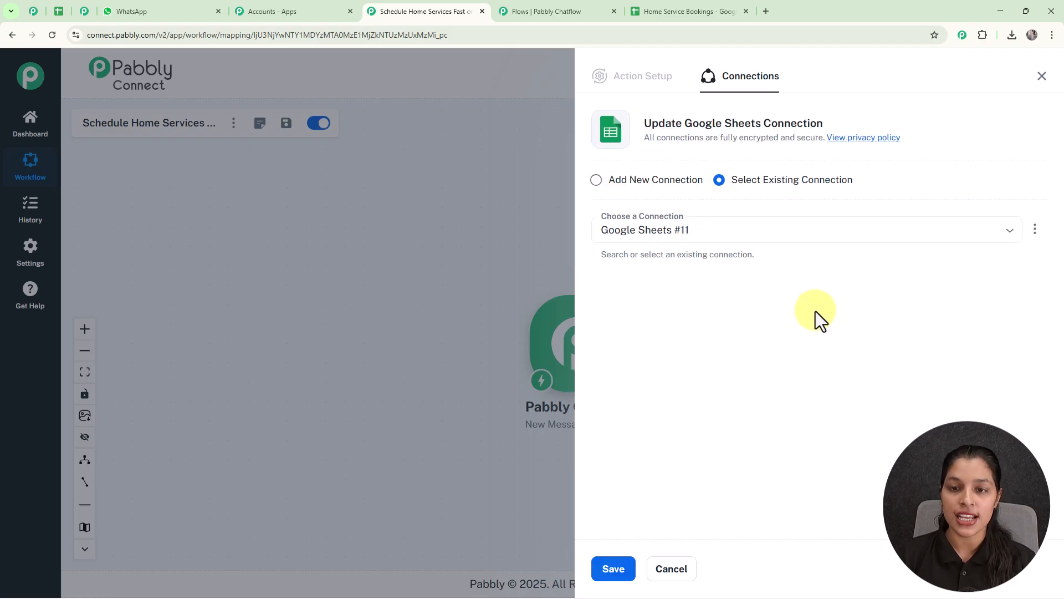
pyautogui.click(598, 181)
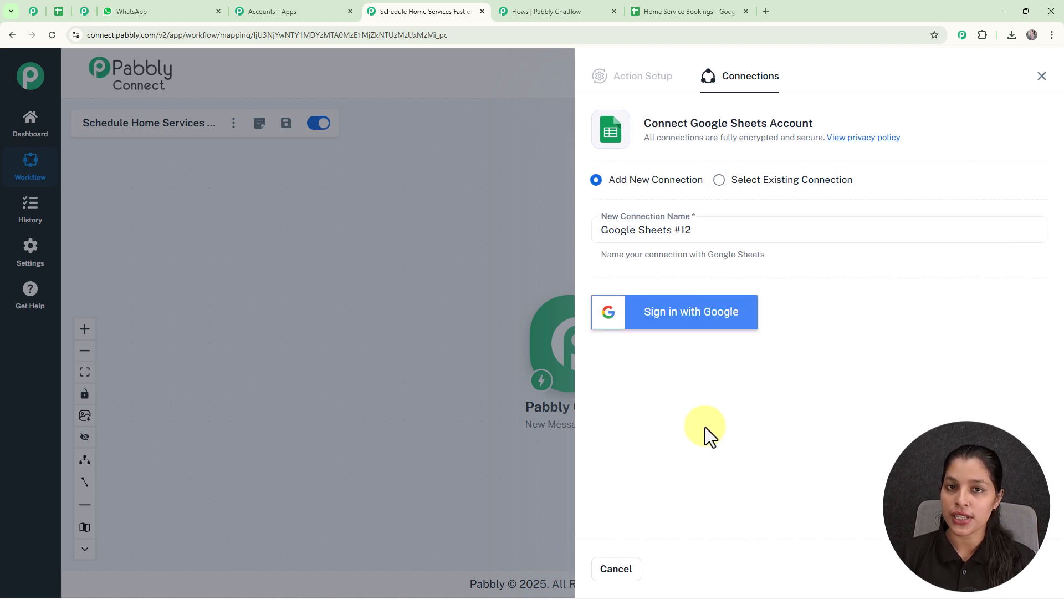
pyautogui.click(719, 180)
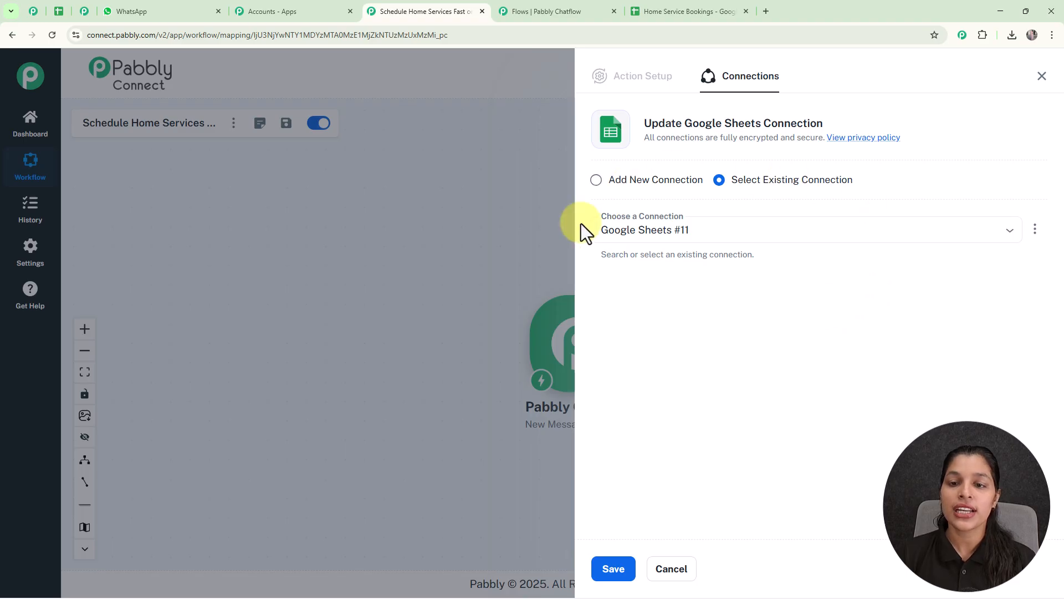
pyautogui.click(610, 571)
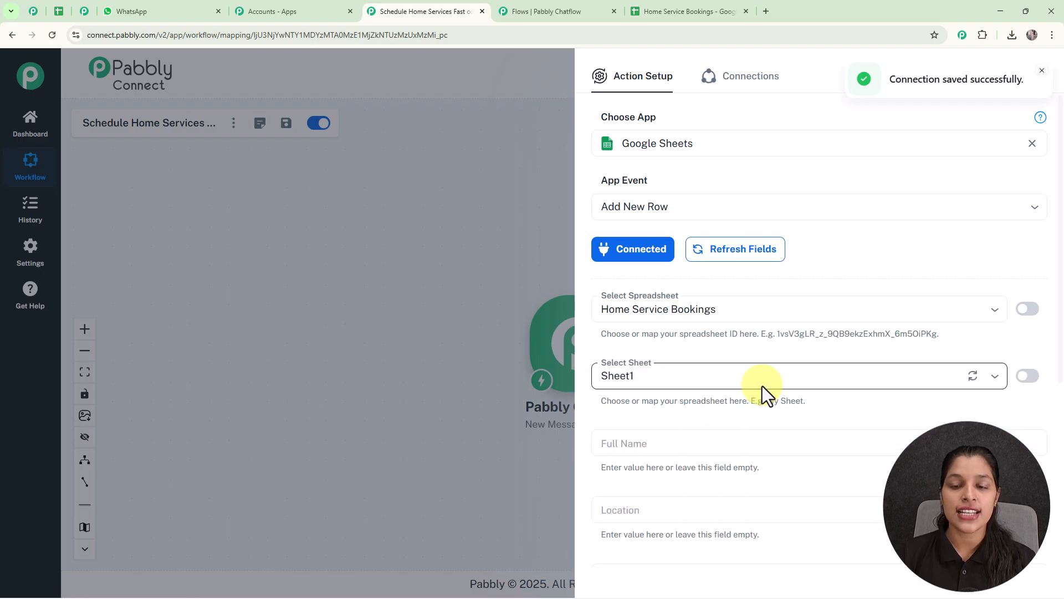
# Step: Compare the action's spreadsheet, sheet and column fields with the headers in the Home Service Bookings spreadsheet
pyautogui.scroll(-2, 798, 295)
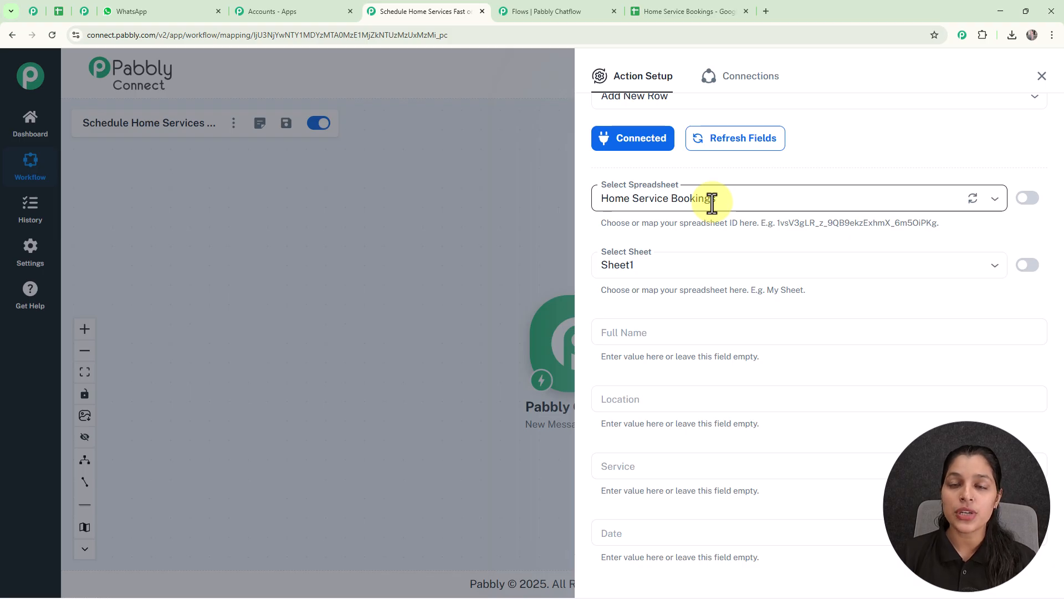
pyautogui.click(687, 13)
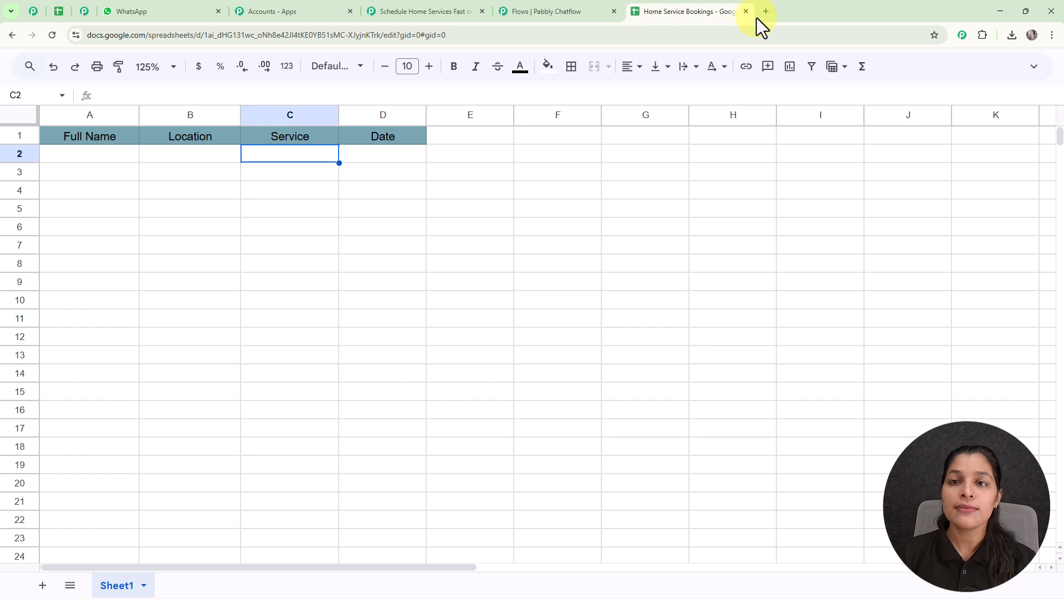
pyautogui.click(437, 15)
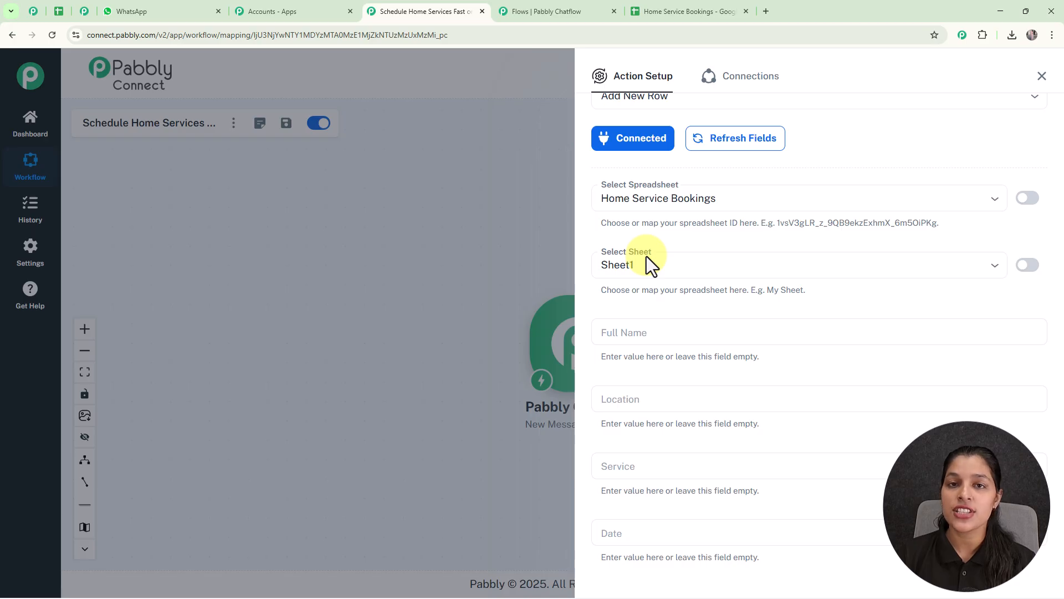
# Step: Map the action's Full Name and Location fields to the trigger's Full_Name and Location values
pyautogui.scroll(-2, 643, 288)
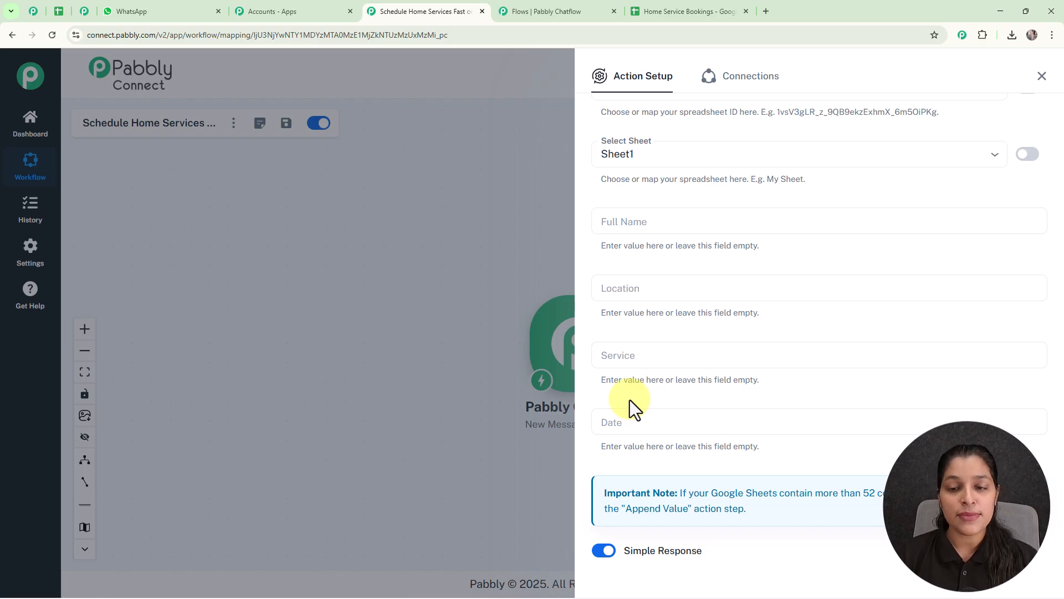
pyautogui.click(684, 221)
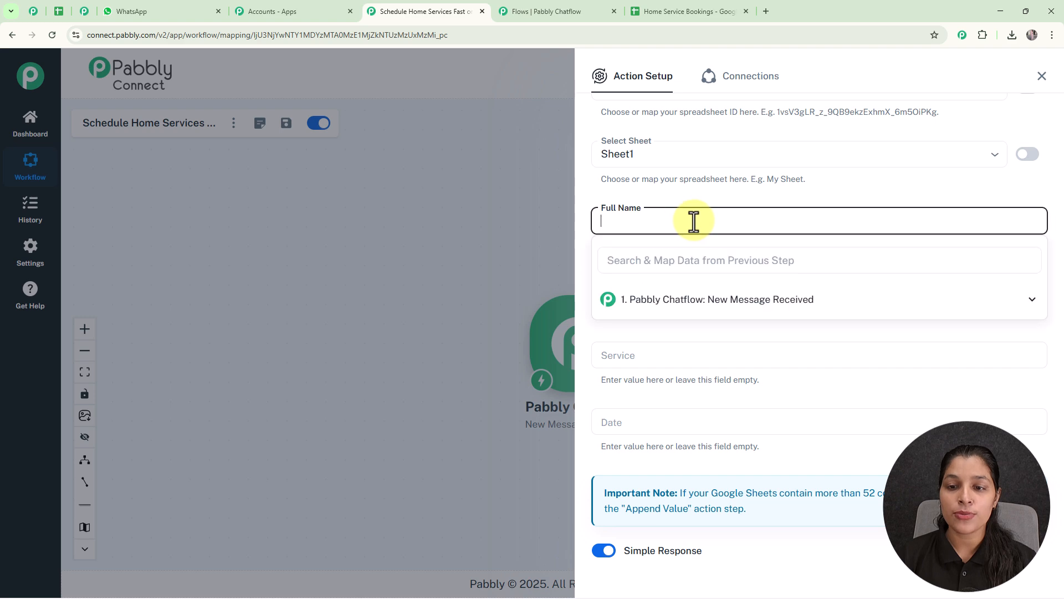
pyautogui.click(733, 302)
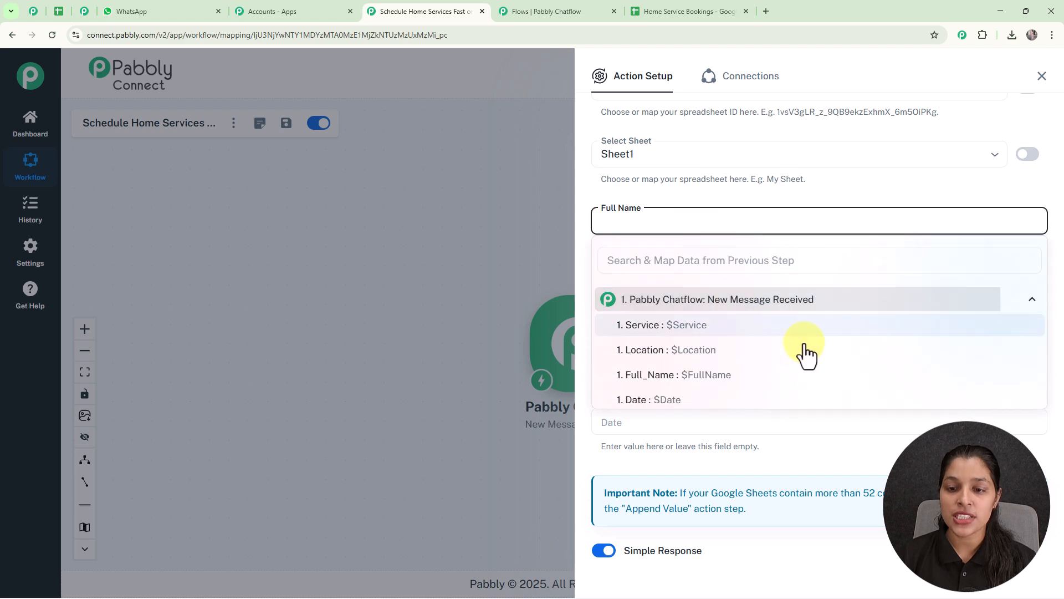
pyautogui.click(710, 375)
pyautogui.click(484, 233)
pyautogui.click(638, 291)
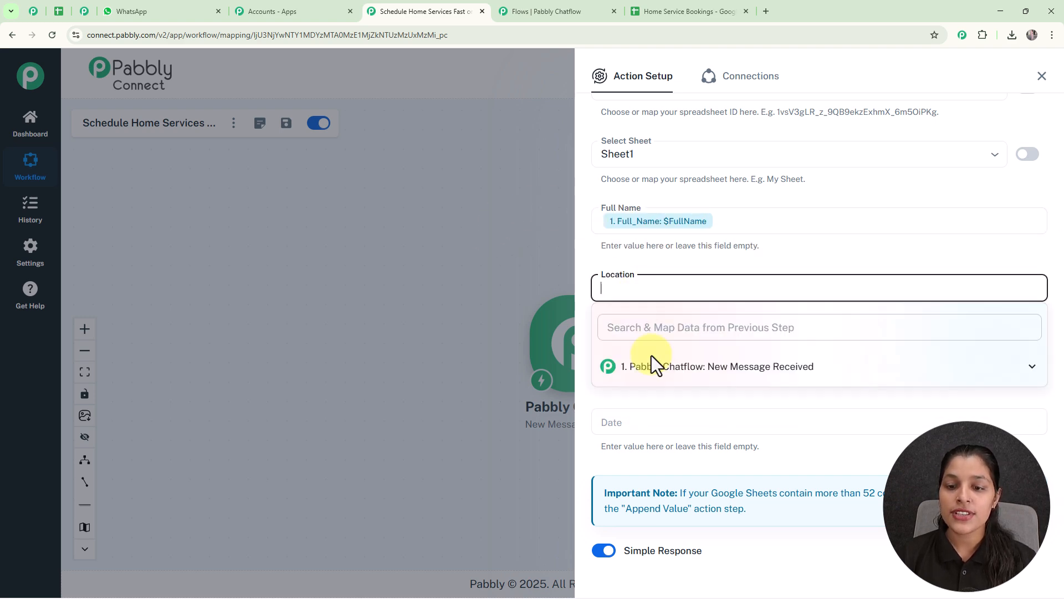
pyautogui.click(647, 371)
pyautogui.click(646, 417)
pyautogui.click(514, 323)
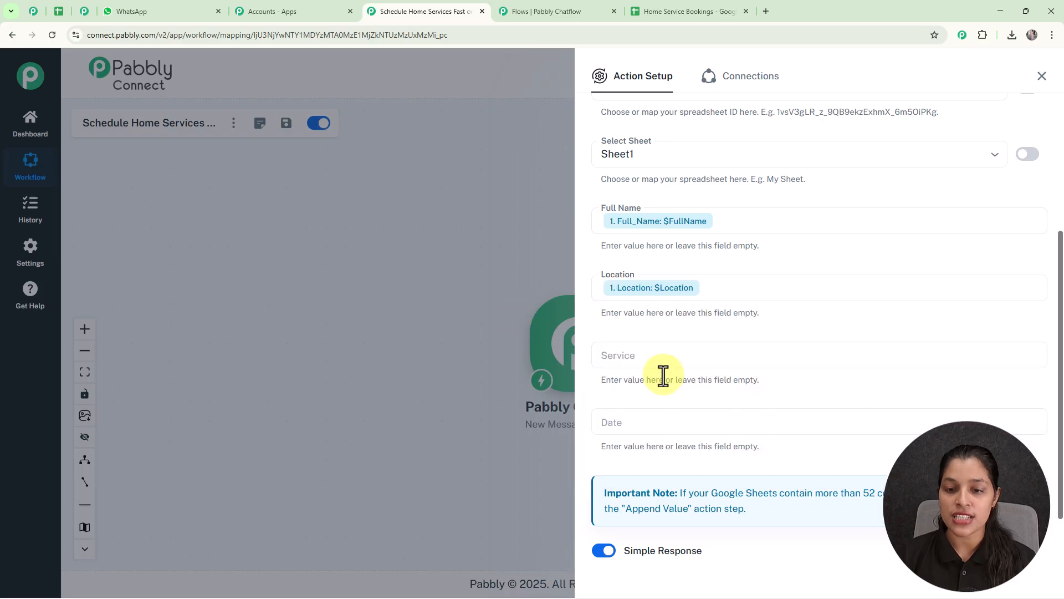
# Step: Map the action's Service and Date fields to the trigger's Service and Date values
pyautogui.click(656, 357)
pyautogui.click(661, 435)
pyautogui.click(674, 463)
pyautogui.click(468, 328)
pyautogui.scroll(-2, 632, 347)
pyautogui.click(632, 347)
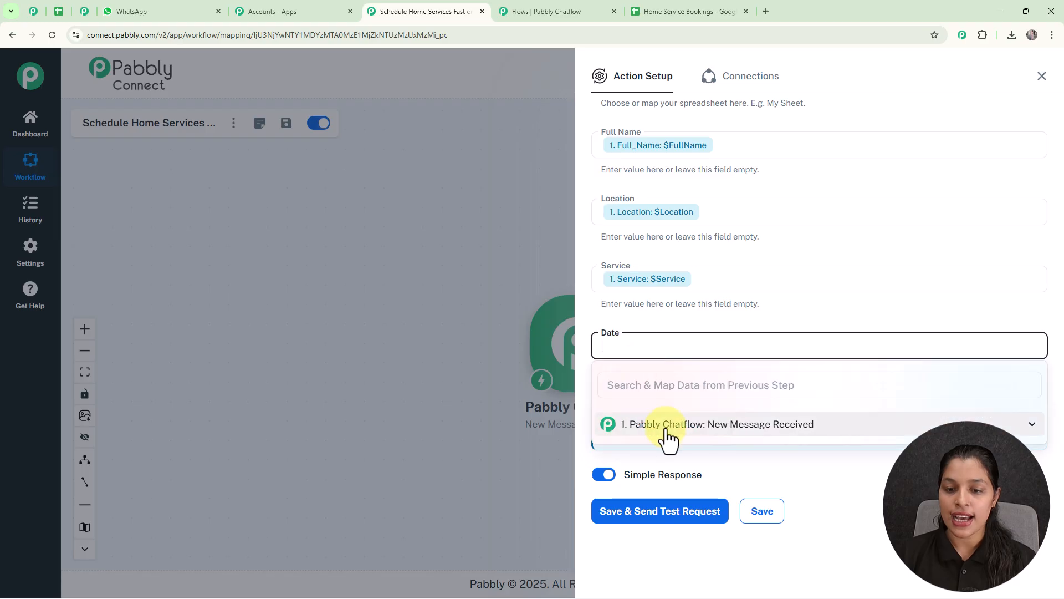
pyautogui.click(666, 430)
pyautogui.click(661, 523)
pyautogui.click(446, 288)
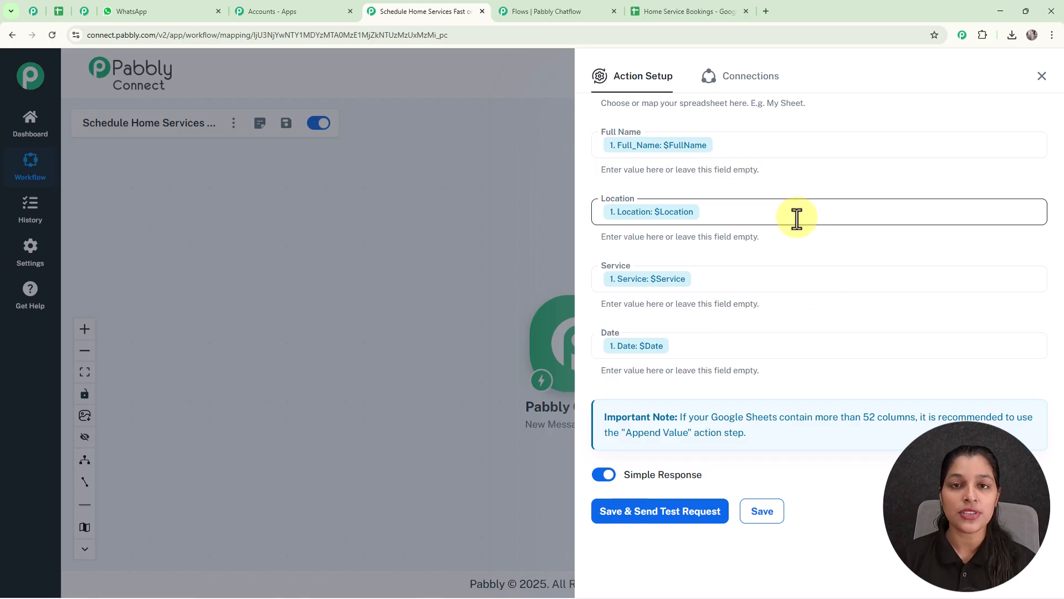
# Step: Save the Google Sheets action, send a test request, and check the added row in the Home Service Bookings sheet
pyautogui.click(683, 510)
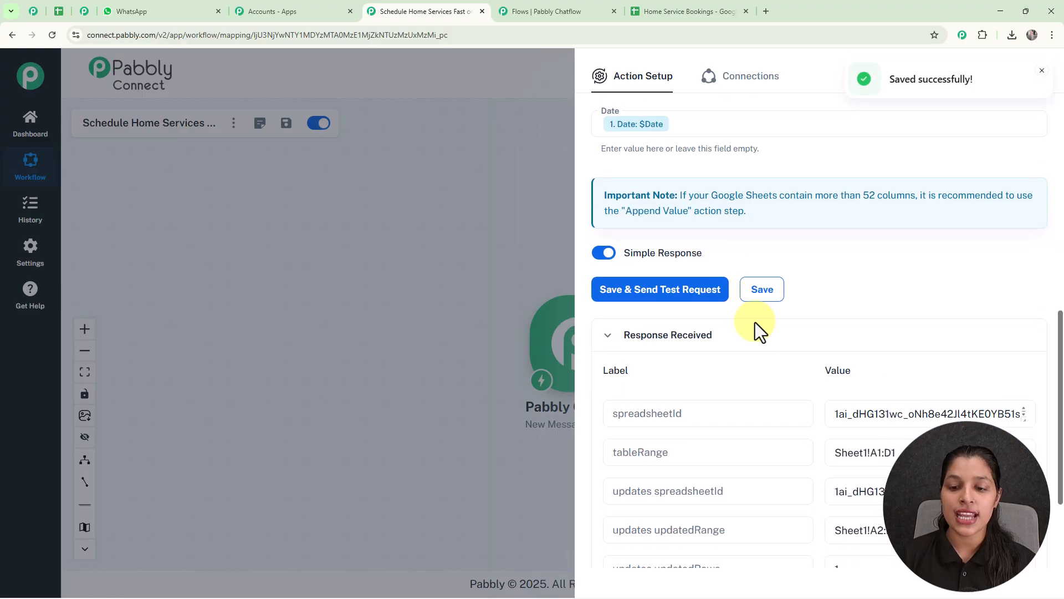
pyautogui.scroll(-3, 798, 278)
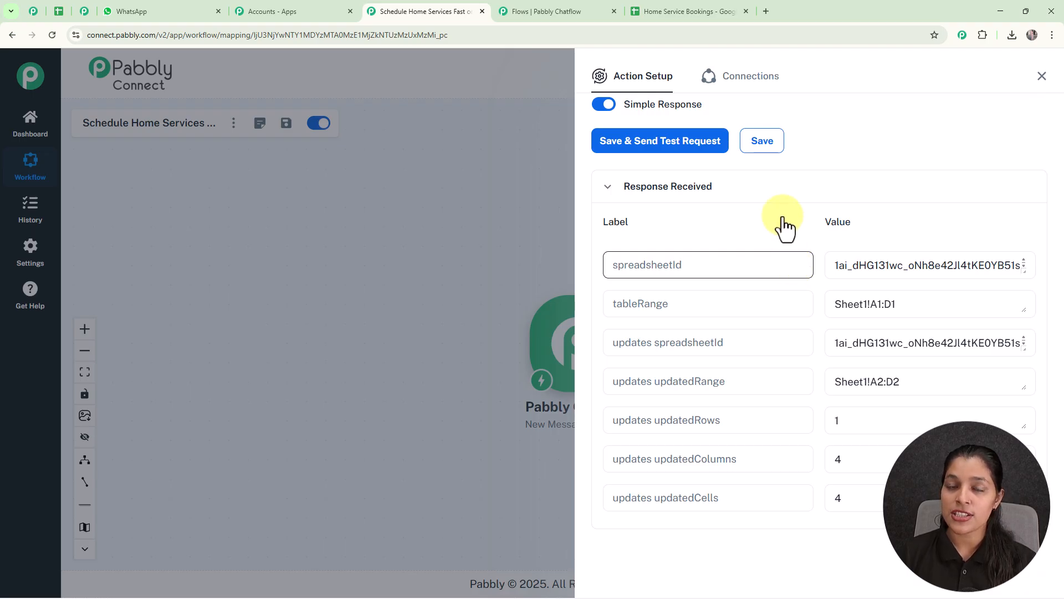
pyautogui.click(649, 9)
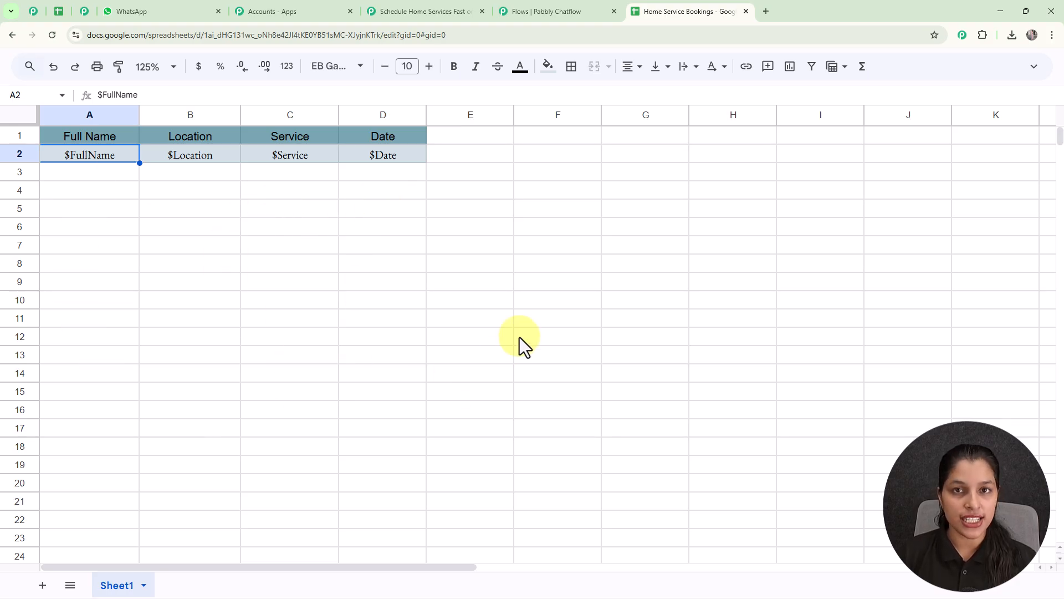
# Step: Return to the Pabbly Chatflow flow, save the API Request settings and close them
pyautogui.click(551, 17)
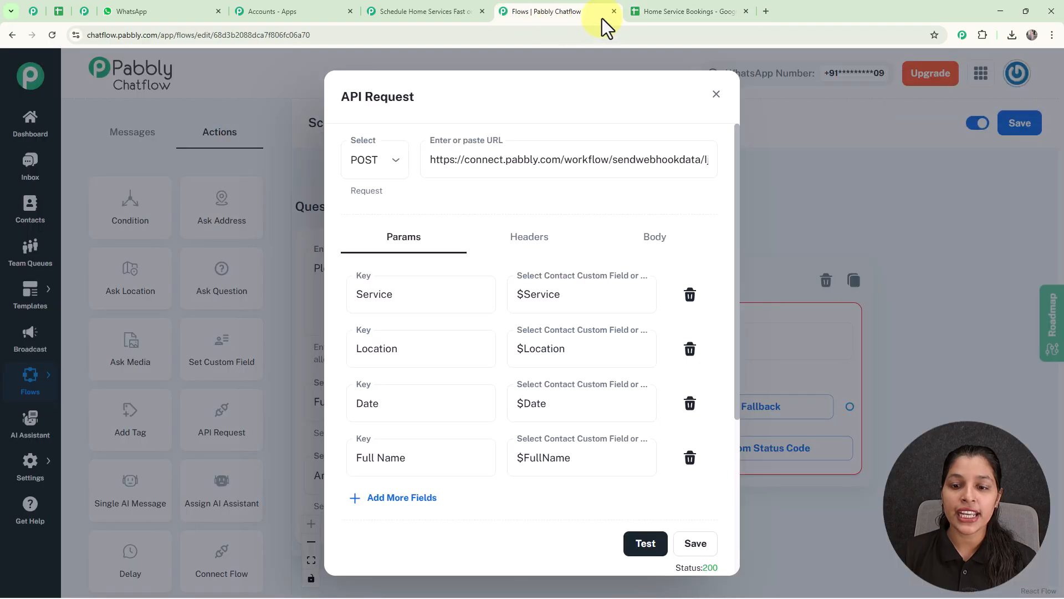
pyautogui.click(695, 553)
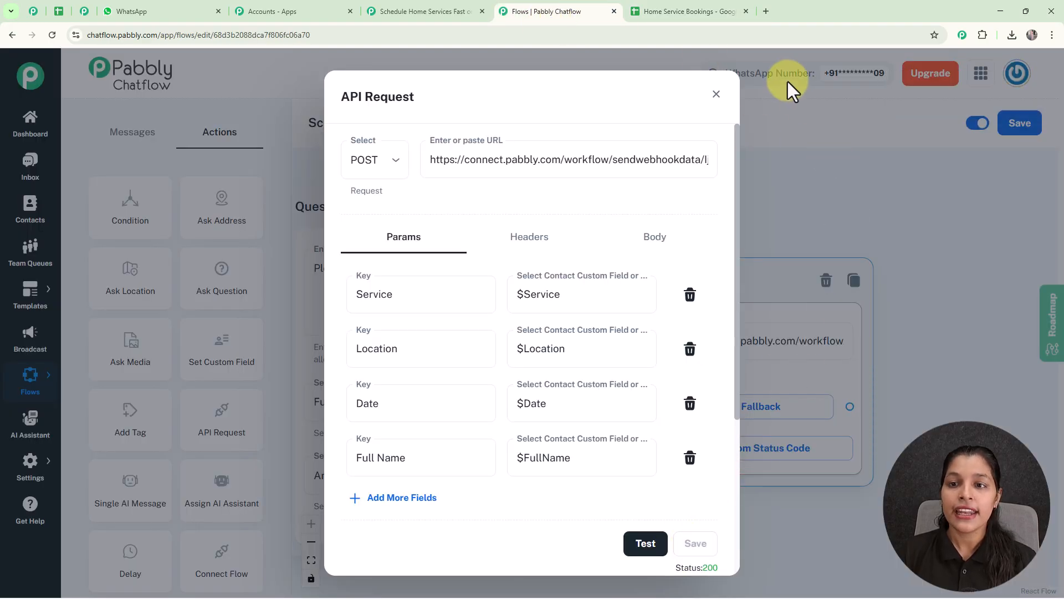
pyautogui.click(715, 95)
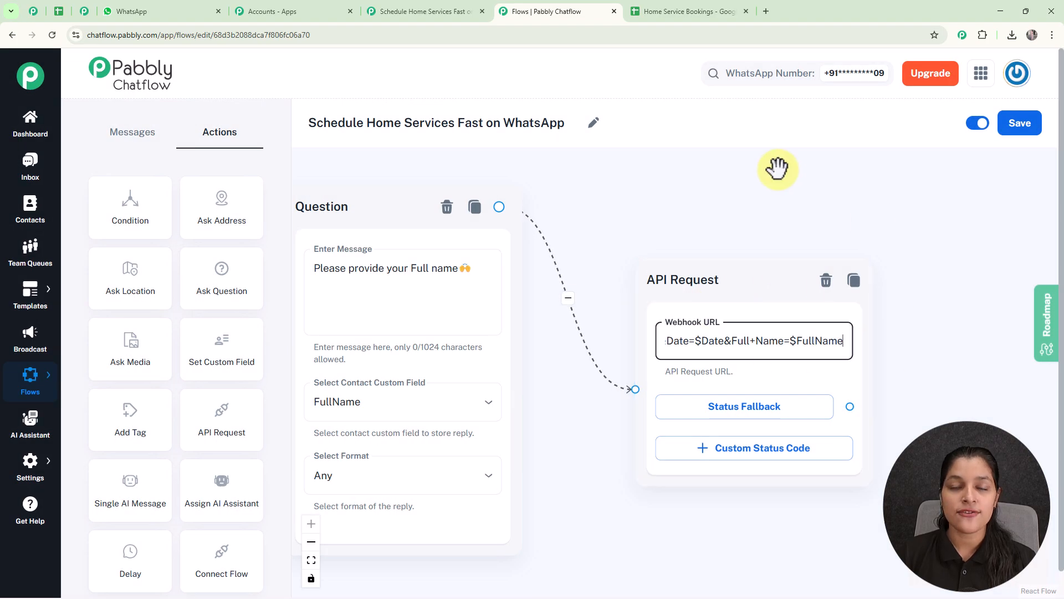
# Step: Attach a Text Button to the API Request's Status Fallback with "✅ *Your service is confirmed!* Our team will arrive as scheduled for the Date - $Date"
pyautogui.scroll(-3, 777, 166)
pyautogui.moveTo(750, 171); pyautogui.dragTo(601, 188)
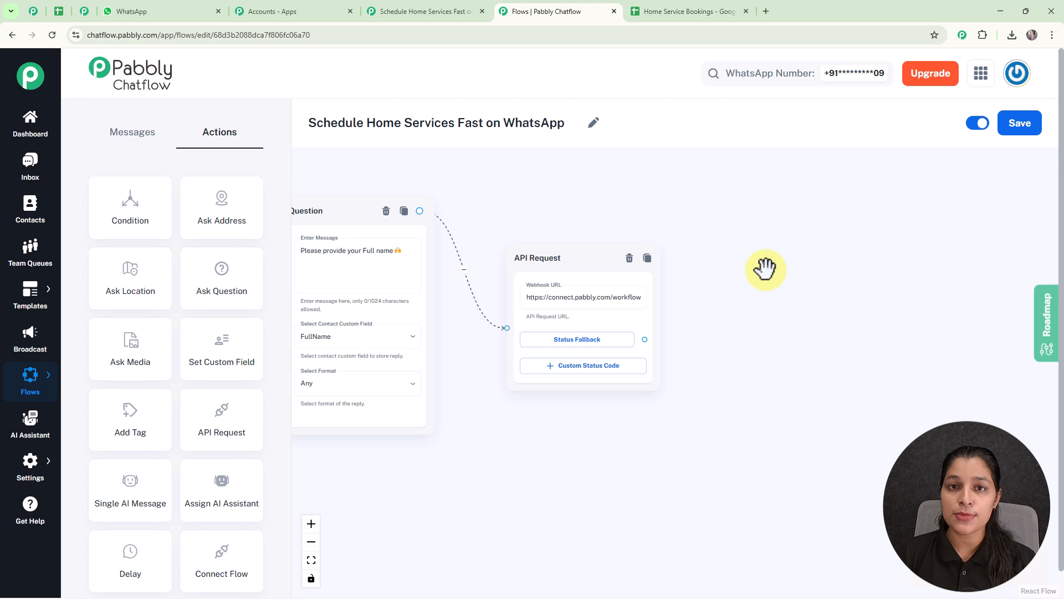
pyautogui.scroll(2, 765, 266)
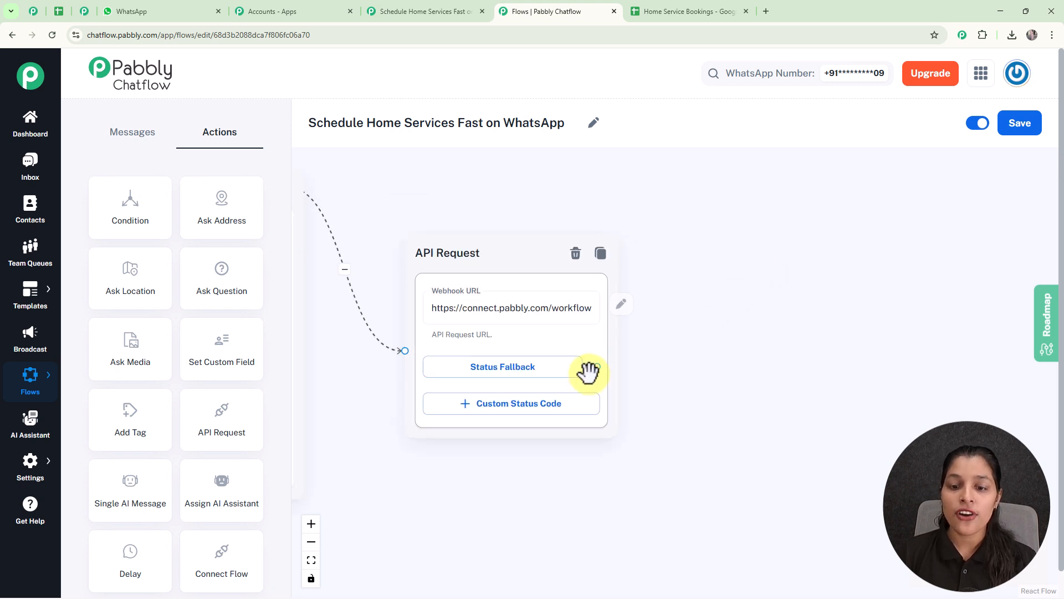
pyautogui.moveTo(596, 366); pyautogui.dragTo(714, 217)
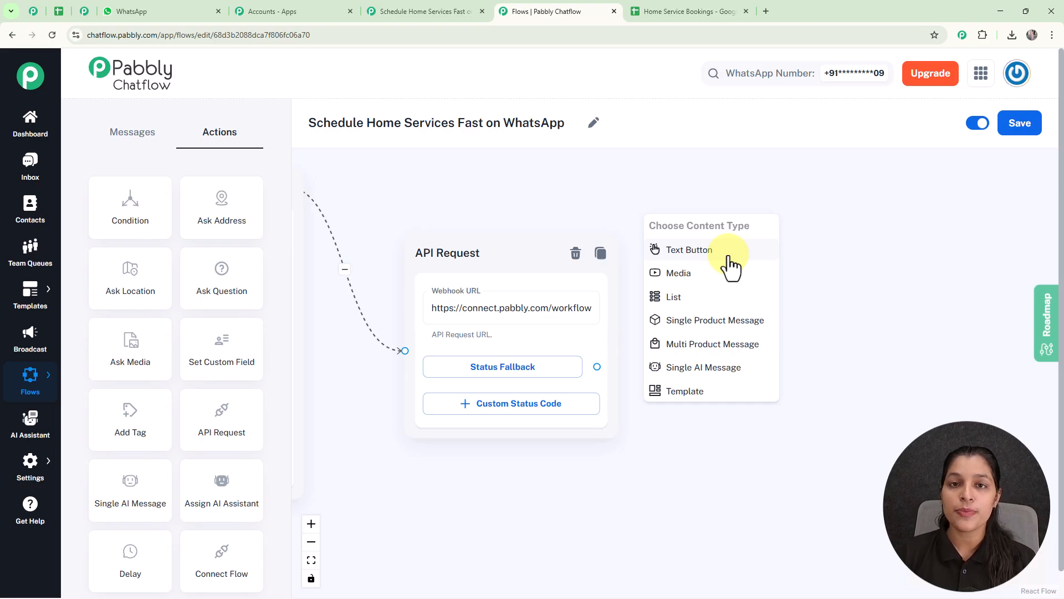
pyautogui.click(729, 260)
pyautogui.moveTo(562, 301); pyautogui.dragTo(616, 286)
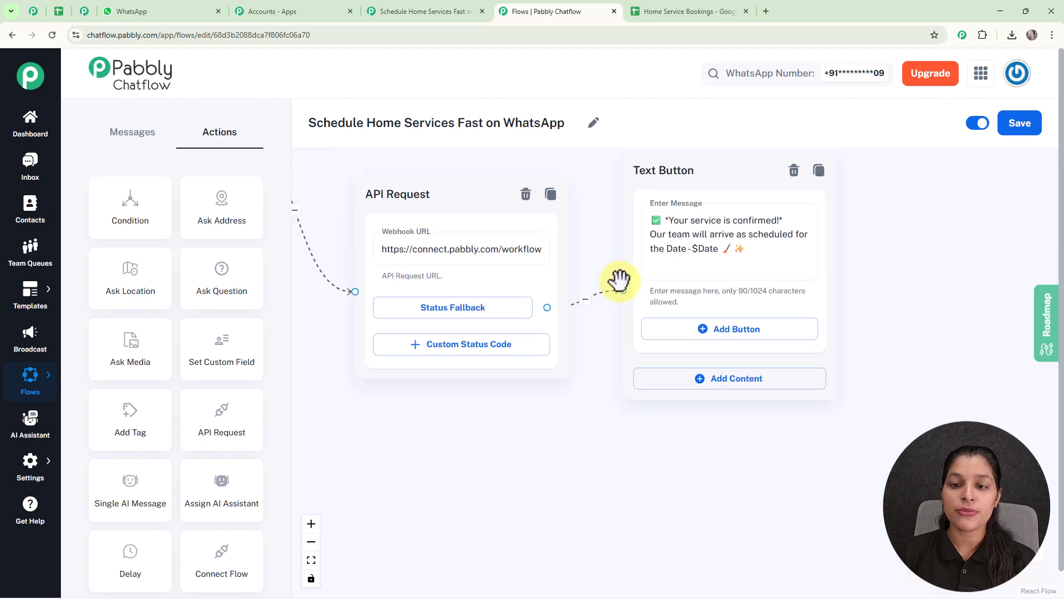
pyautogui.scroll(3, 639, 264)
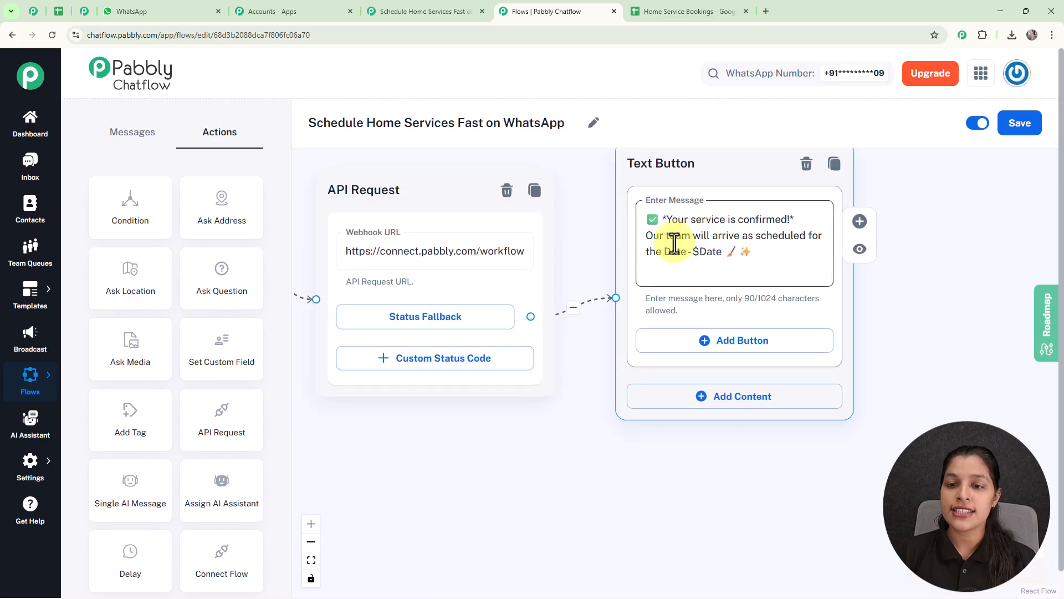
# Step: Check the connected blocks across the whole flow and save the Schedule Home Services Fast on WhatsApp flow
pyautogui.scroll(-5, 718, 261)
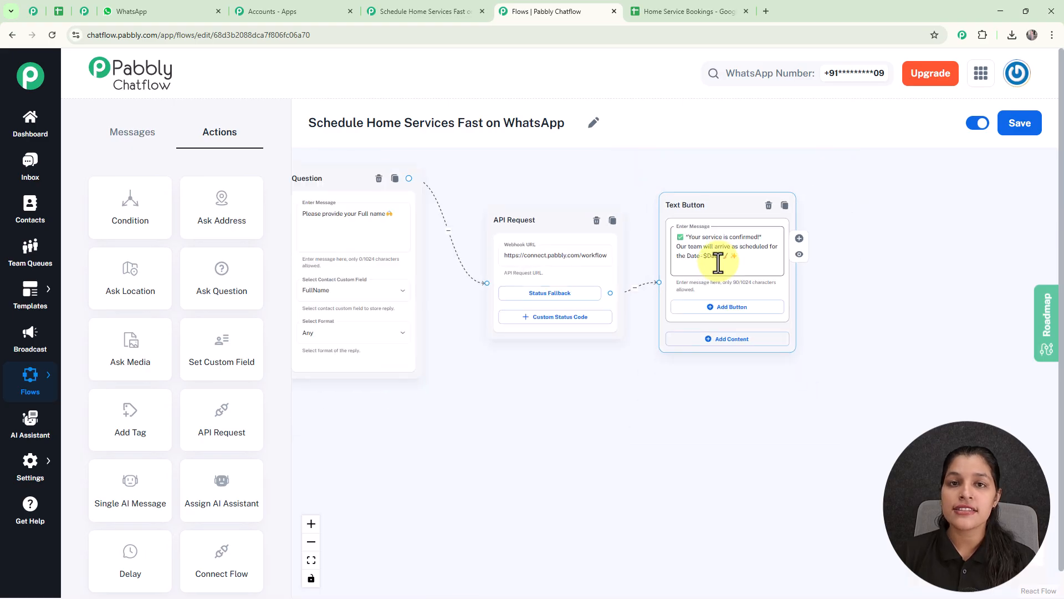
pyautogui.moveTo(563, 202); pyautogui.dragTo(720, 213)
pyautogui.scroll(3, 506, 231)
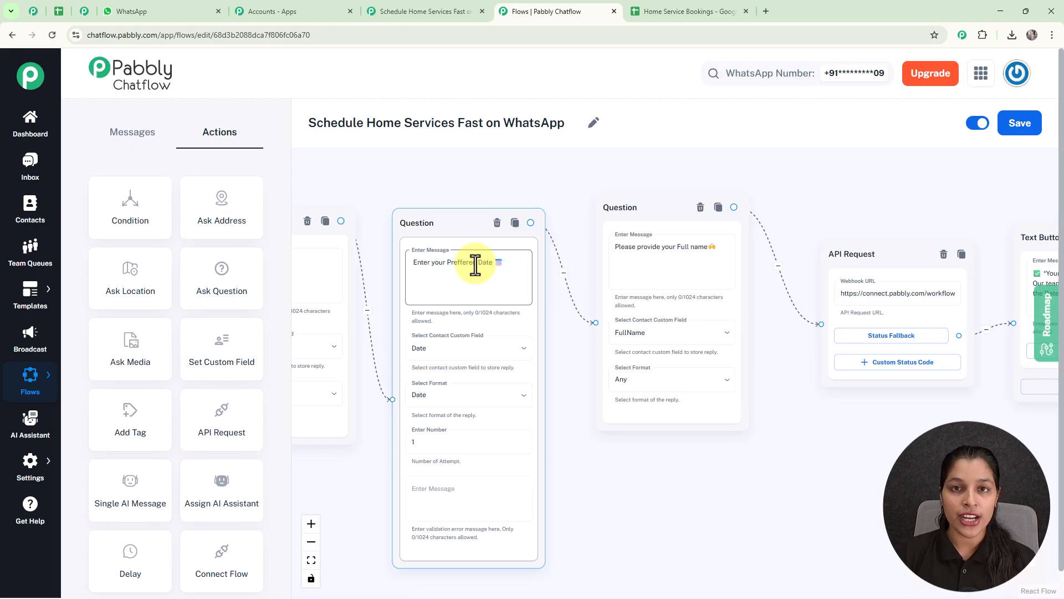
pyautogui.moveTo(992, 200); pyautogui.dragTo(661, 197)
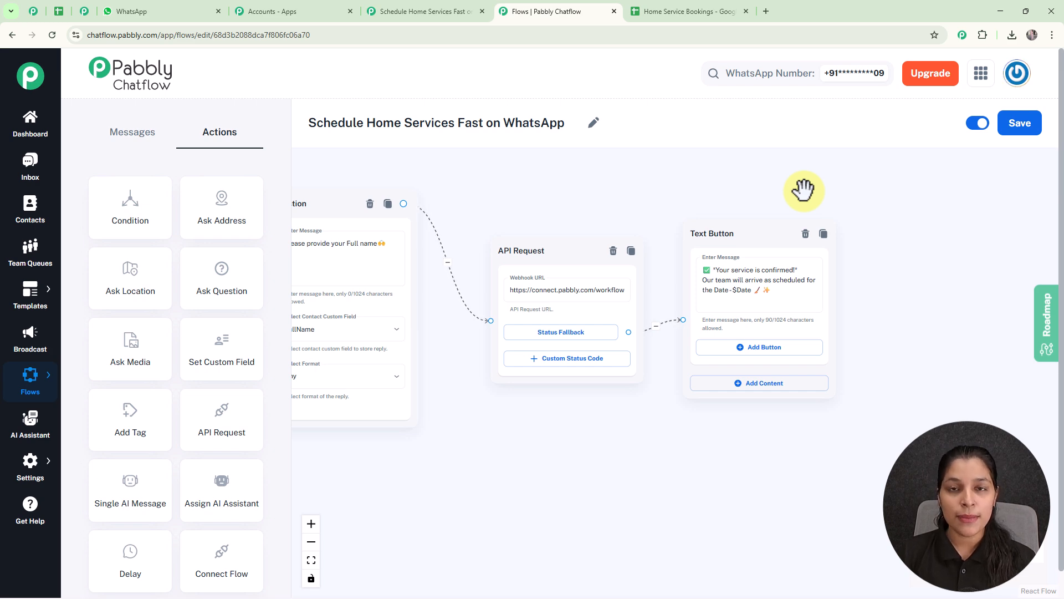
pyautogui.scroll(-5, 804, 190)
pyautogui.moveTo(724, 162); pyautogui.dragTo(895, 189)
pyautogui.moveTo(823, 175); pyautogui.dragTo(897, 203)
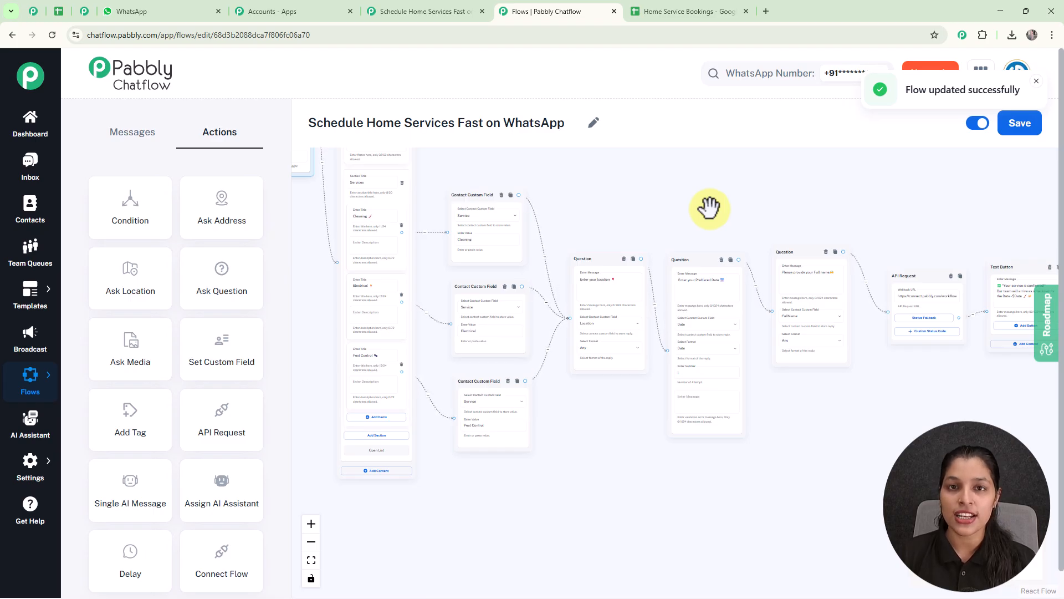
# Step: Open the test contact's conversation in the Inbox and review the home service booking chat from the first message onward
pyautogui.click(37, 180)
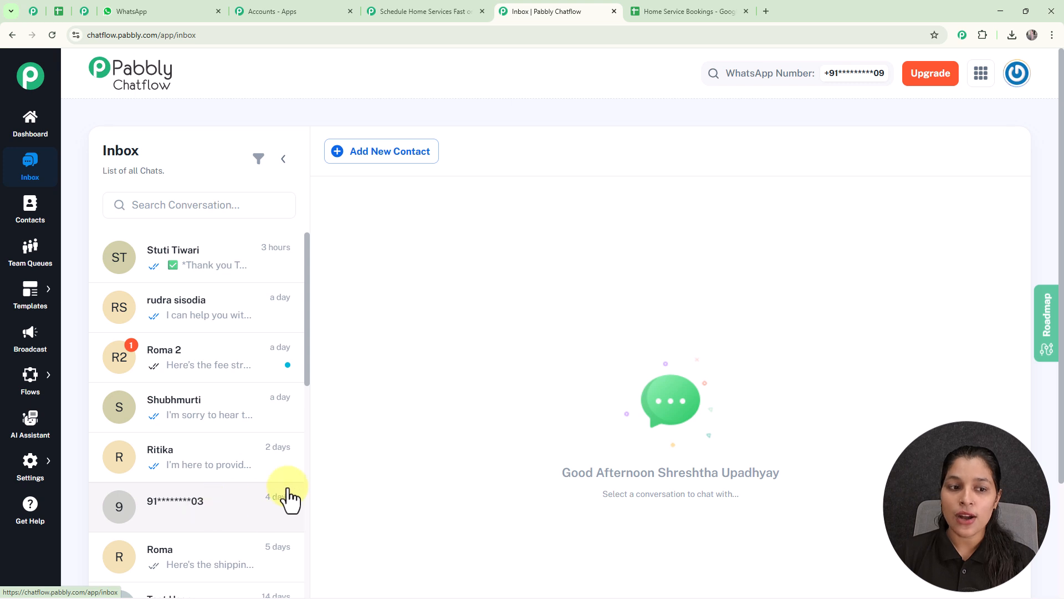
pyautogui.click(209, 269)
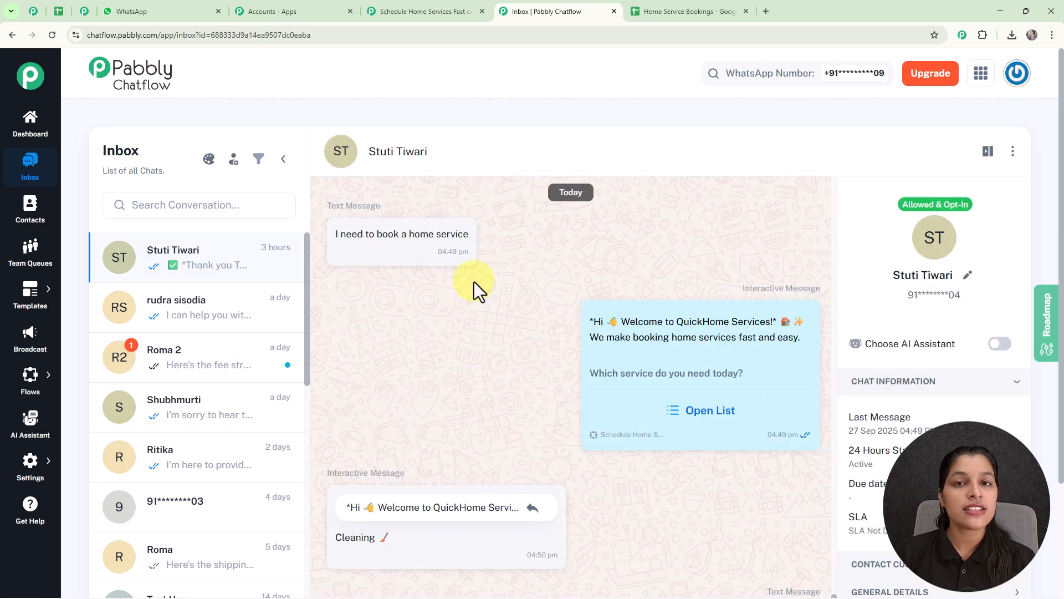
pyautogui.moveTo(562, 367)
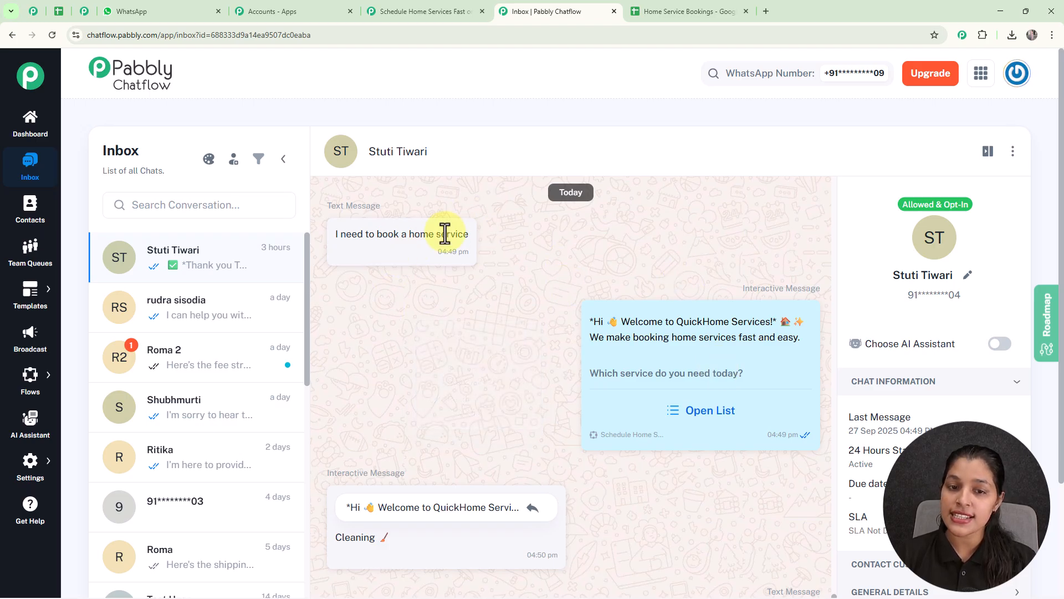
pyautogui.moveTo(632, 339)
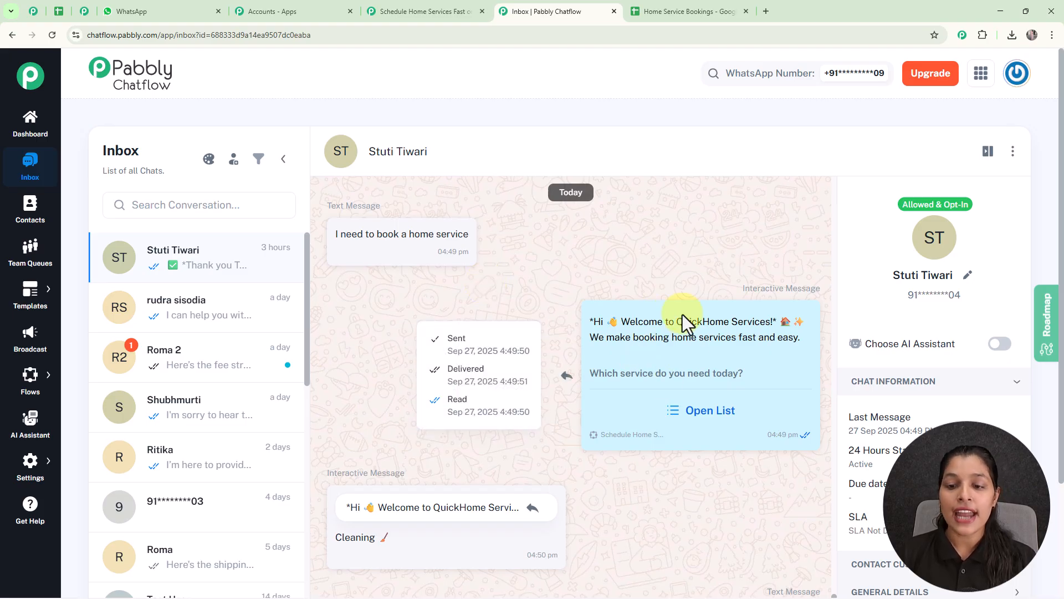
pyautogui.scroll(-3, 683, 314)
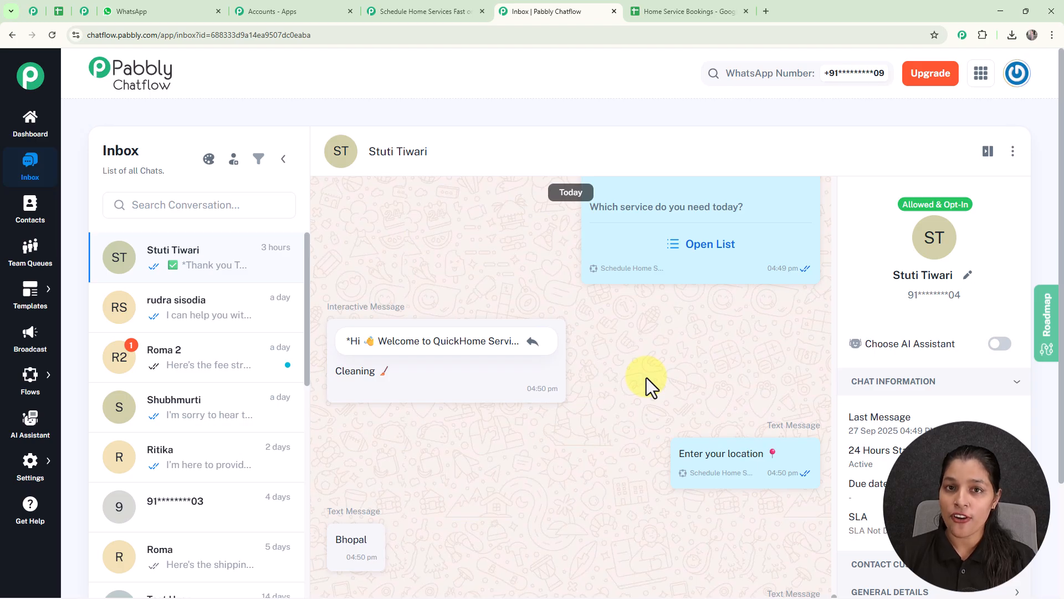
# Step: Return to the Flows list and open the share link for the Schedule Home Services Fast on WhatsApp flow
pyautogui.moveTo(30, 374)
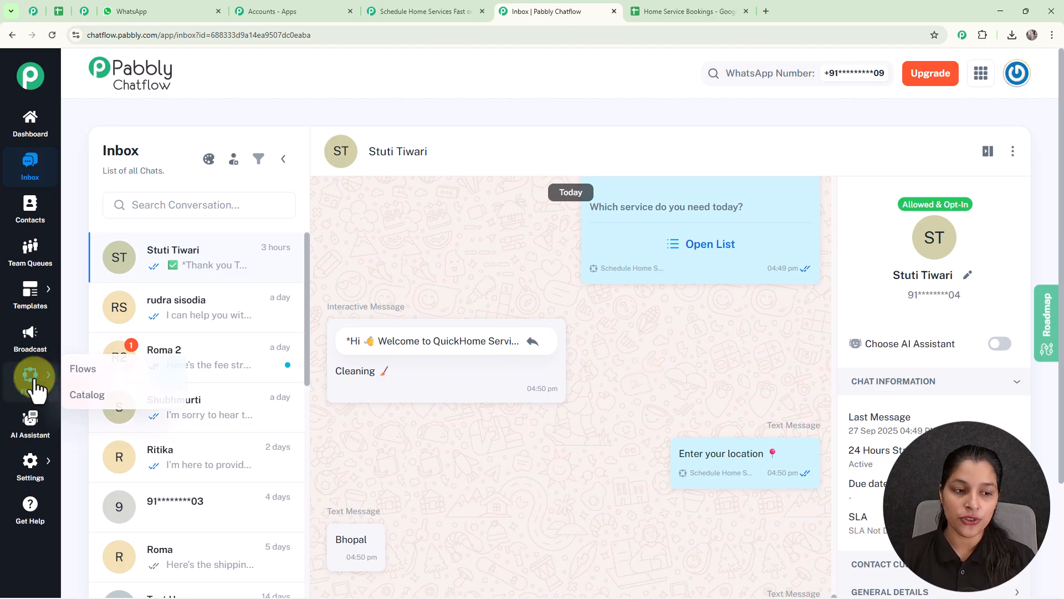
pyautogui.click(83, 369)
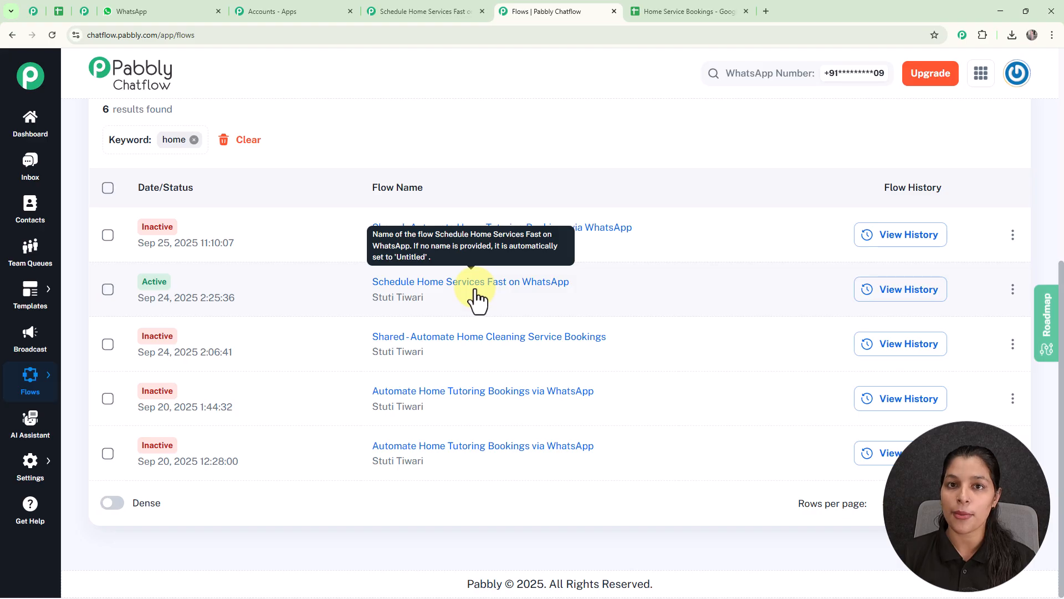
pyautogui.click(1014, 293)
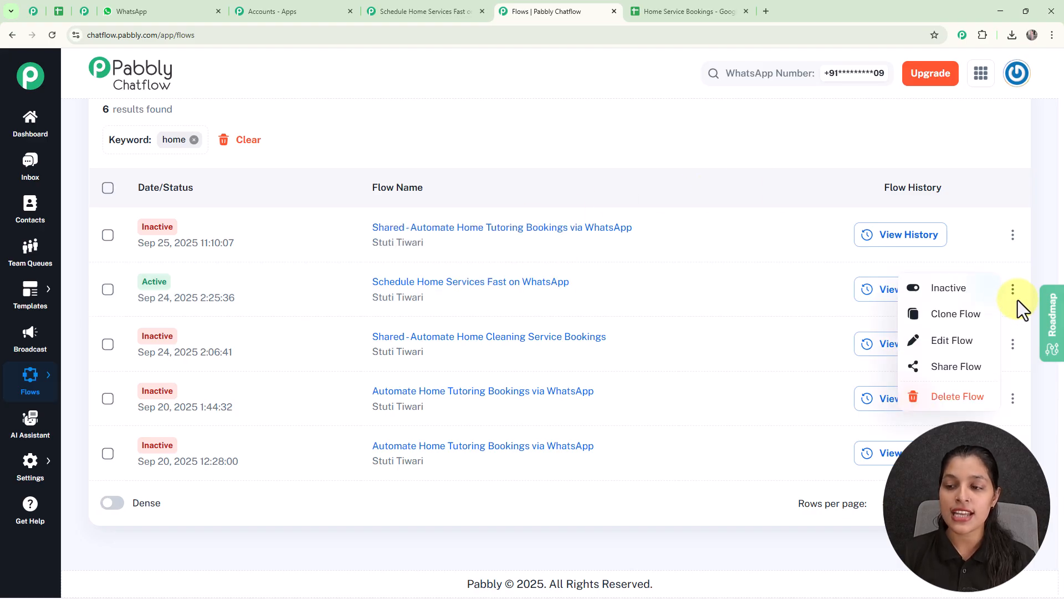
pyautogui.click(948, 367)
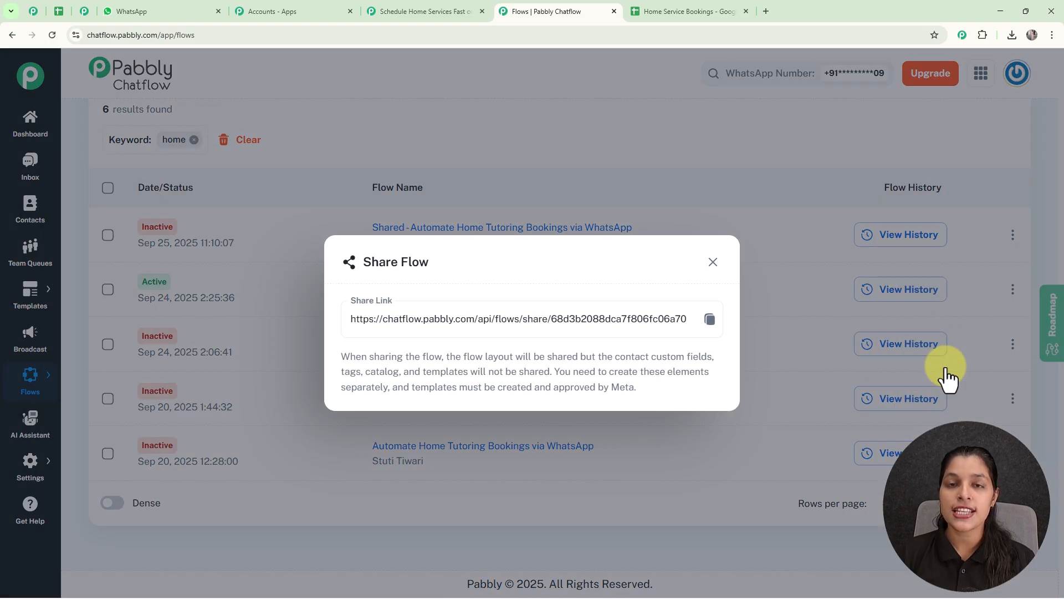